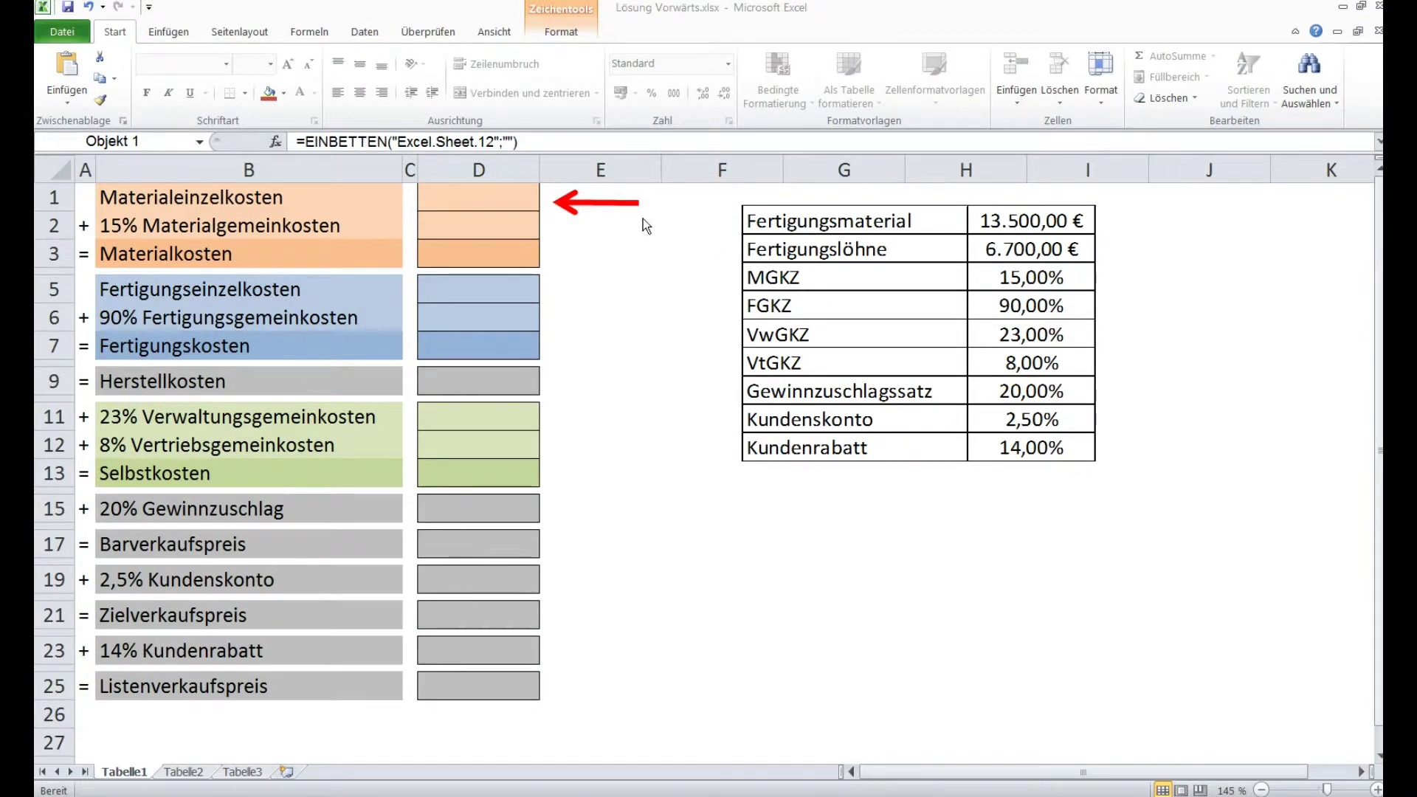
- Enter 13500, 2025 and 15525 in D1:D3 for the material costs, moving the red arrow along to each row
click(591, 203)
mouse_move(592, 203)
mouse_down()
mouse_move(1054, 279)
mouse_move(1141, 235)
mouse_move(1026, 275)
mouse_move(566, 201)
mouse_up()
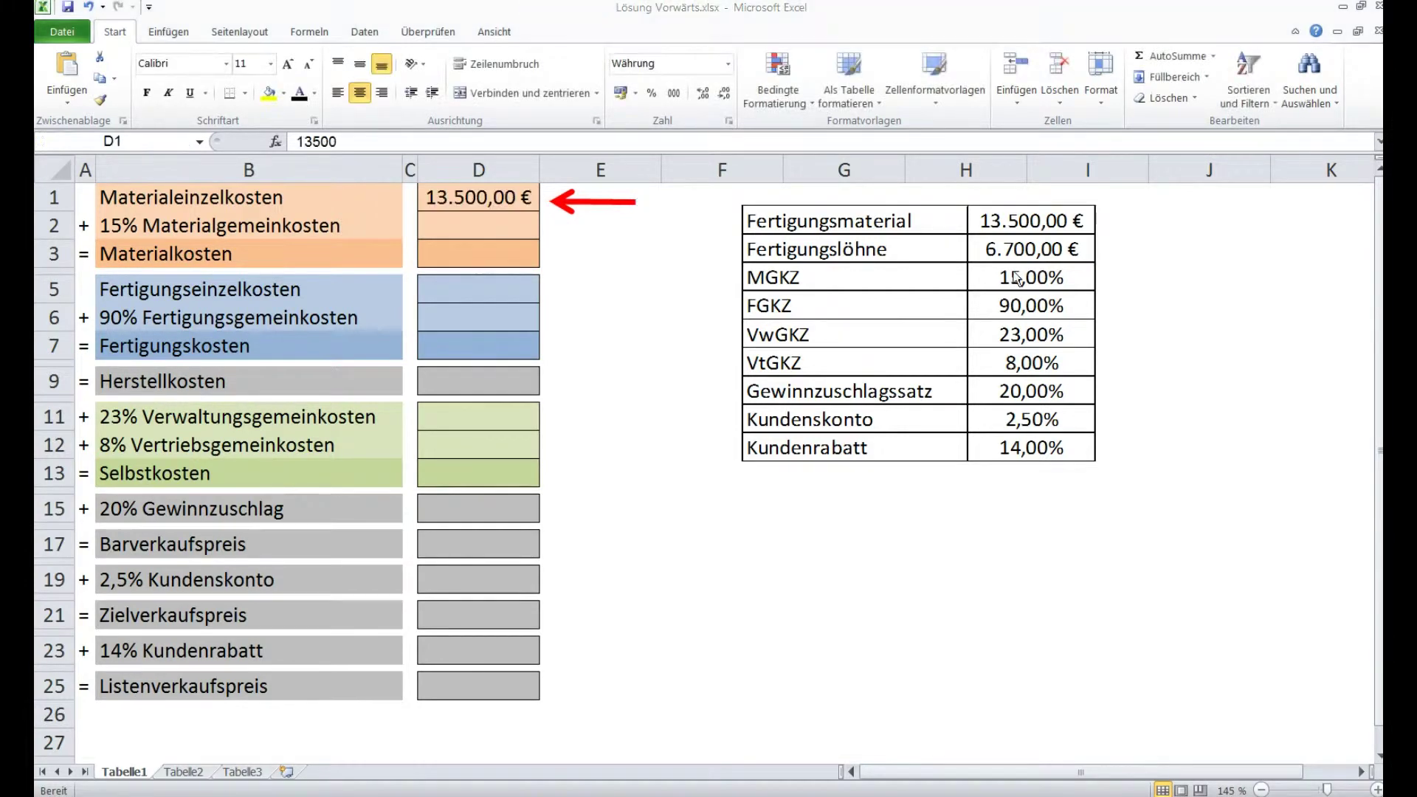
mouse_move(607, 206)
mouse_down()
mouse_move(606, 233)
mouse_move(1057, 301)
mouse_move(1164, 282)
mouse_move(1159, 391)
mouse_move(1170, 281)
mouse_move(915, 292)
mouse_move(624, 207)
mouse_move(649, 215)
mouse_move(600, 227)
mouse_up()
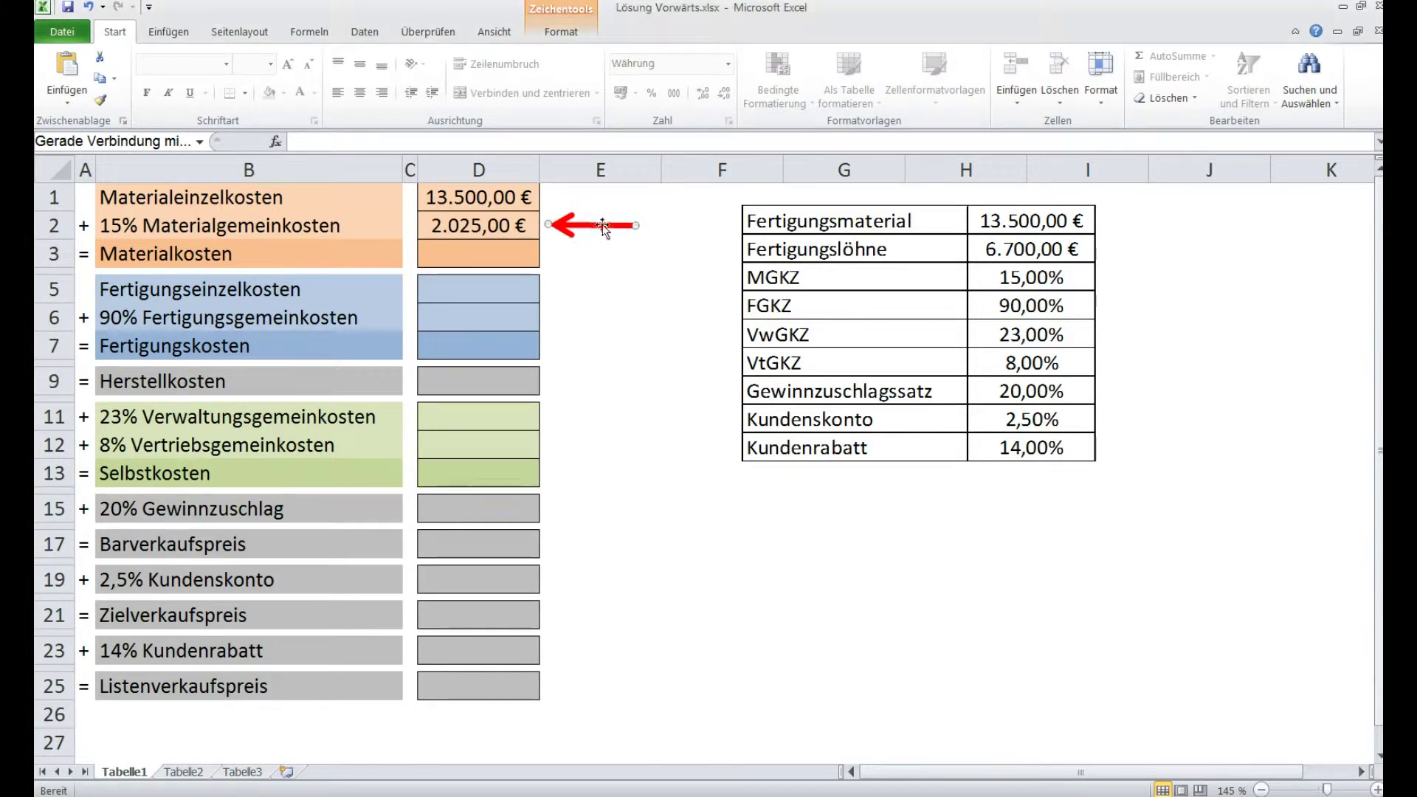
drag(607, 225, 605, 258)
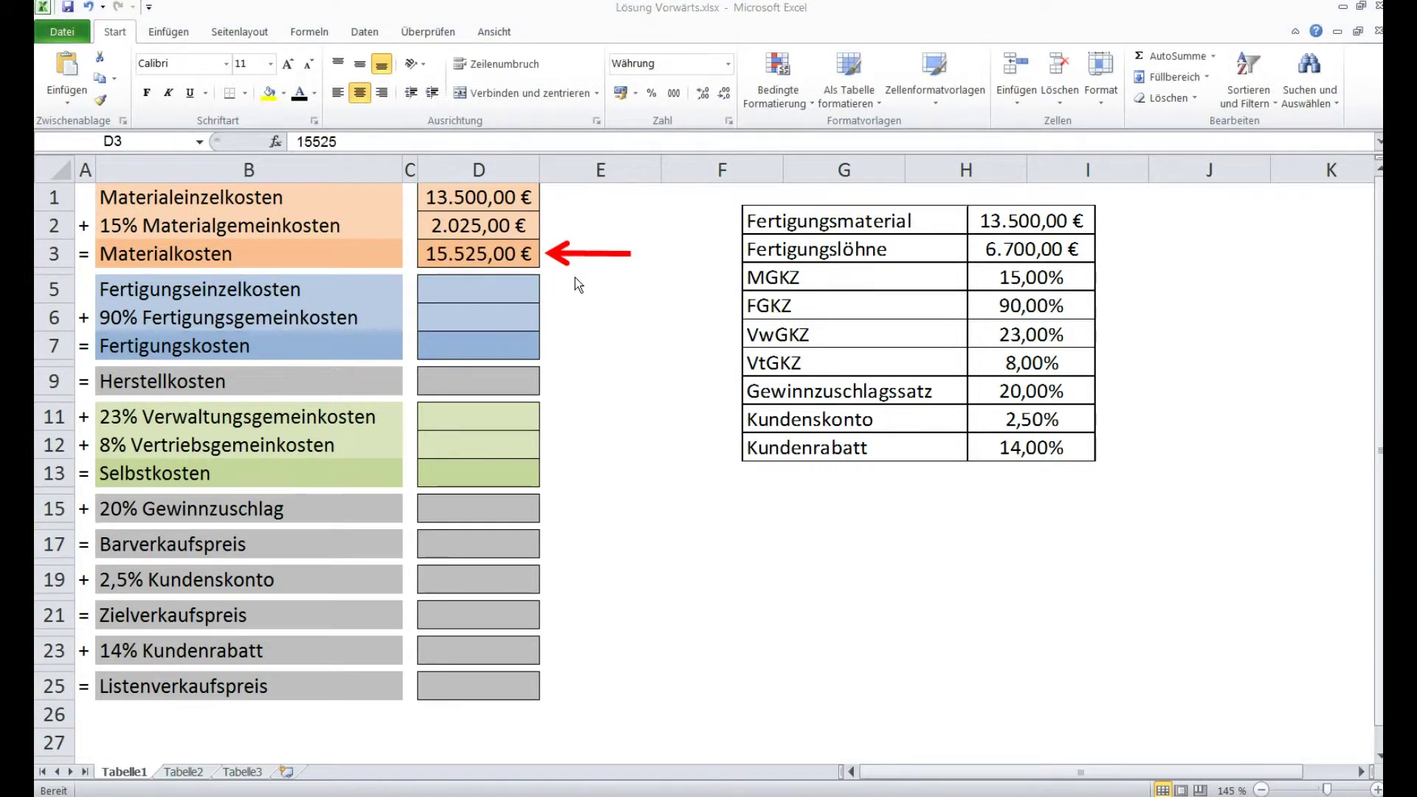
- Enter 6700, 6030 and 12730 in D5:D7 for the Fertigung costs, moving the red arrow along to each row
drag(586, 254, 591, 297)
click(519, 290)
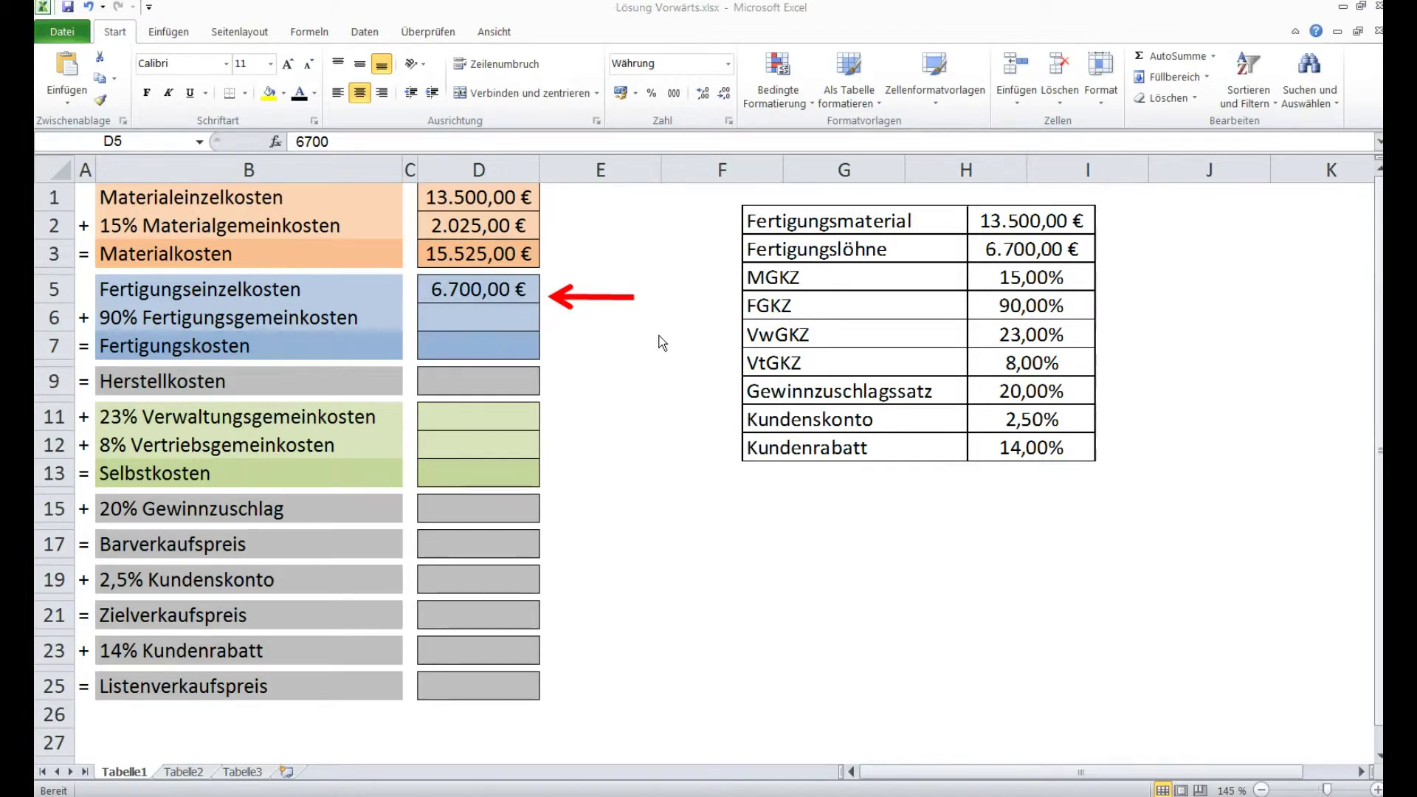
click(589, 296)
mouse_move(589, 295)
mouse_down()
mouse_move(253, 344)
mouse_move(175, 320)
mouse_move(857, 350)
mouse_move(1123, 329)
mouse_move(1141, 310)
mouse_move(1029, 338)
mouse_move(589, 321)
mouse_up()
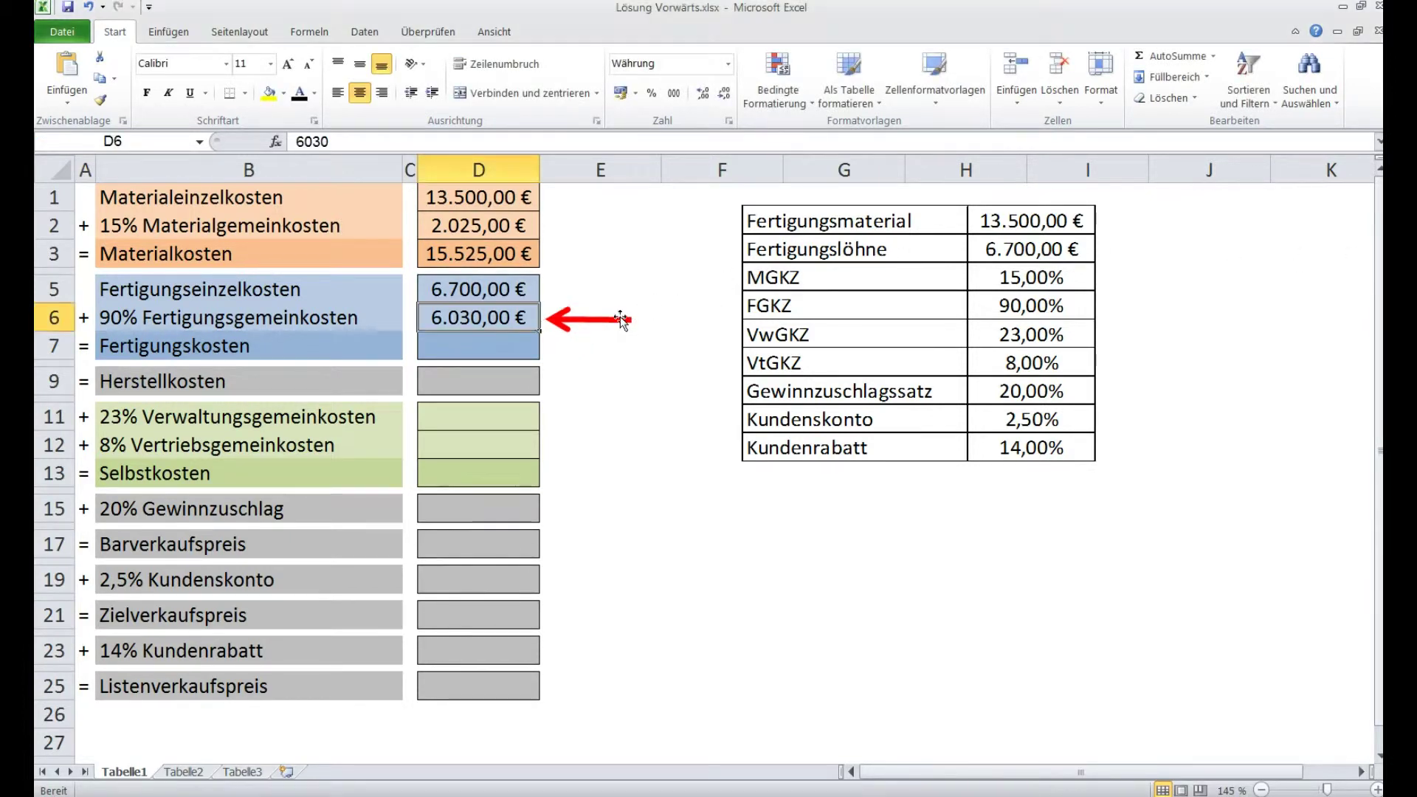
mouse_move(610, 321)
mouse_down()
mouse_move(608, 347)
mouse_move(612, 291)
mouse_move(610, 345)
mouse_up()
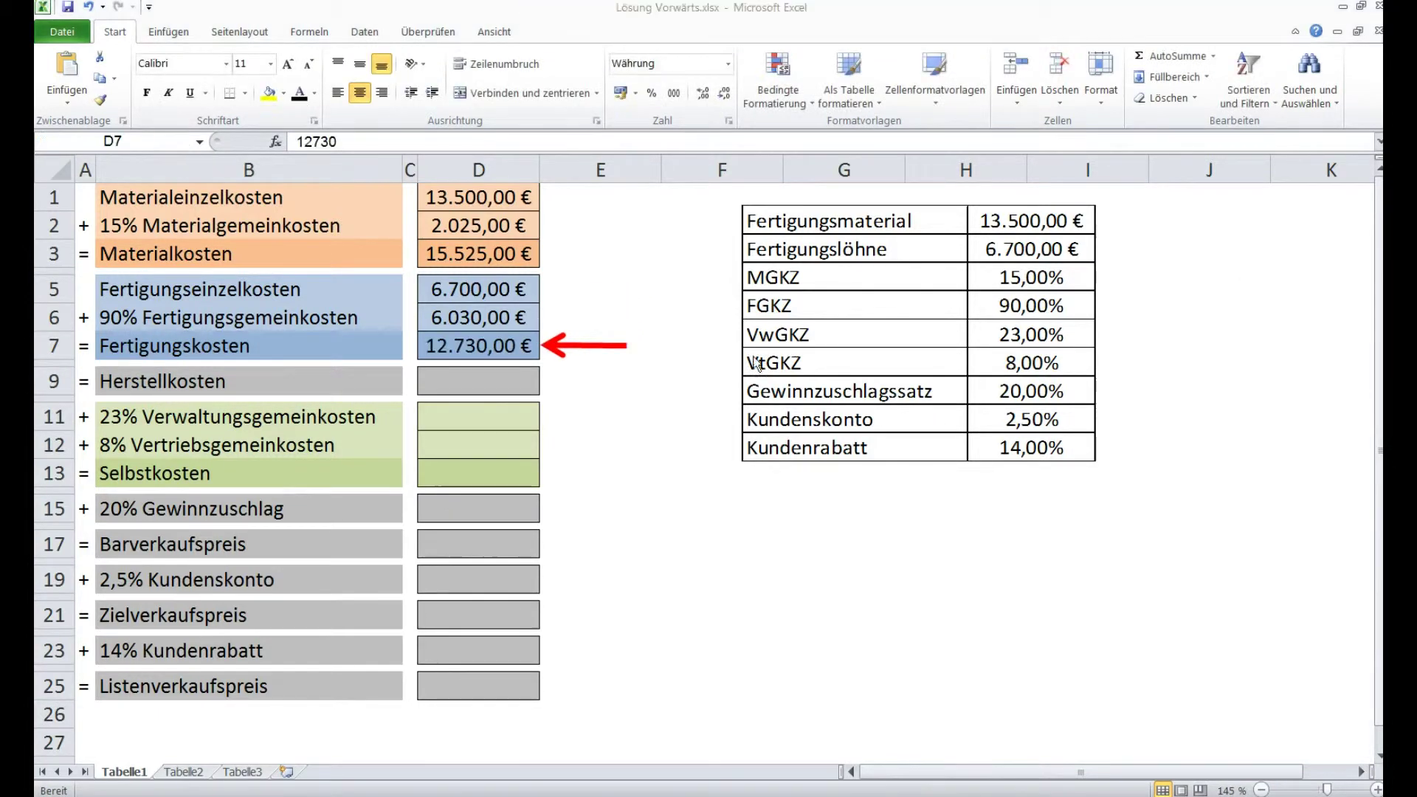
- Move the red arrow to the Herstellkosten row and enter 28255 in D9
drag(601, 346, 602, 381)
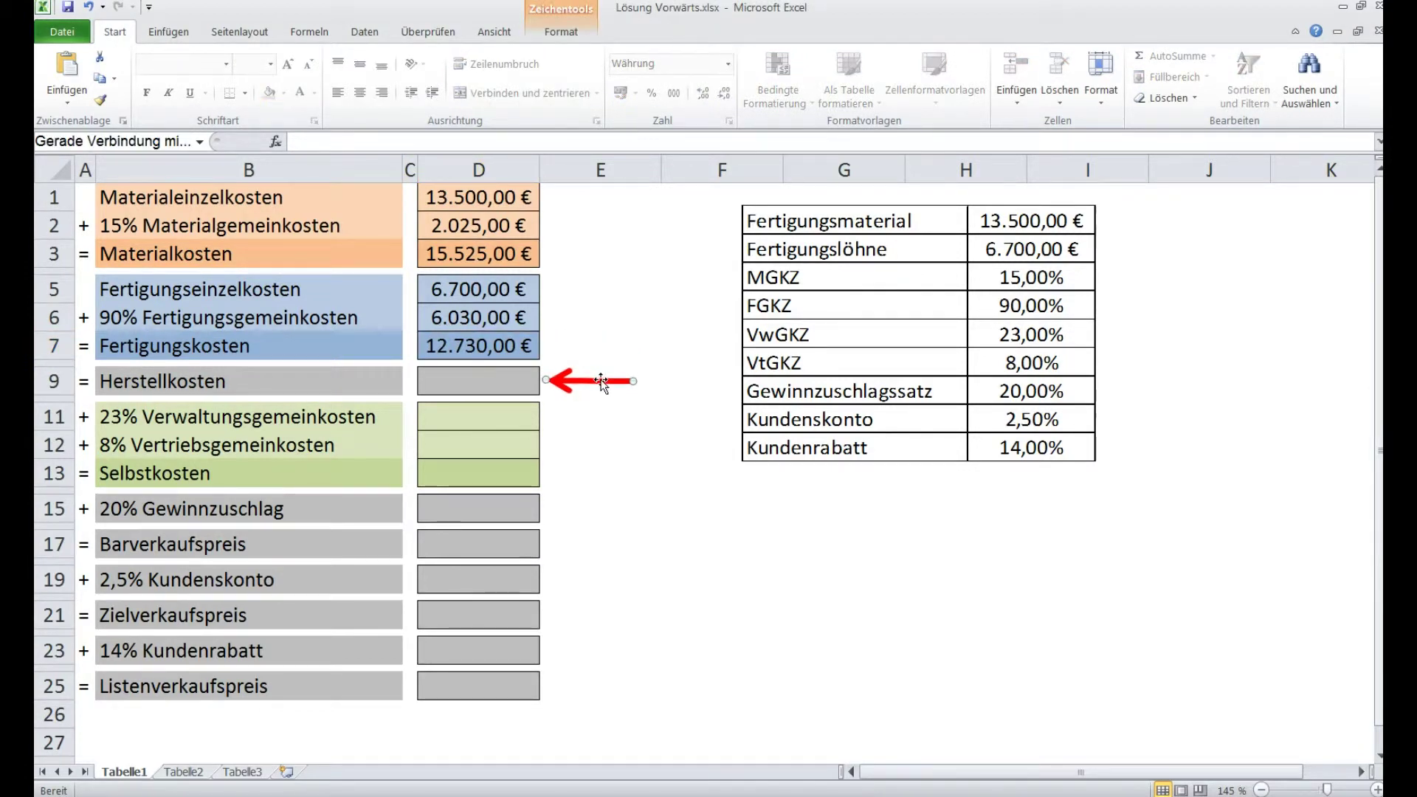
drag(601, 381, 600, 347)
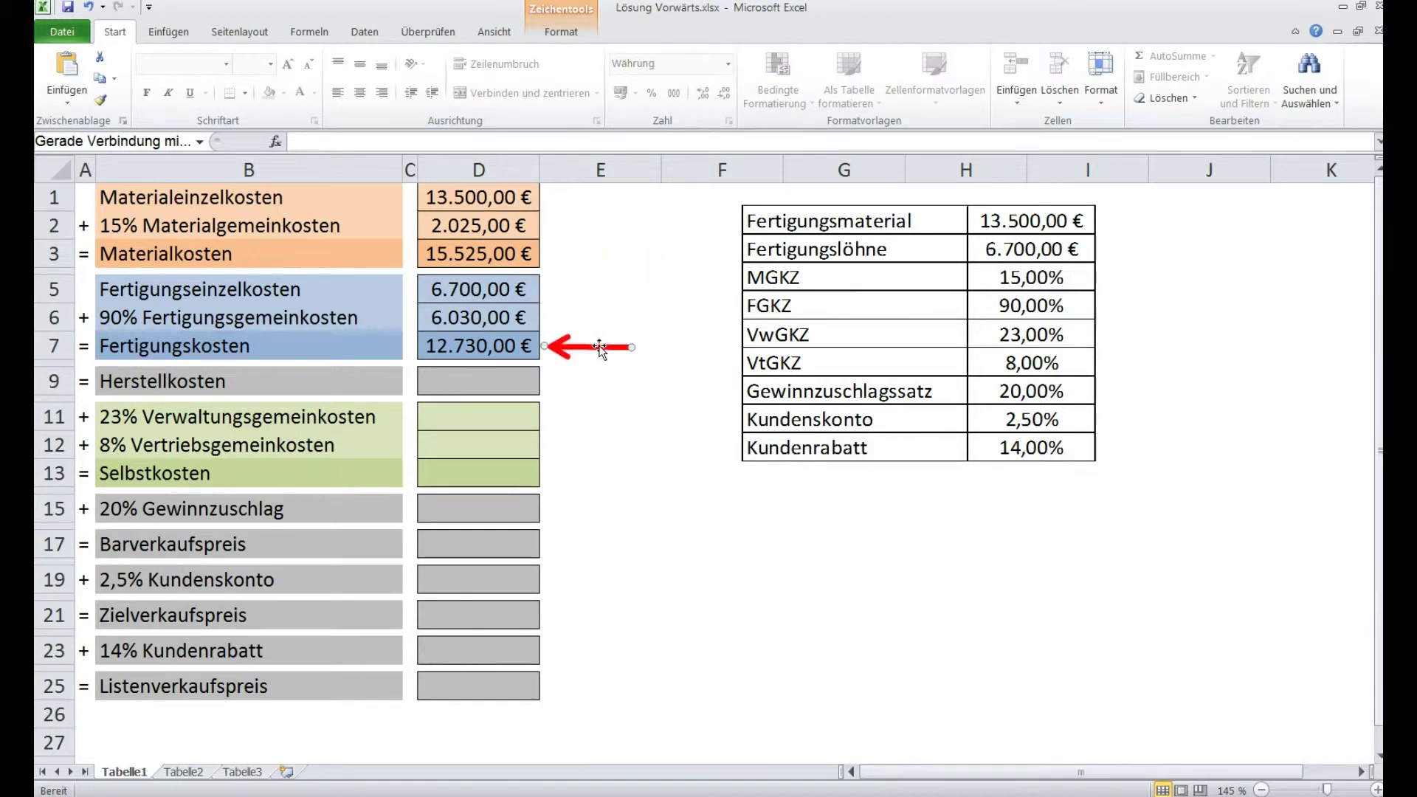
drag(600, 345, 594, 376)
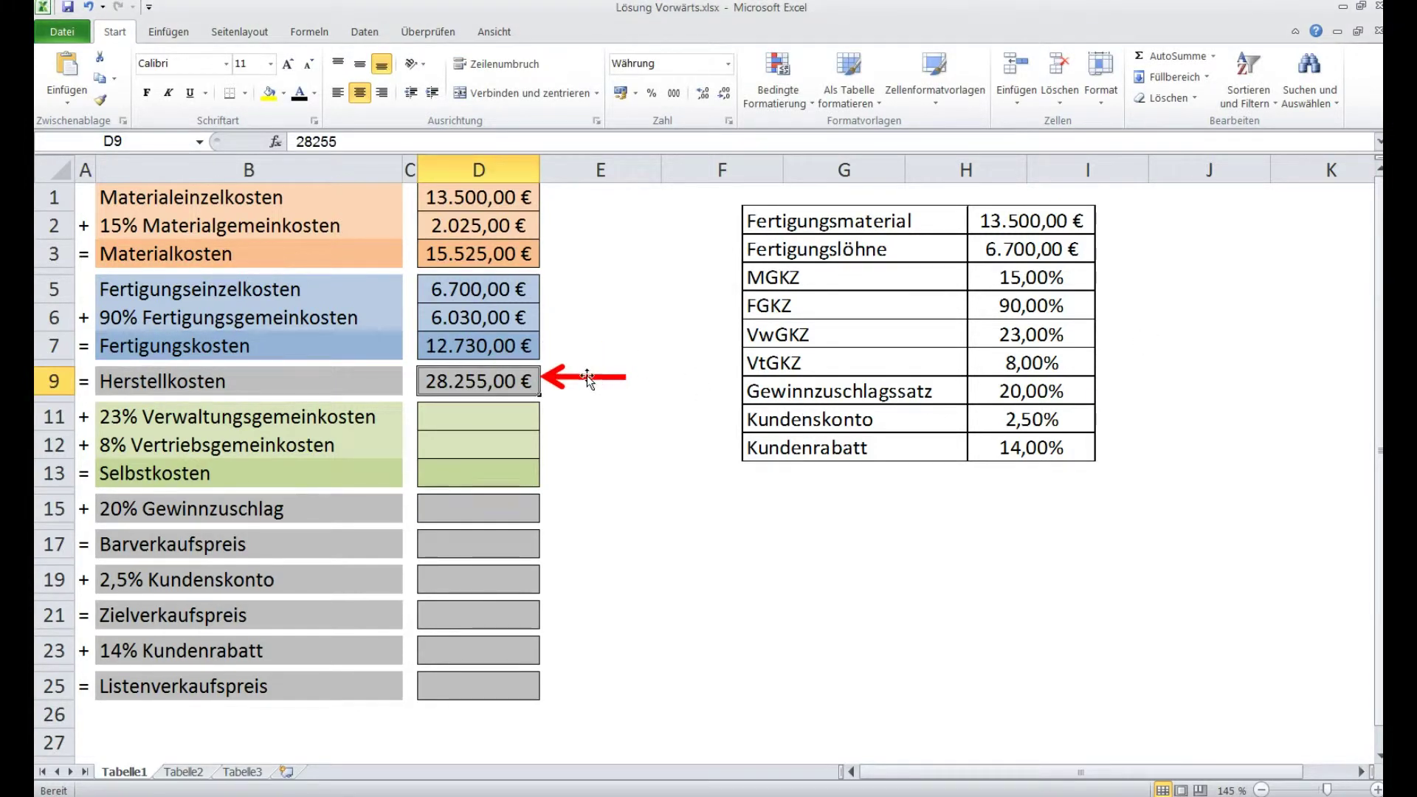
- Enter 6498,65, 2260,4 and 37014,05 in D11:D13 for the overheads and Selbstkosten, moving the red arrow along to each row
drag(589, 379, 591, 420)
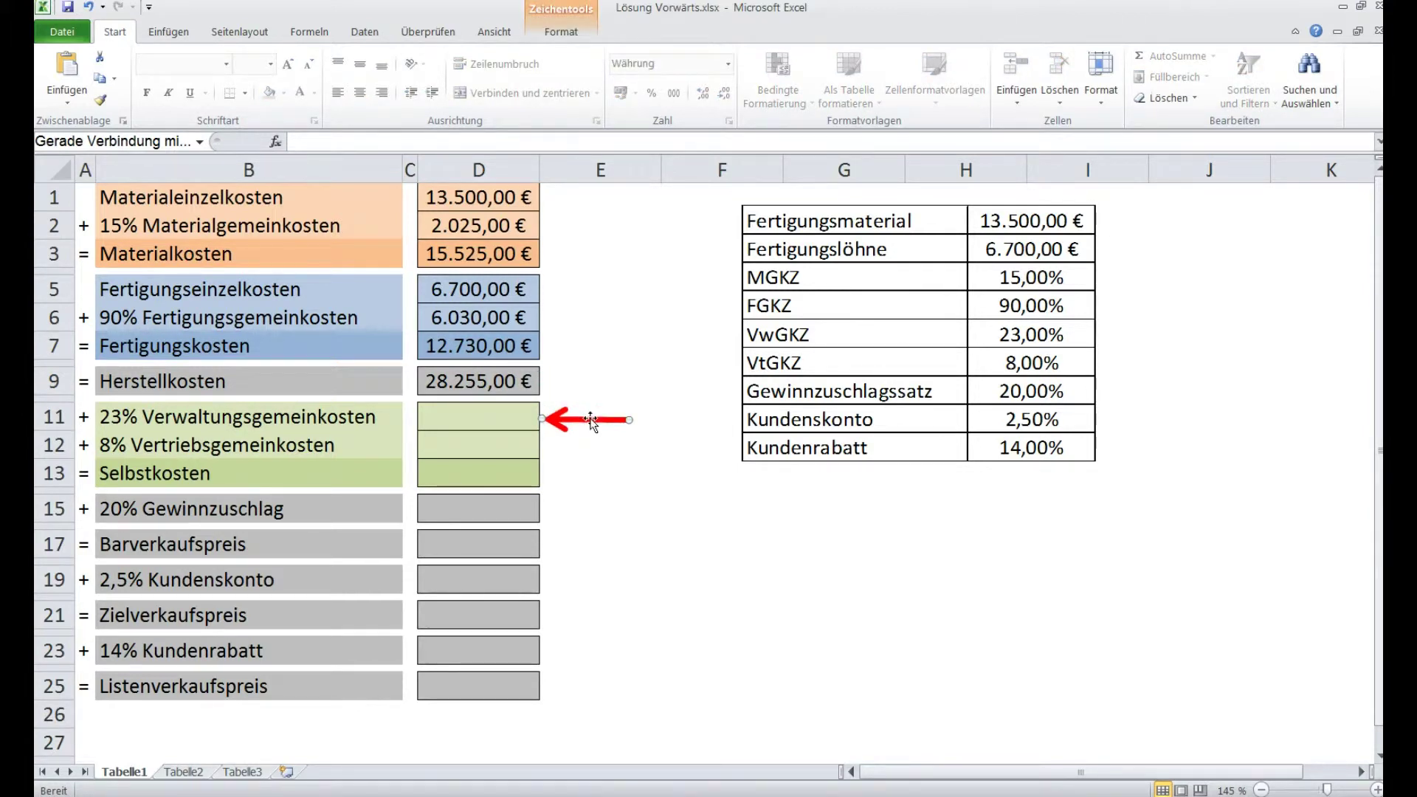
mouse_move(591, 419)
mouse_down()
mouse_move(1157, 409)
mouse_move(1172, 342)
mouse_move(1162, 326)
mouse_move(812, 453)
mouse_move(619, 386)
mouse_move(602, 385)
mouse_move(596, 426)
mouse_up()
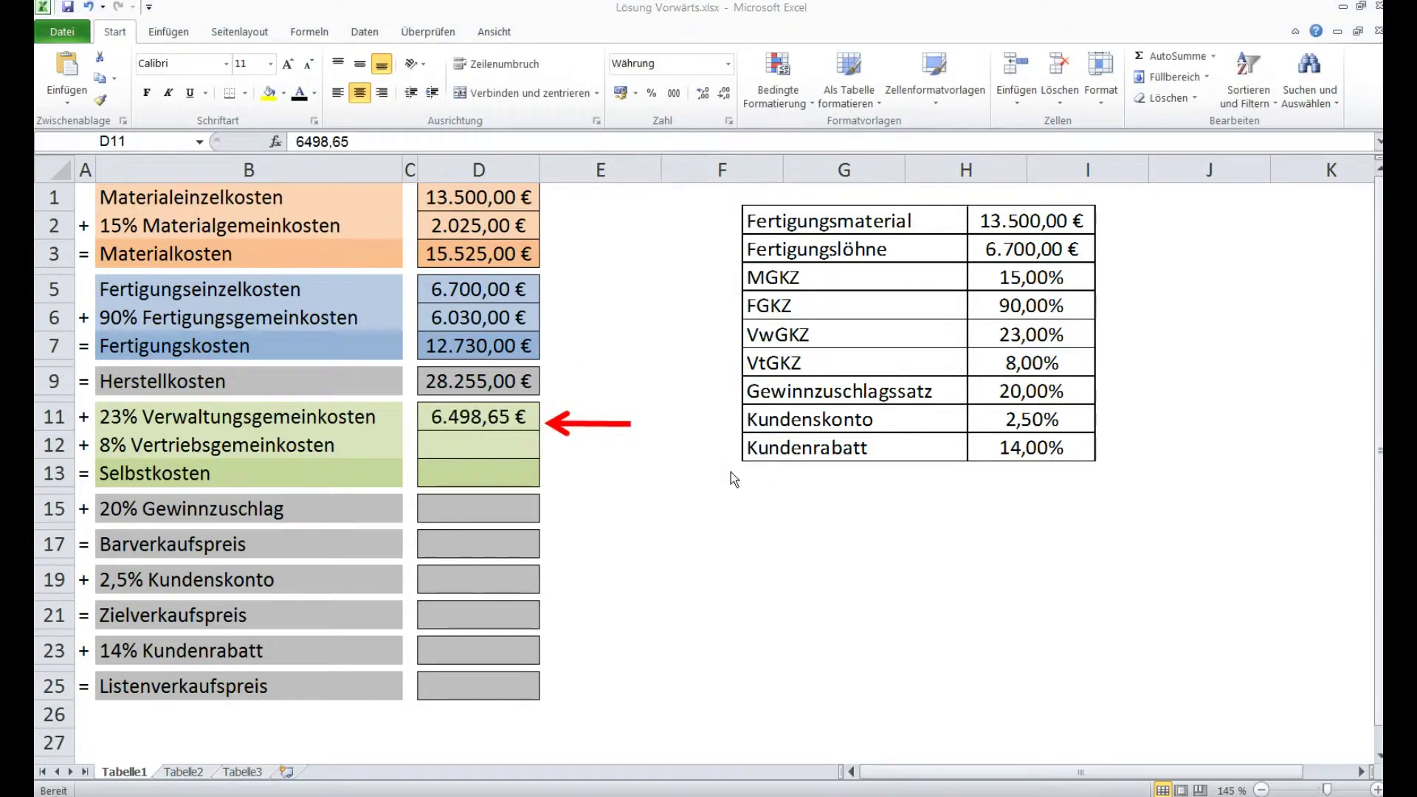
click(583, 427)
drag(583, 427, 582, 450)
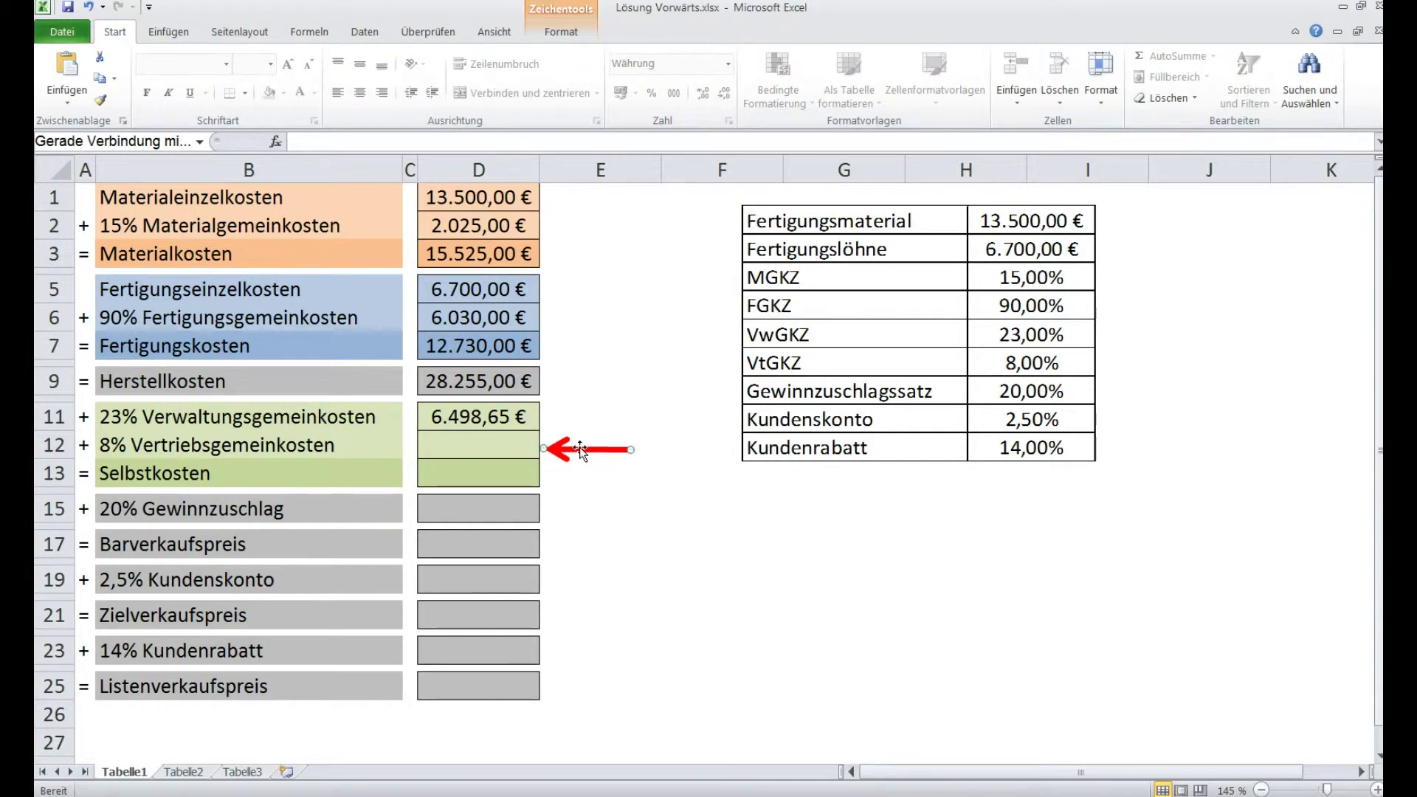
mouse_move(580, 448)
mouse_down()
mouse_move(580, 386)
mouse_move(576, 441)
mouse_up()
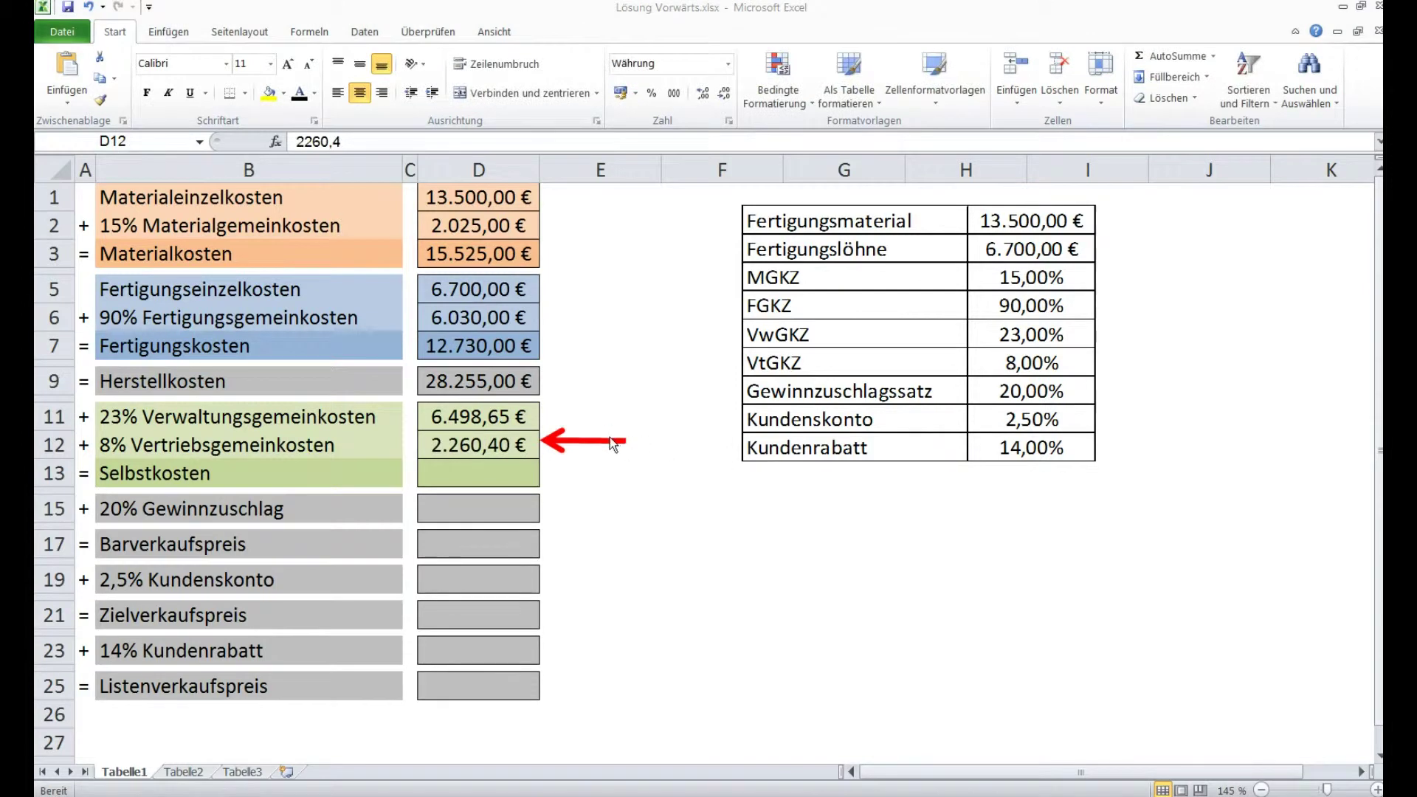
click(610, 438)
drag(591, 441, 594, 473)
click(479, 473)
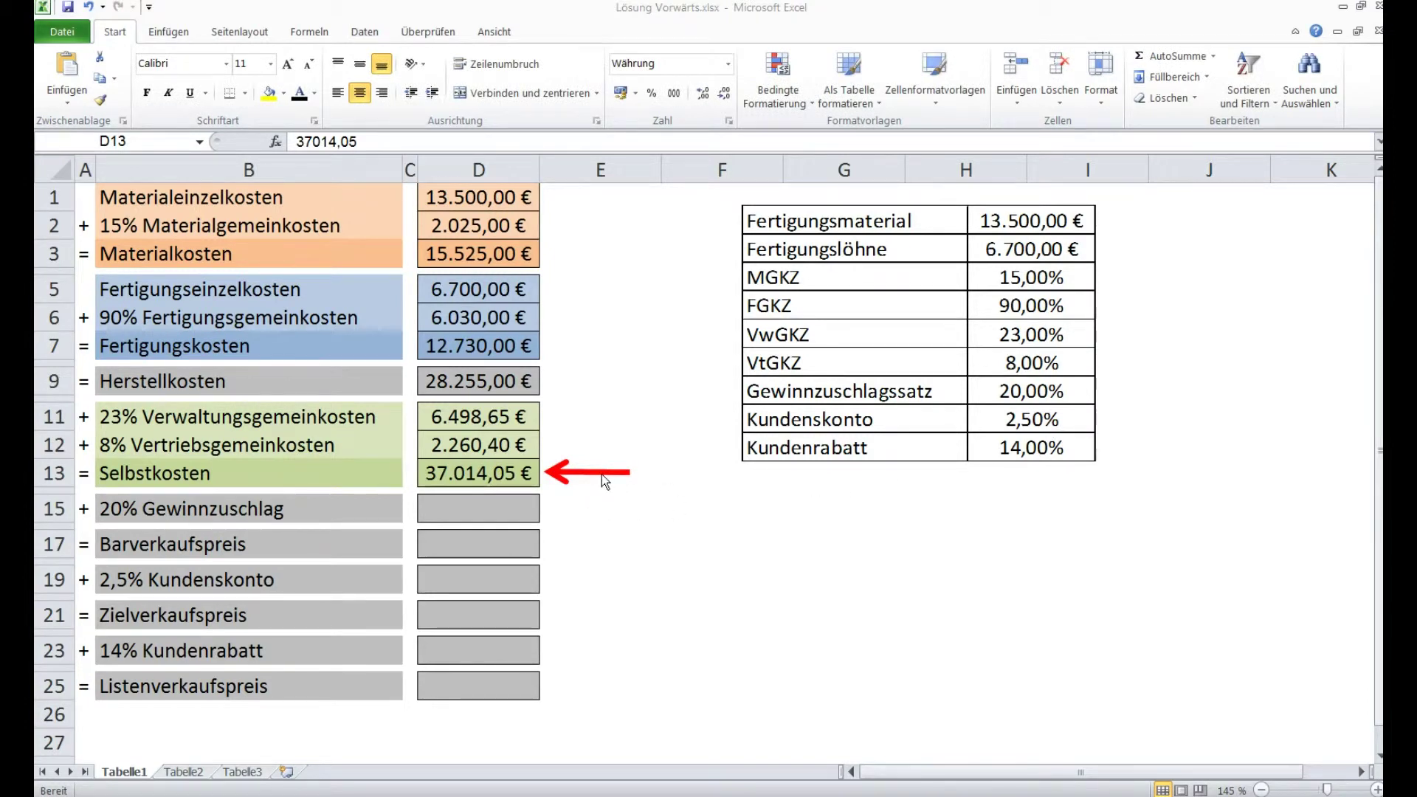
- Enter 7402,81 as Gewinnzuschlag in D15 and 44416,86 as Barverkaufspreis in D17, moving the red arrow along
drag(603, 476, 601, 513)
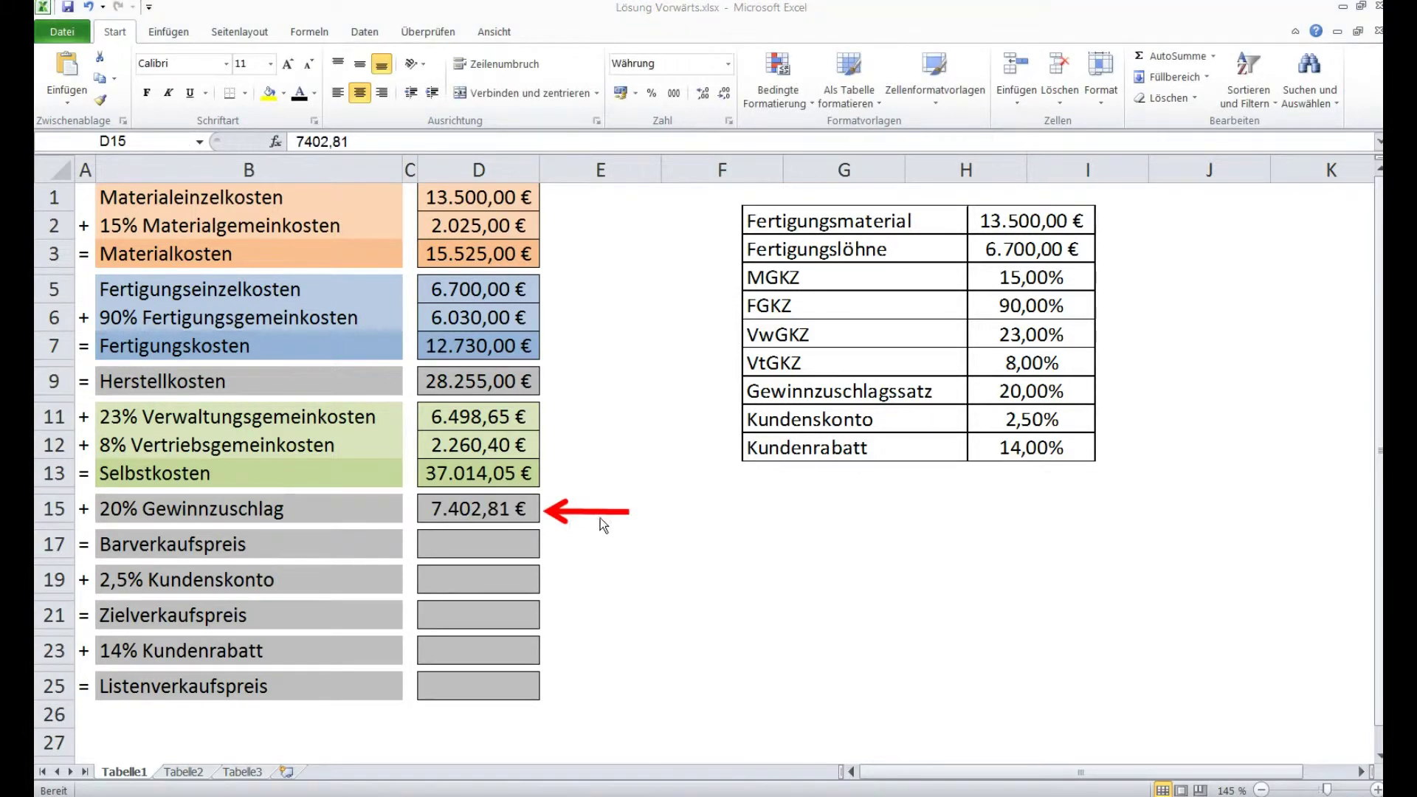
drag(586, 515, 588, 547)
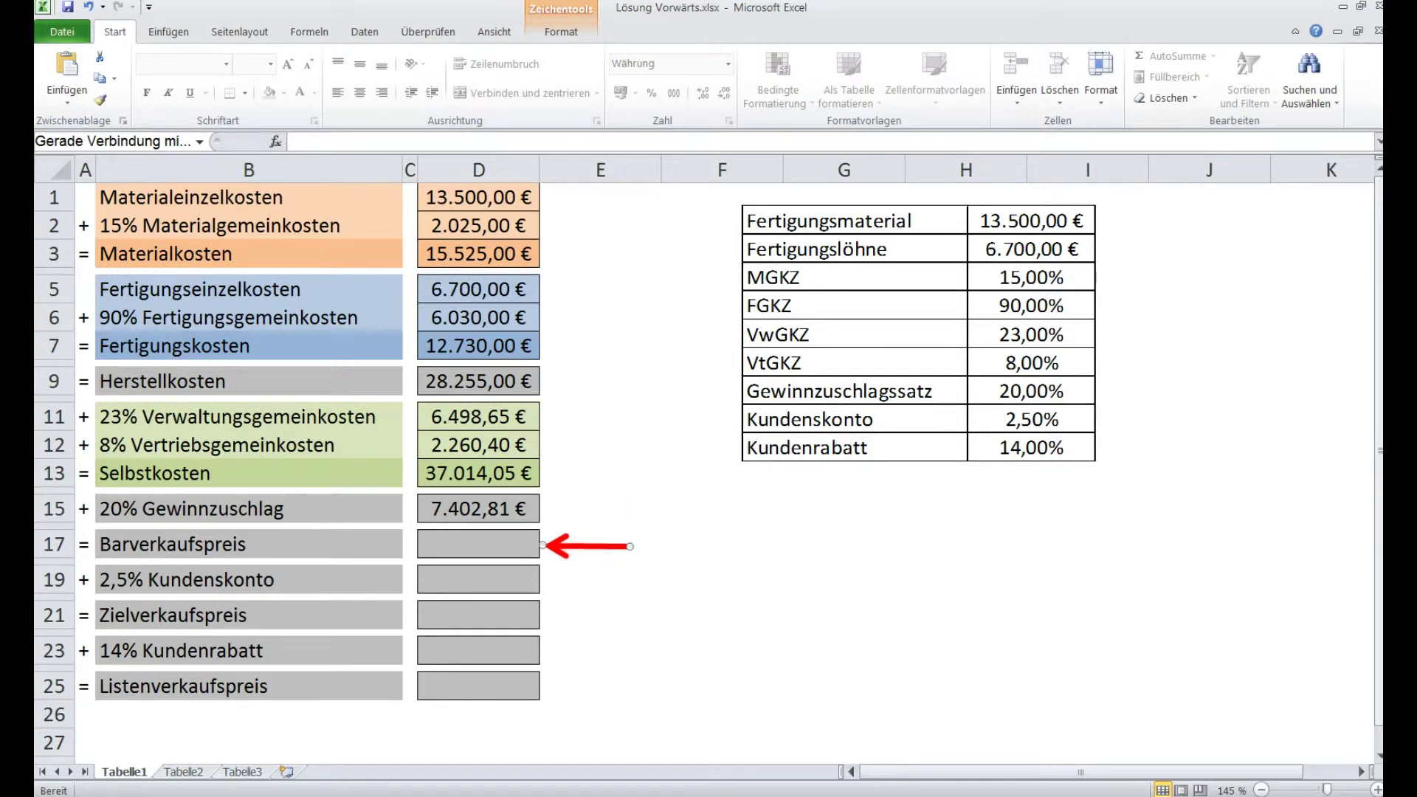
key(Escape)
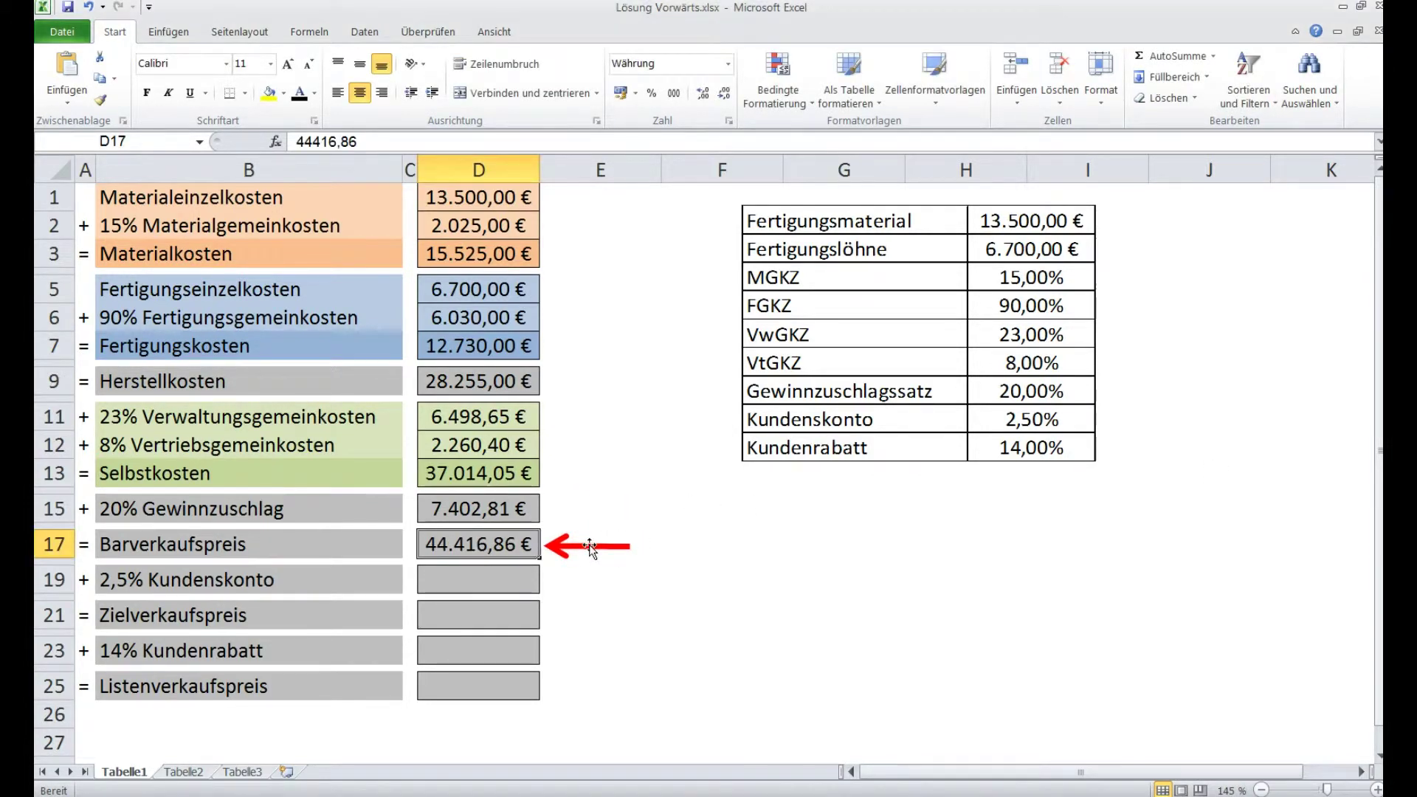
- Point the red arrow at the Kundenskonto rate in the data table, and return it to the Barverkaufspreis row
drag(590, 547, 586, 580)
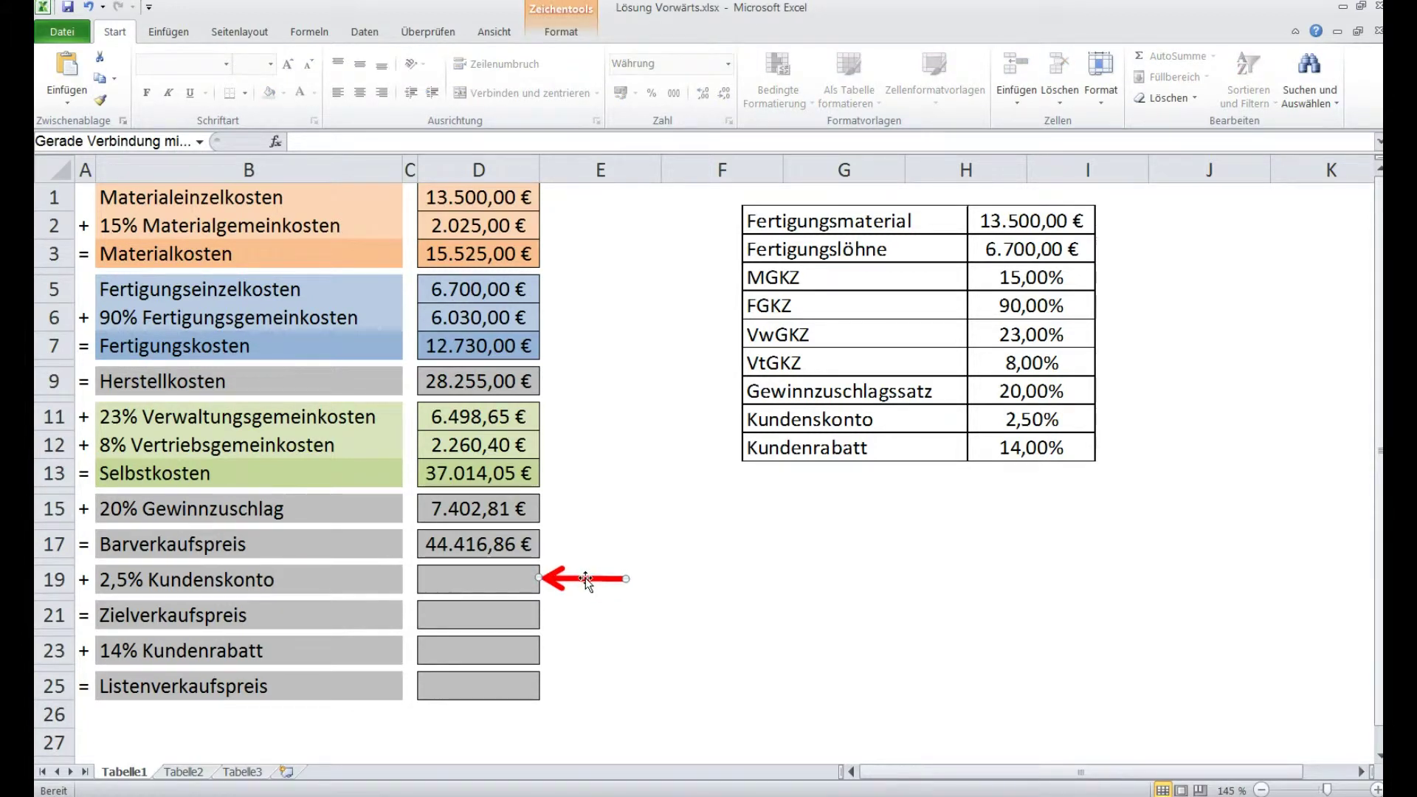
drag(586, 579, 596, 550)
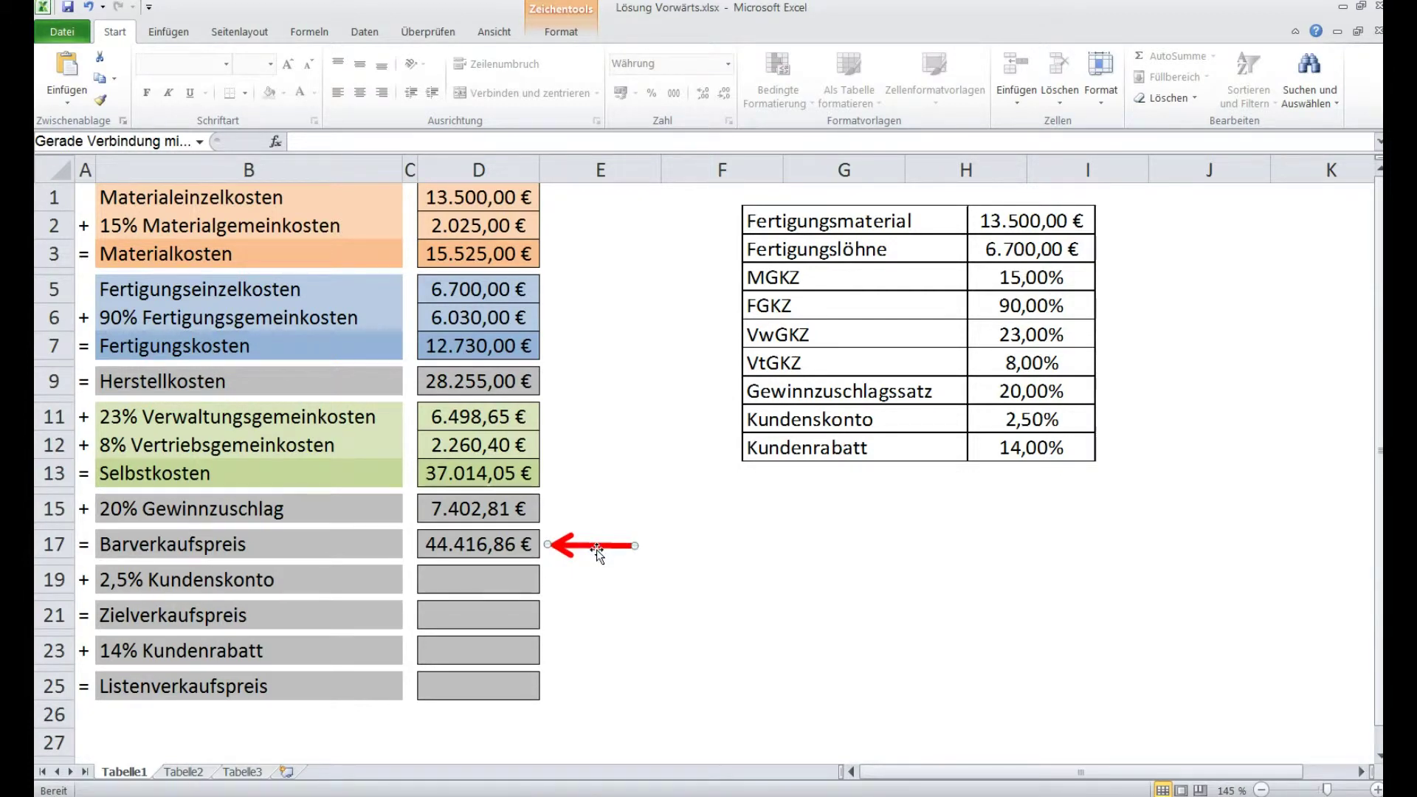
drag(598, 550, 1155, 425)
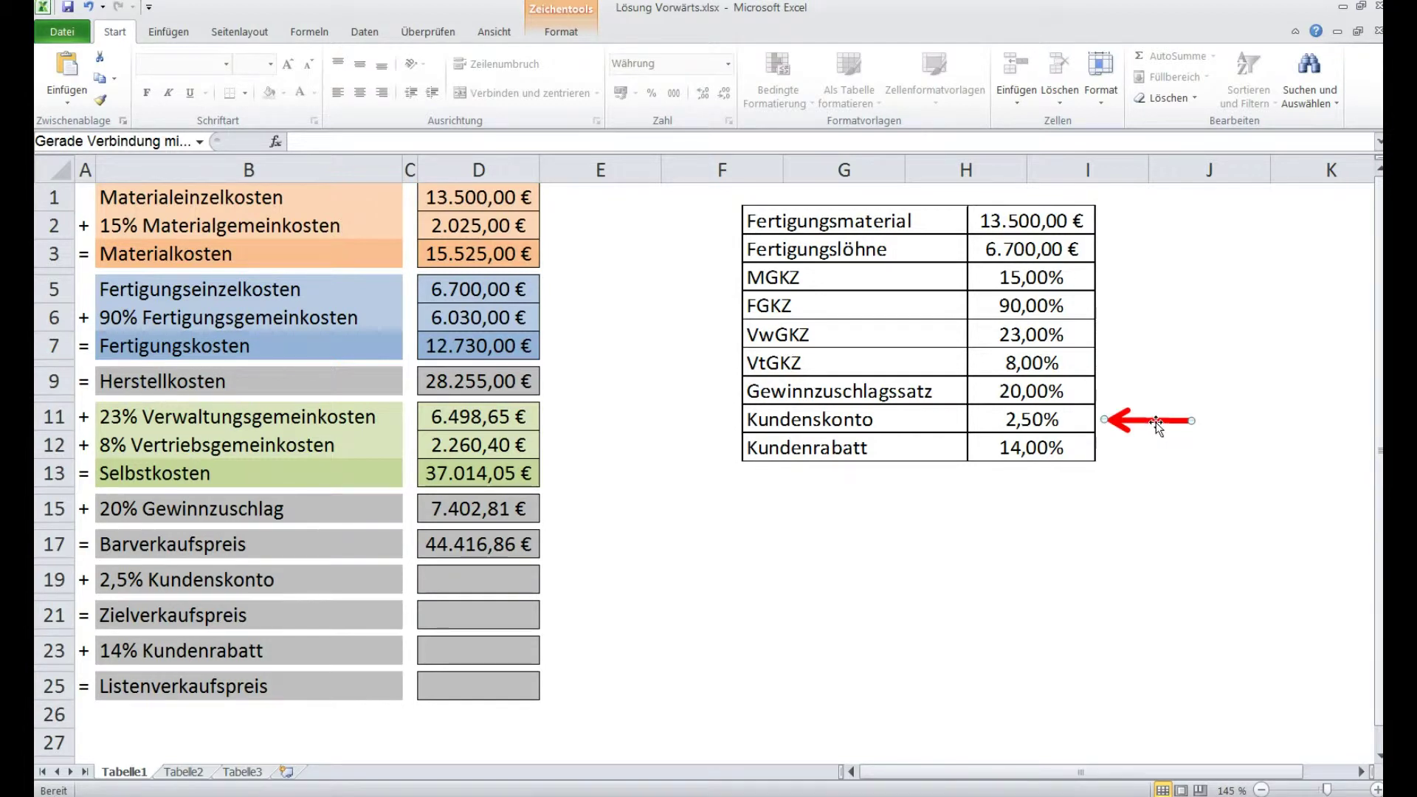
drag(1157, 427, 603, 546)
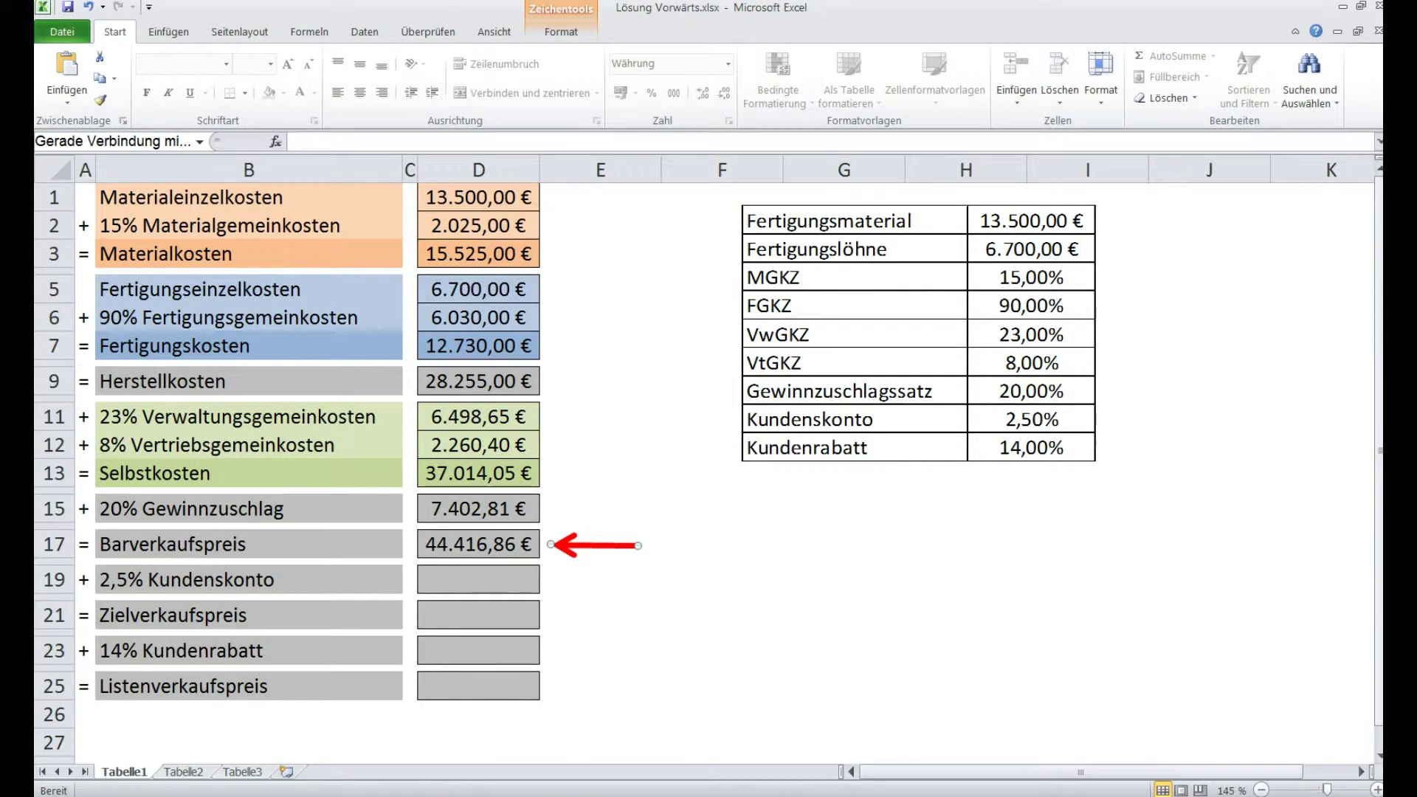
- Switch to the calculator (Rechner) and divide the Barverkaufspreis 44416,86 by 97,5
click(703, 605)
click(703, 606)
click(703, 604)
click(702, 632)
click(779, 601)
click(780, 666)
click(745, 570)
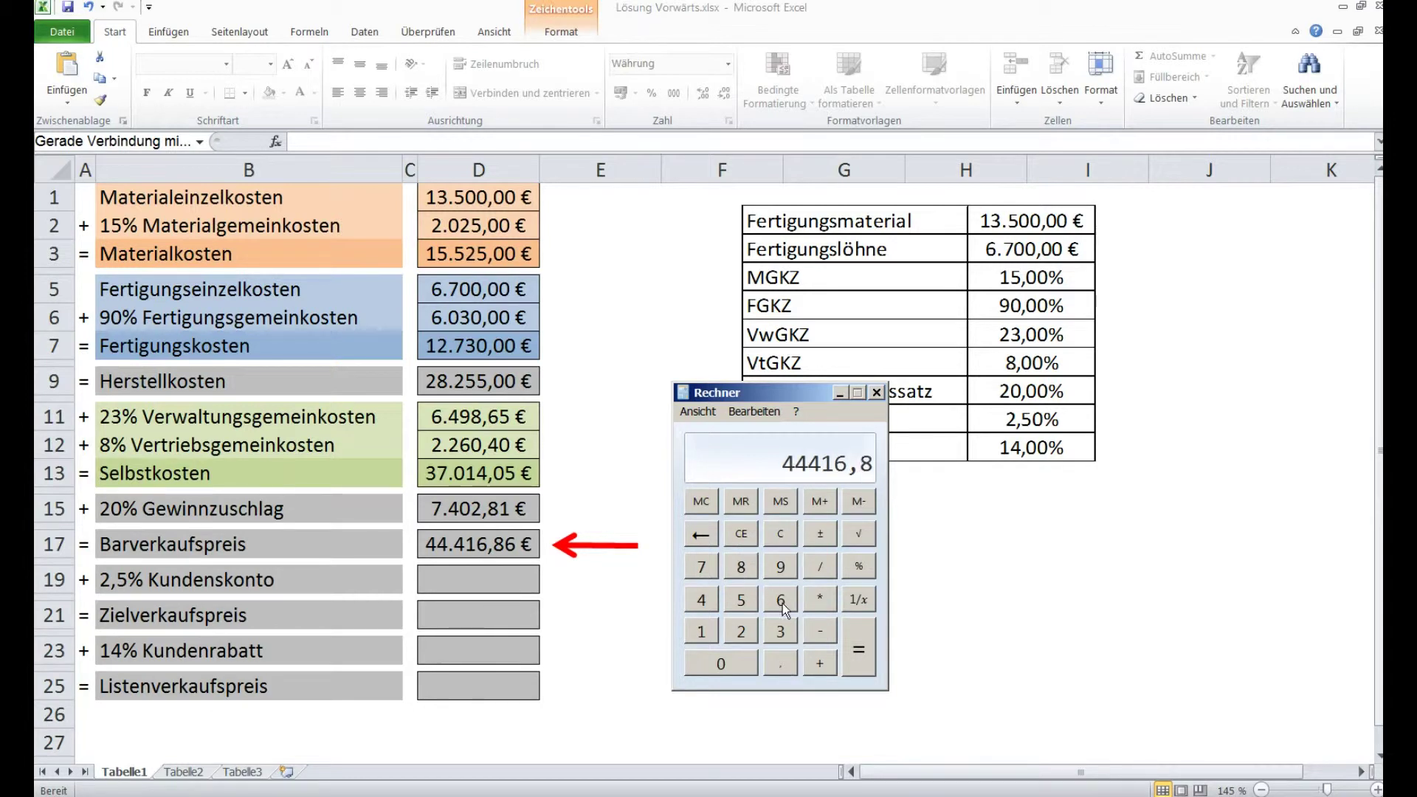
click(781, 602)
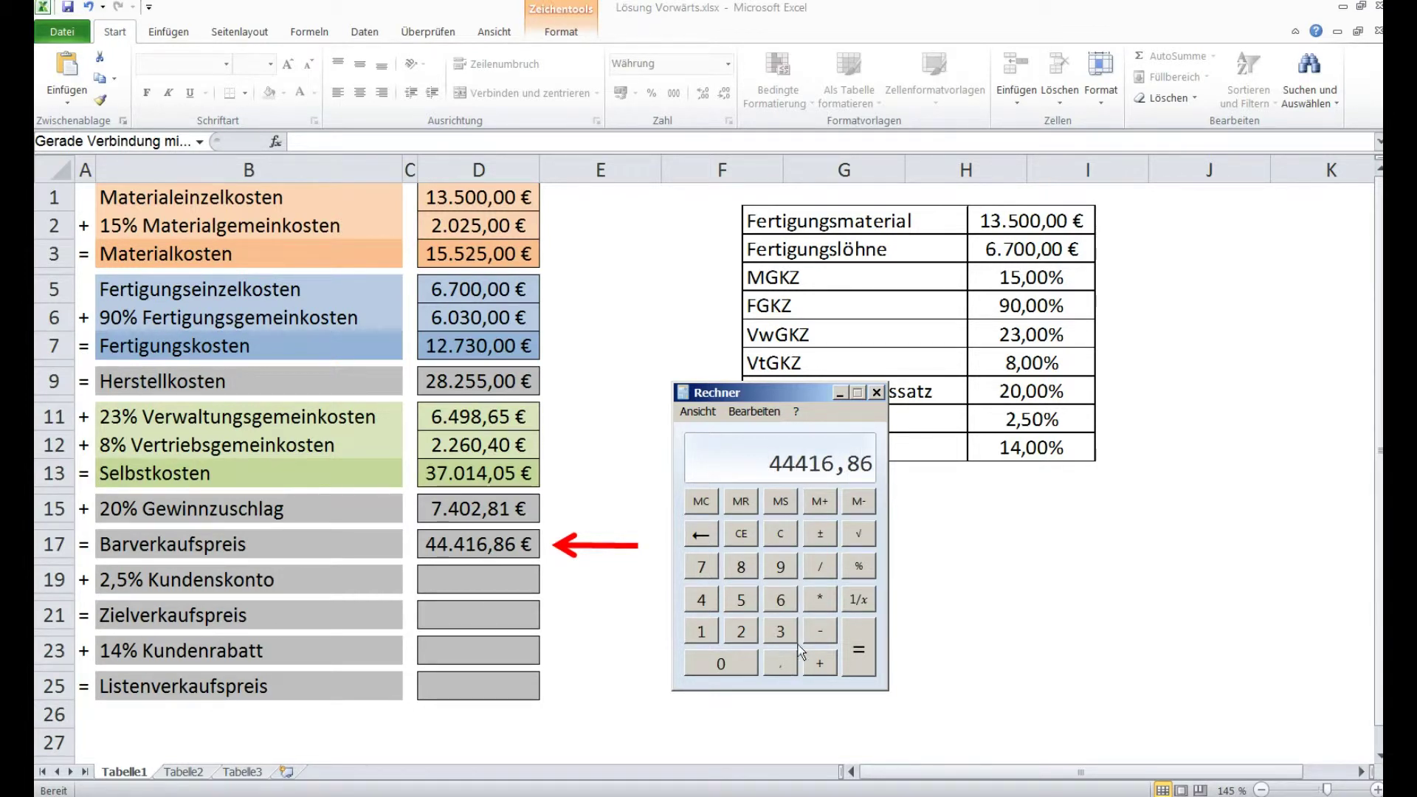
click(819, 566)
click(780, 566)
click(702, 568)
click(775, 659)
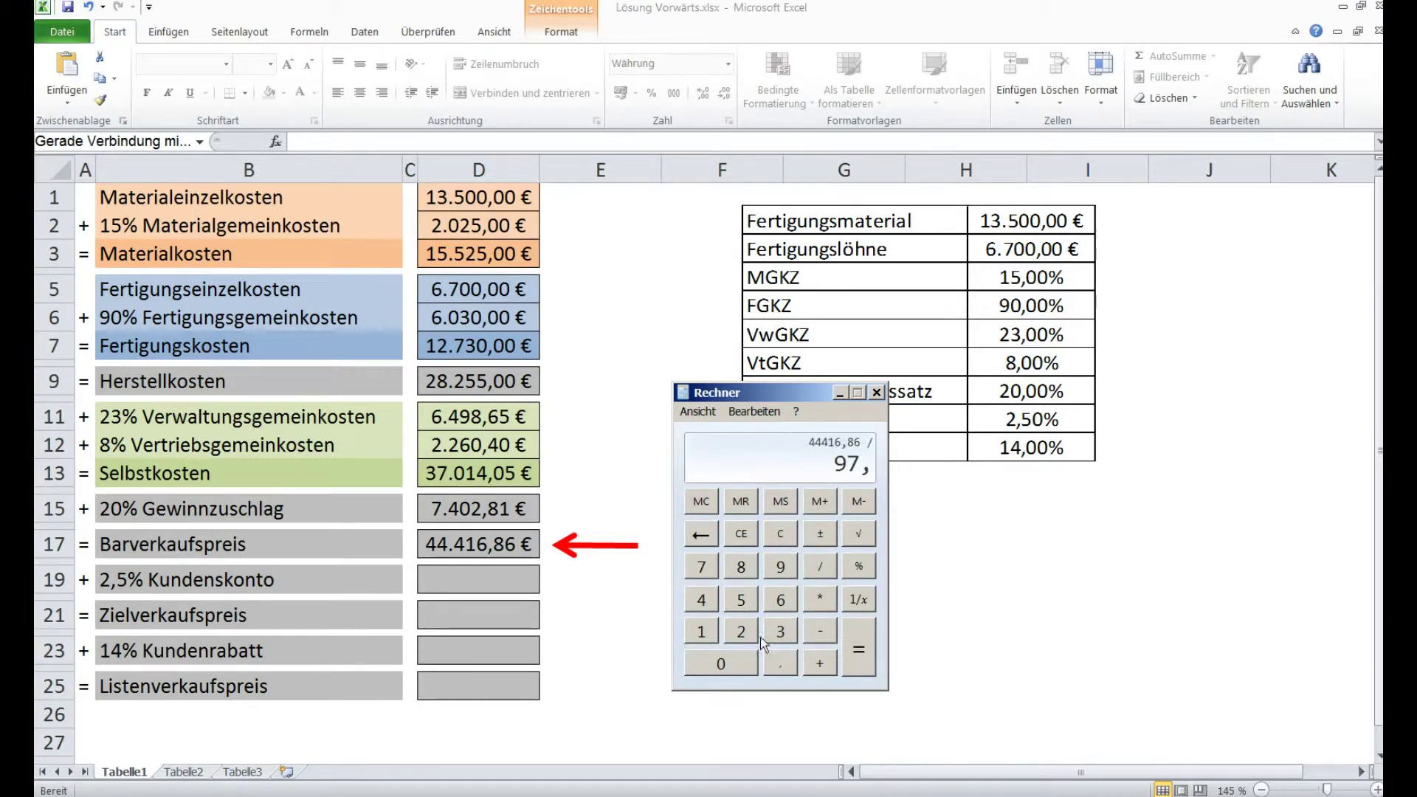
click(741, 599)
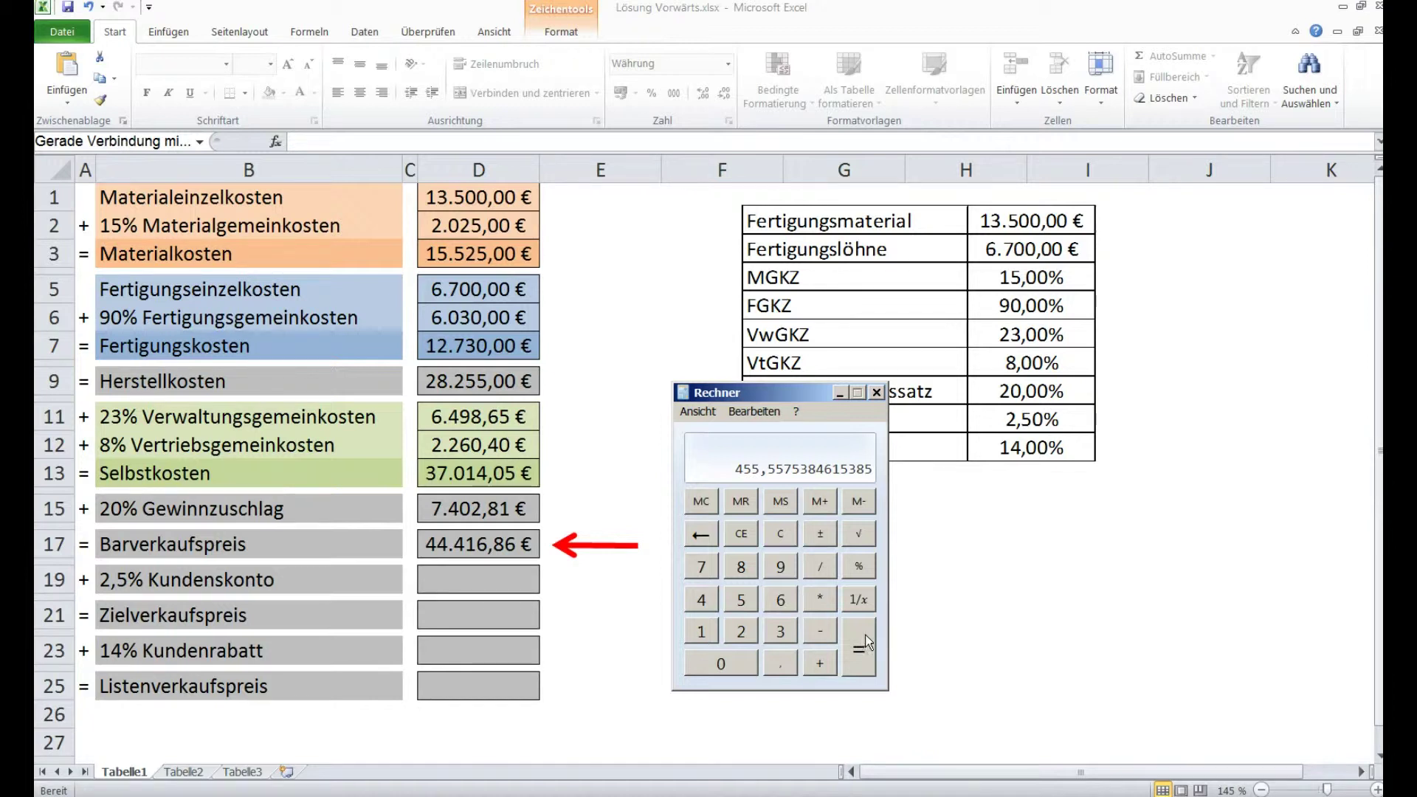
- Multiply the quotient in the calculator by 2,5 to work out the Kundenskonto
click(820, 599)
click(790, 662)
click(701, 534)
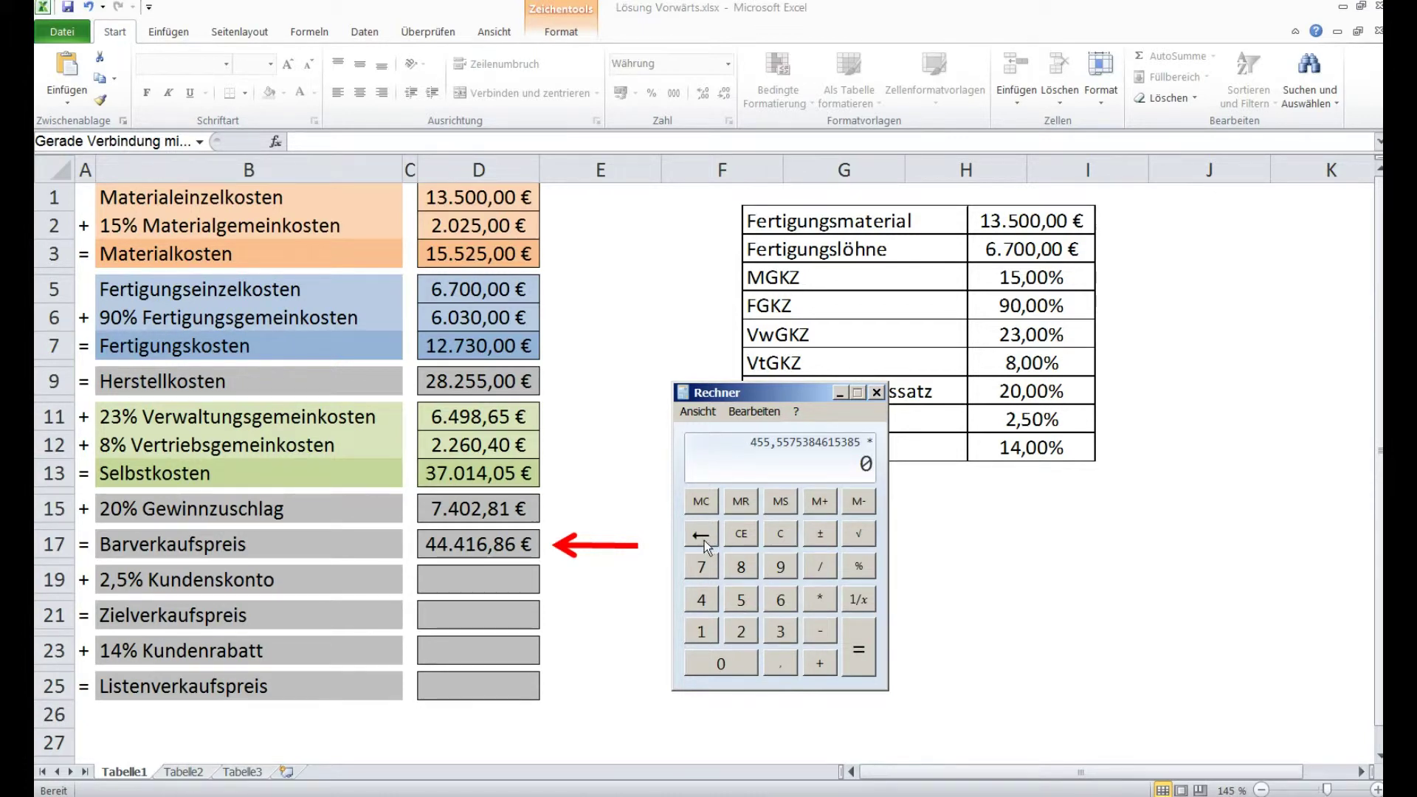
click(741, 631)
click(772, 661)
click(756, 605)
click(858, 649)
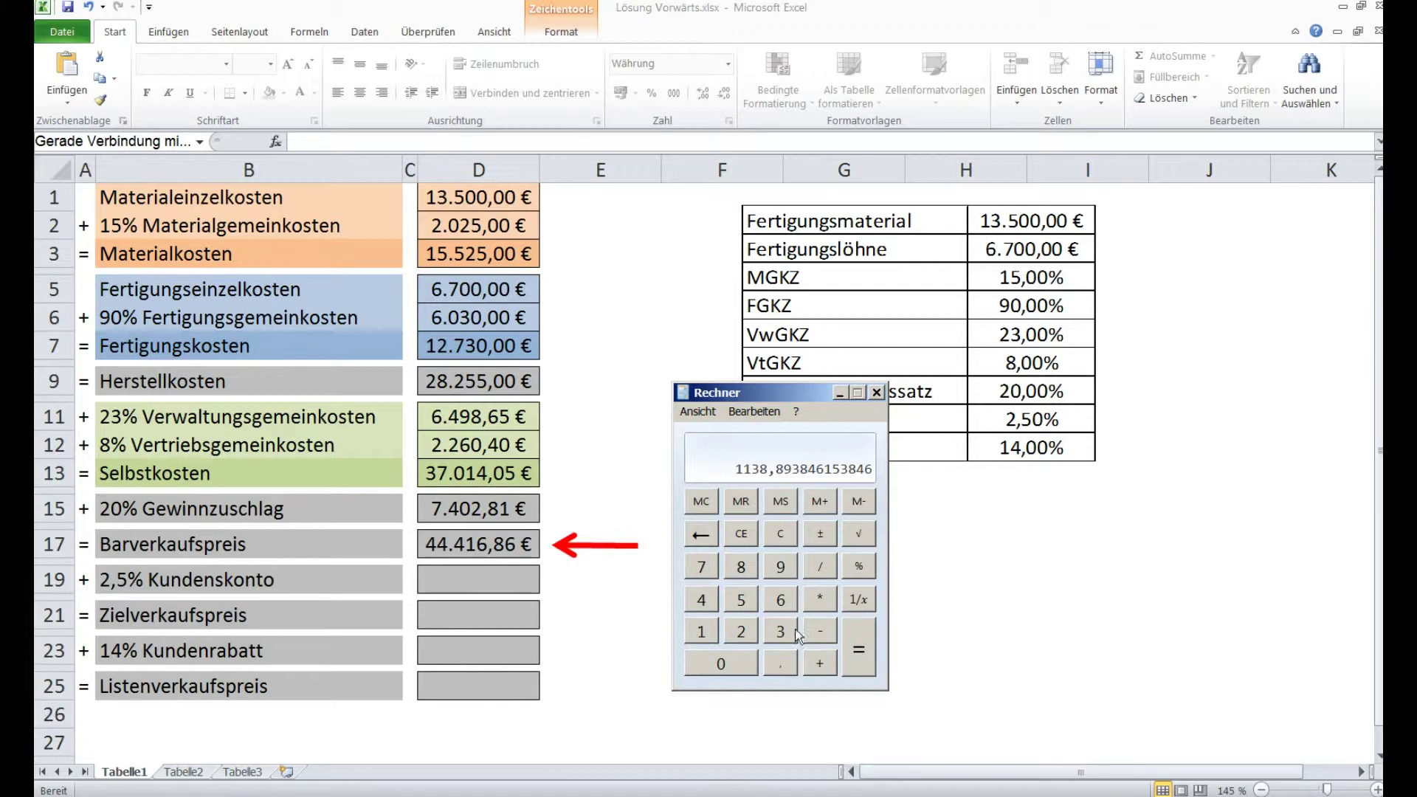
- Back in the Excel sheet, move the red arrow to the 2,5% Kundenskonto row and enter 1138,89 in D19
click(620, 546)
drag(620, 546, 615, 575)
click(478, 579)
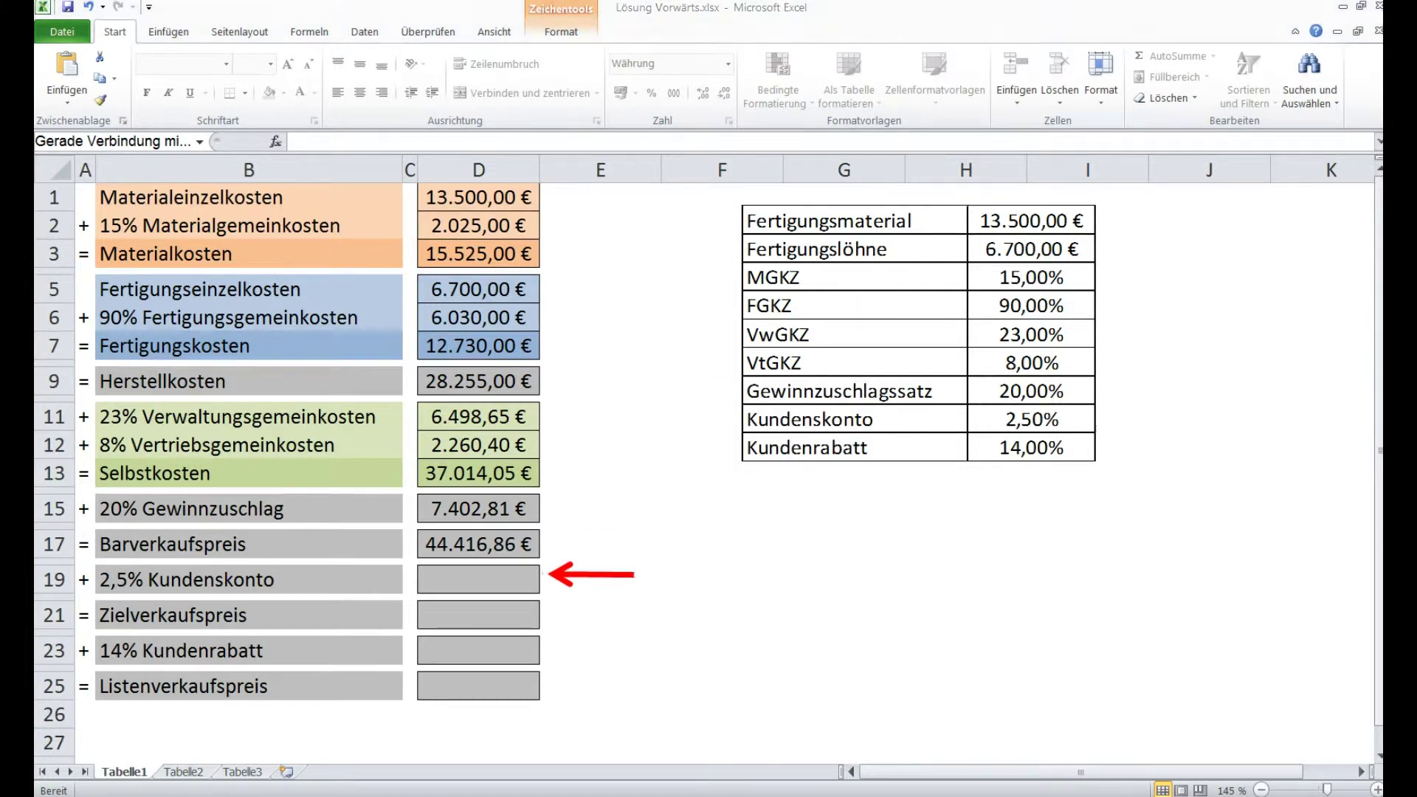
text(1138,89)
key(ctrl+Return)
- Enter 45555,75 as Zielverkaufspreis in D21, pointing the red arrow at that row, at the Kundenrabatt rate and back
drag(606, 573, 603, 610)
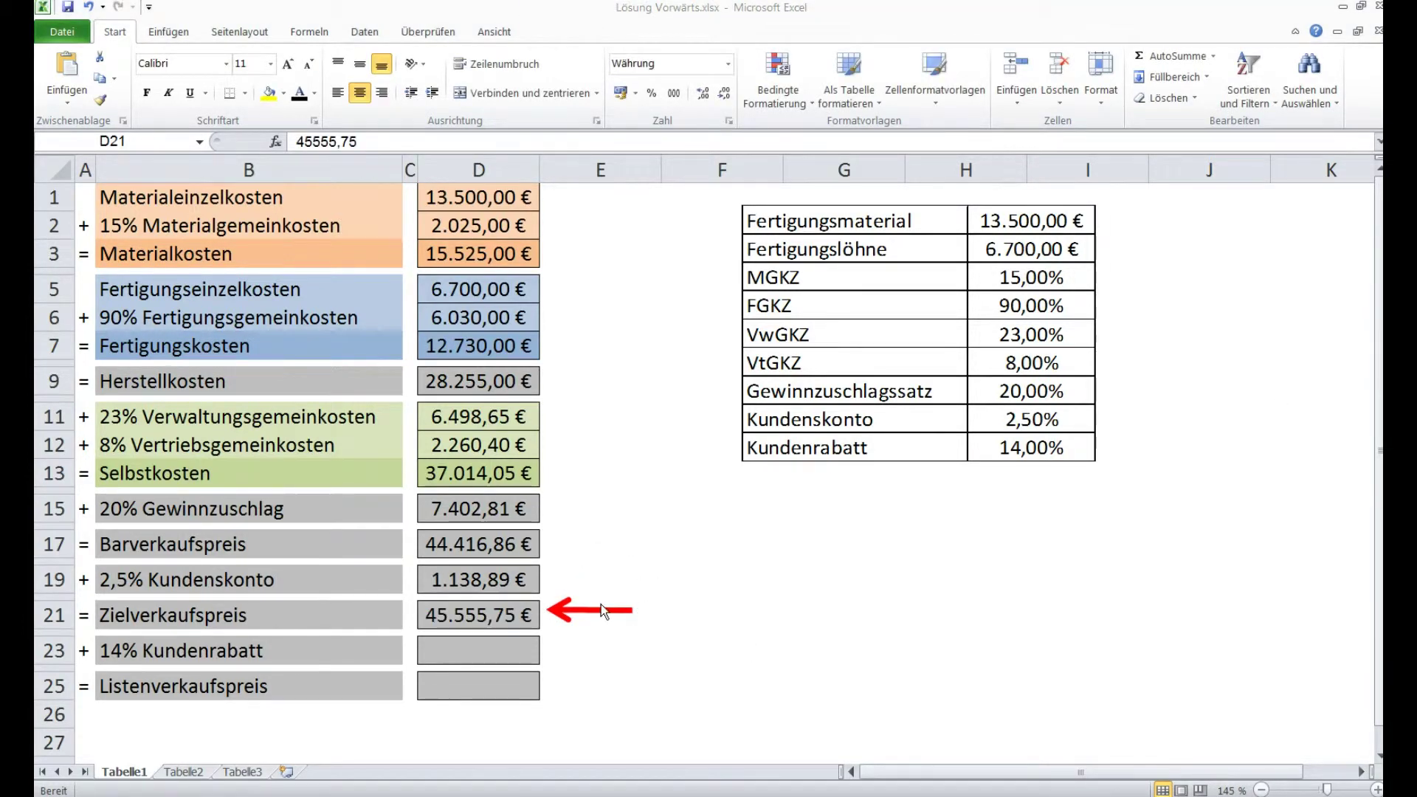
mouse_move(601, 611)
mouse_down()
mouse_move(596, 653)
mouse_move(597, 617)
mouse_up()
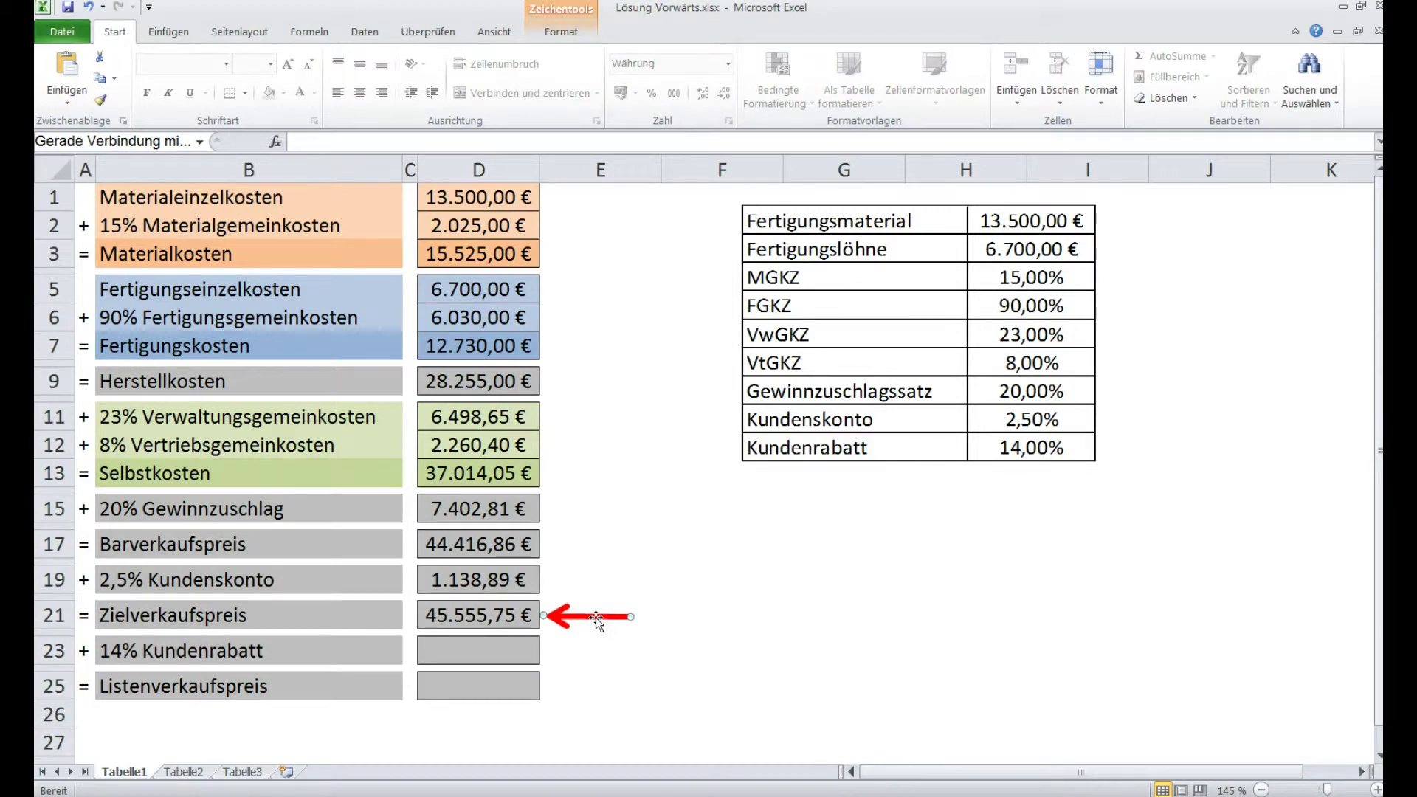
drag(596, 617, 1164, 450)
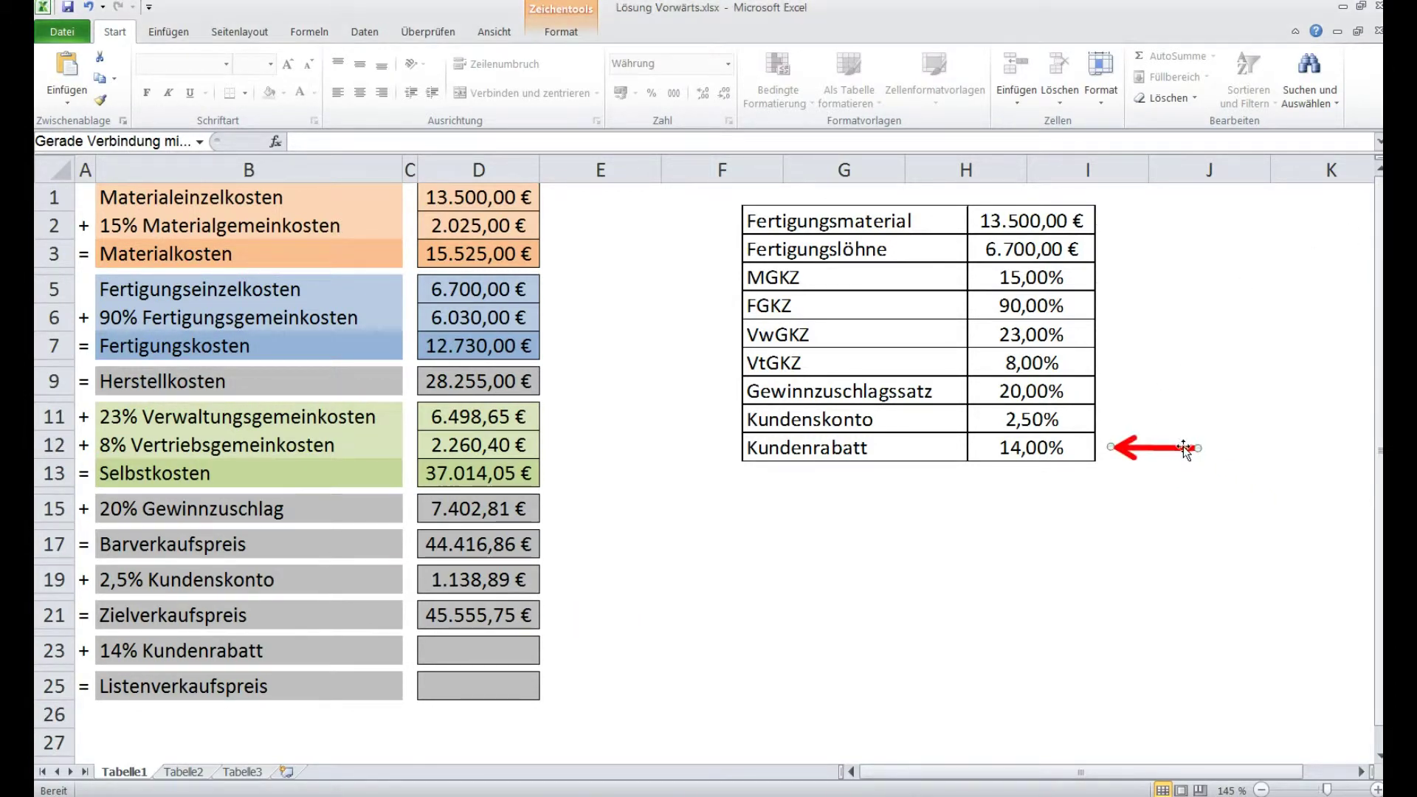
drag(1181, 447, 624, 616)
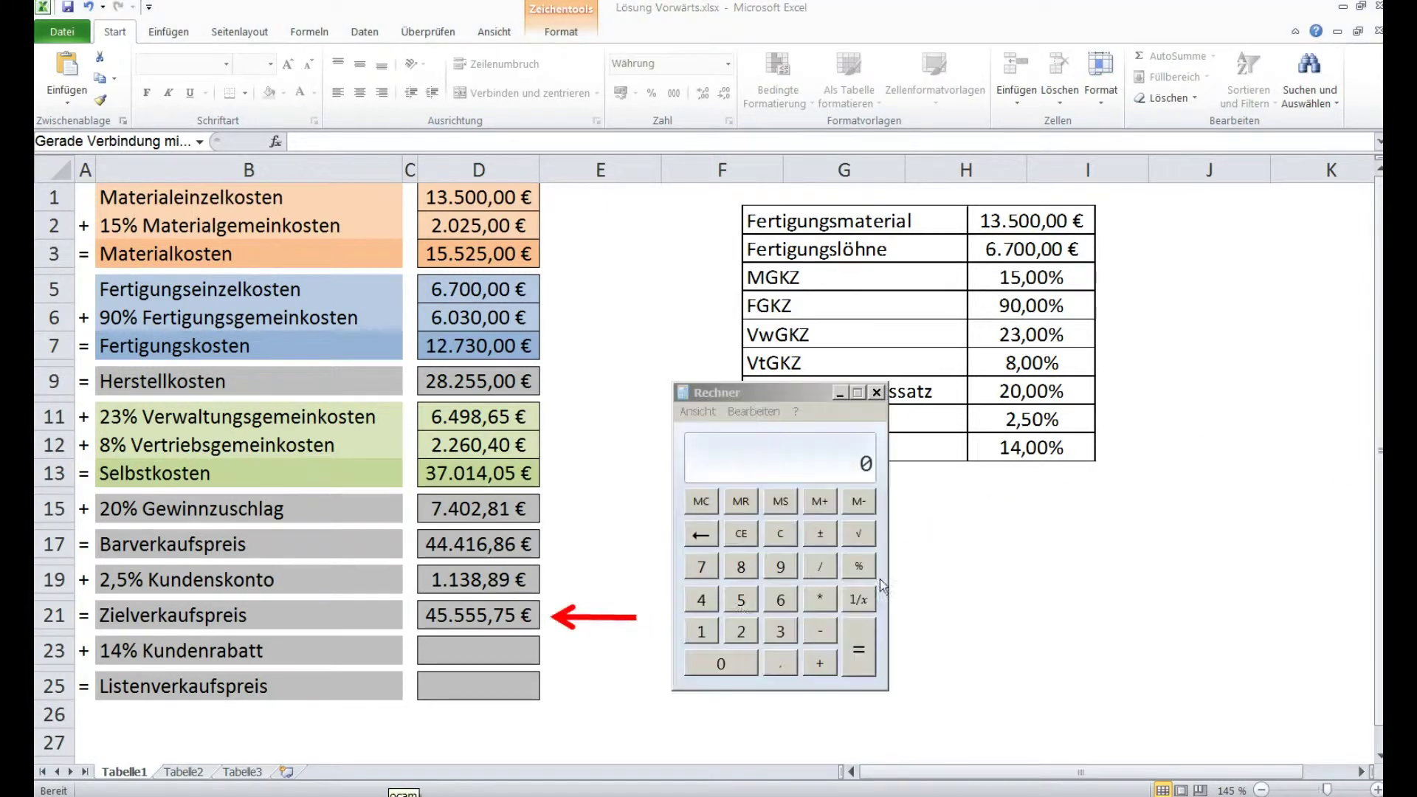
- Divide the Zielverkaufspreis 45555,75 by 86 in the calculator
click(701, 599)
click(735, 601)
double_click(734, 600)
click(733, 600)
click(779, 662)
click(710, 569)
click(740, 600)
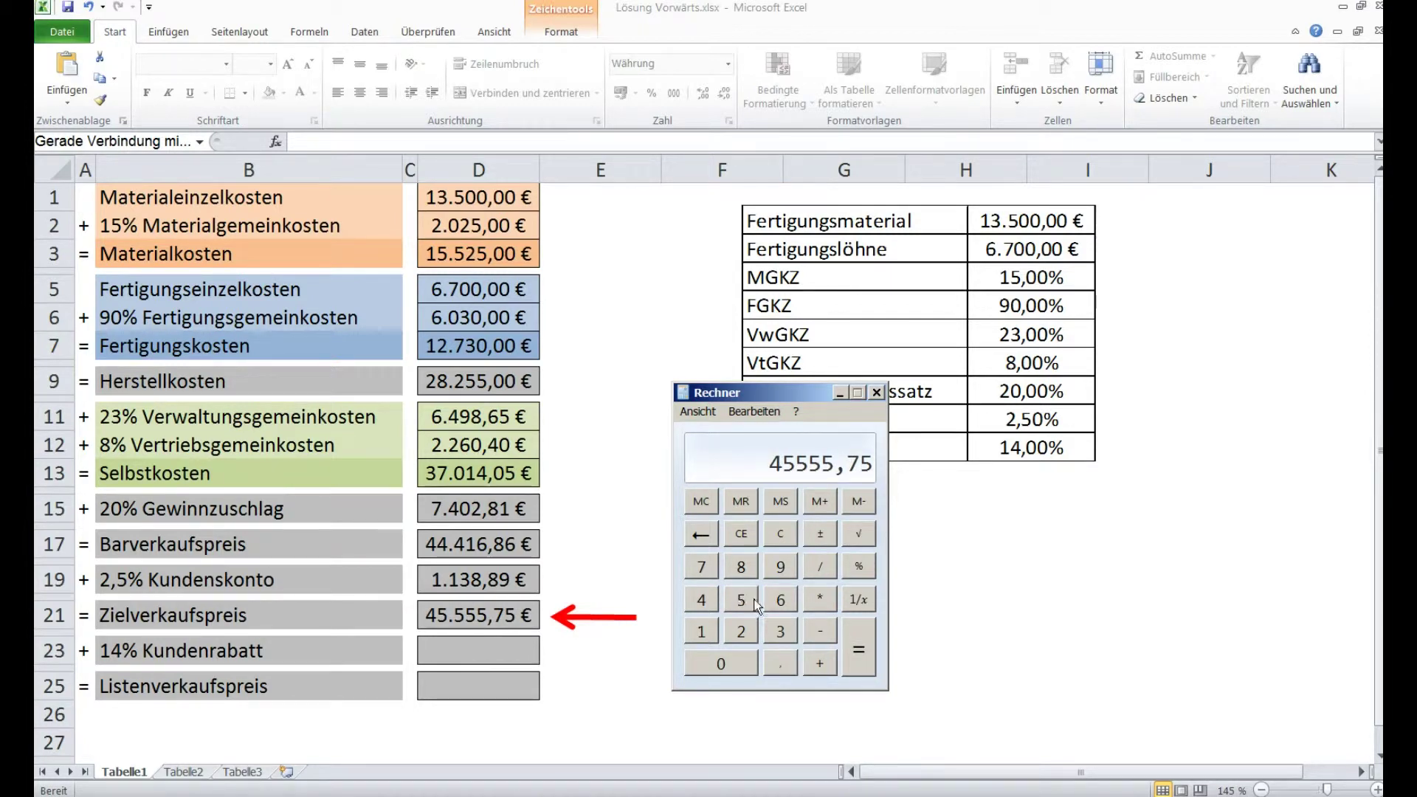
click(827, 570)
click(745, 567)
click(780, 599)
click(849, 637)
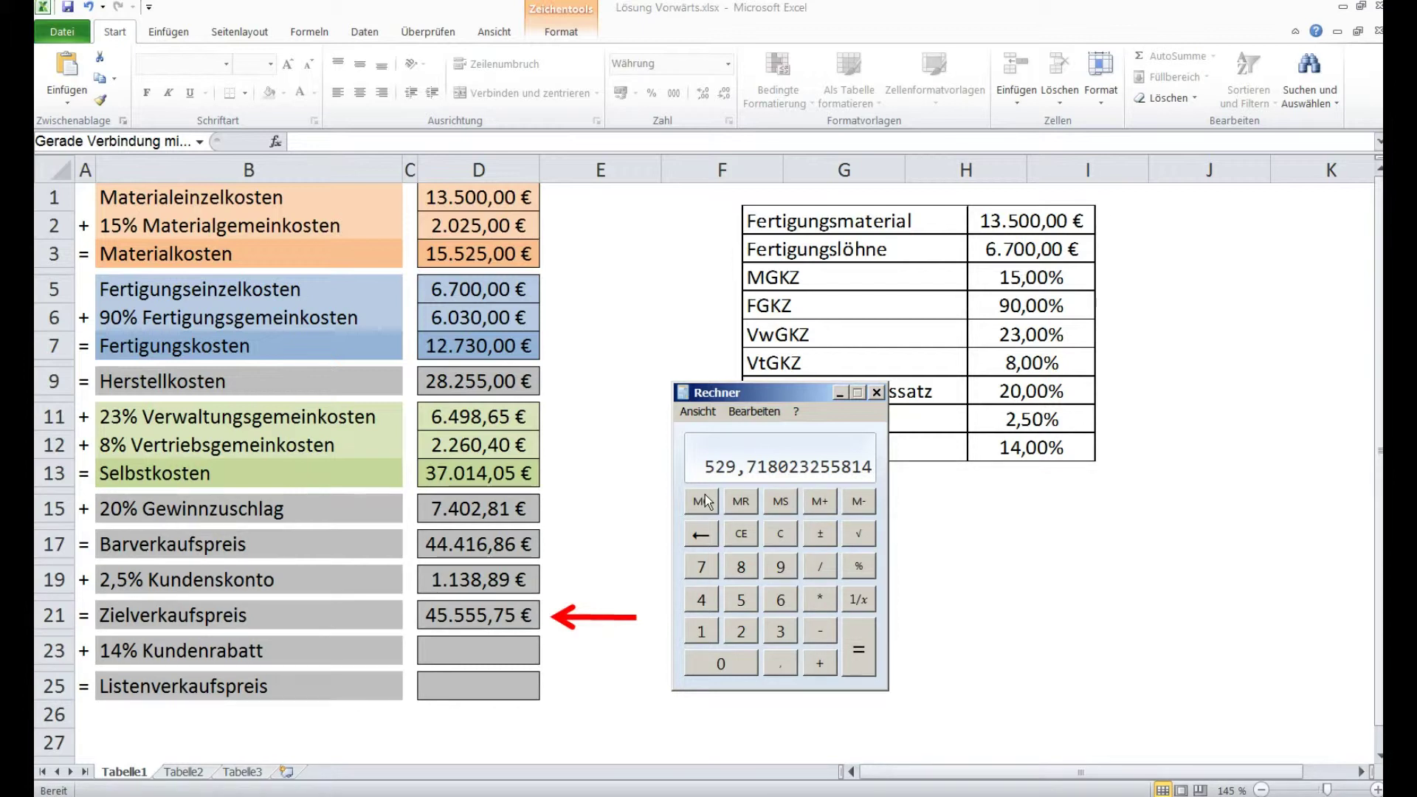
- Multiply the quotient in the calculator by 14 to work out the Kundenrabatt
click(817, 601)
click(705, 633)
click(709, 601)
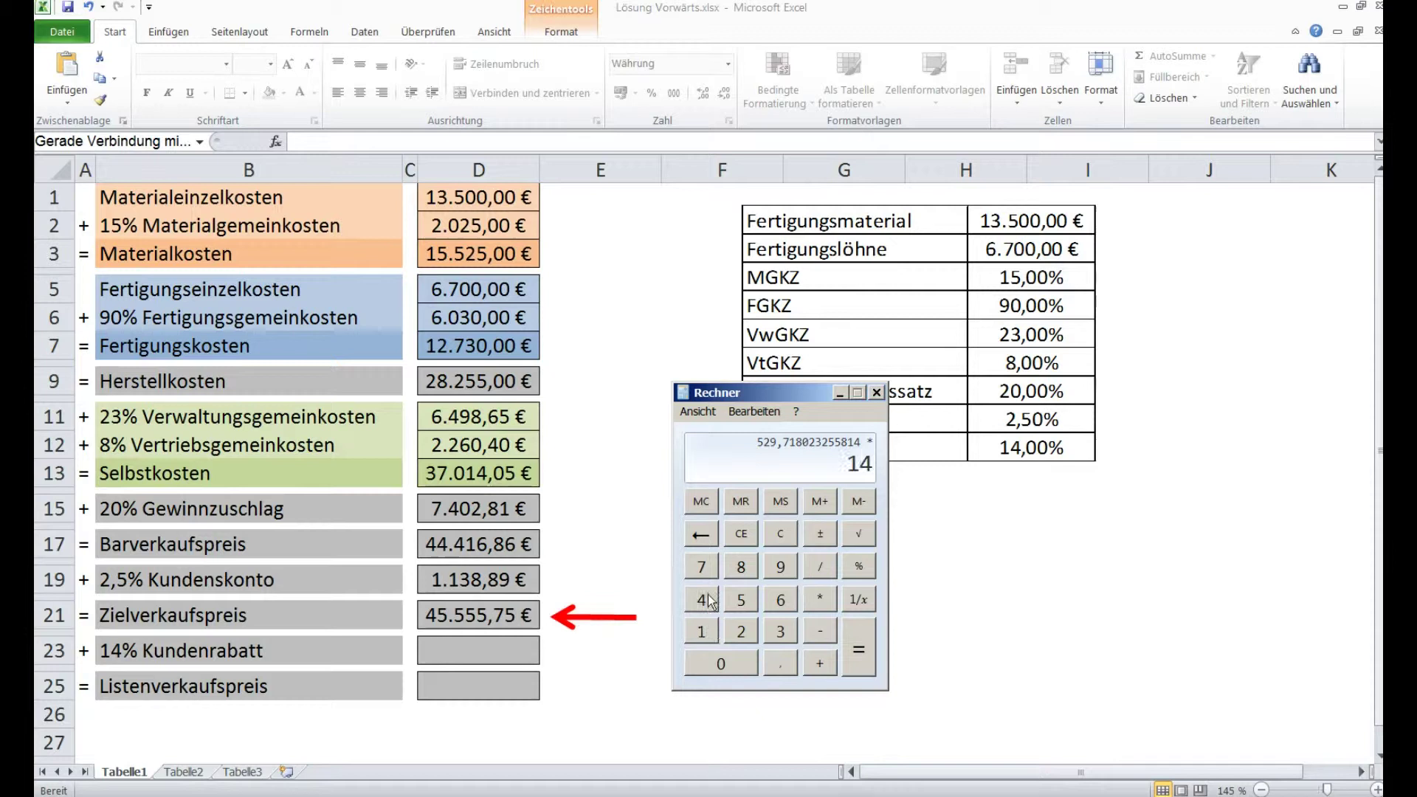
click(860, 651)
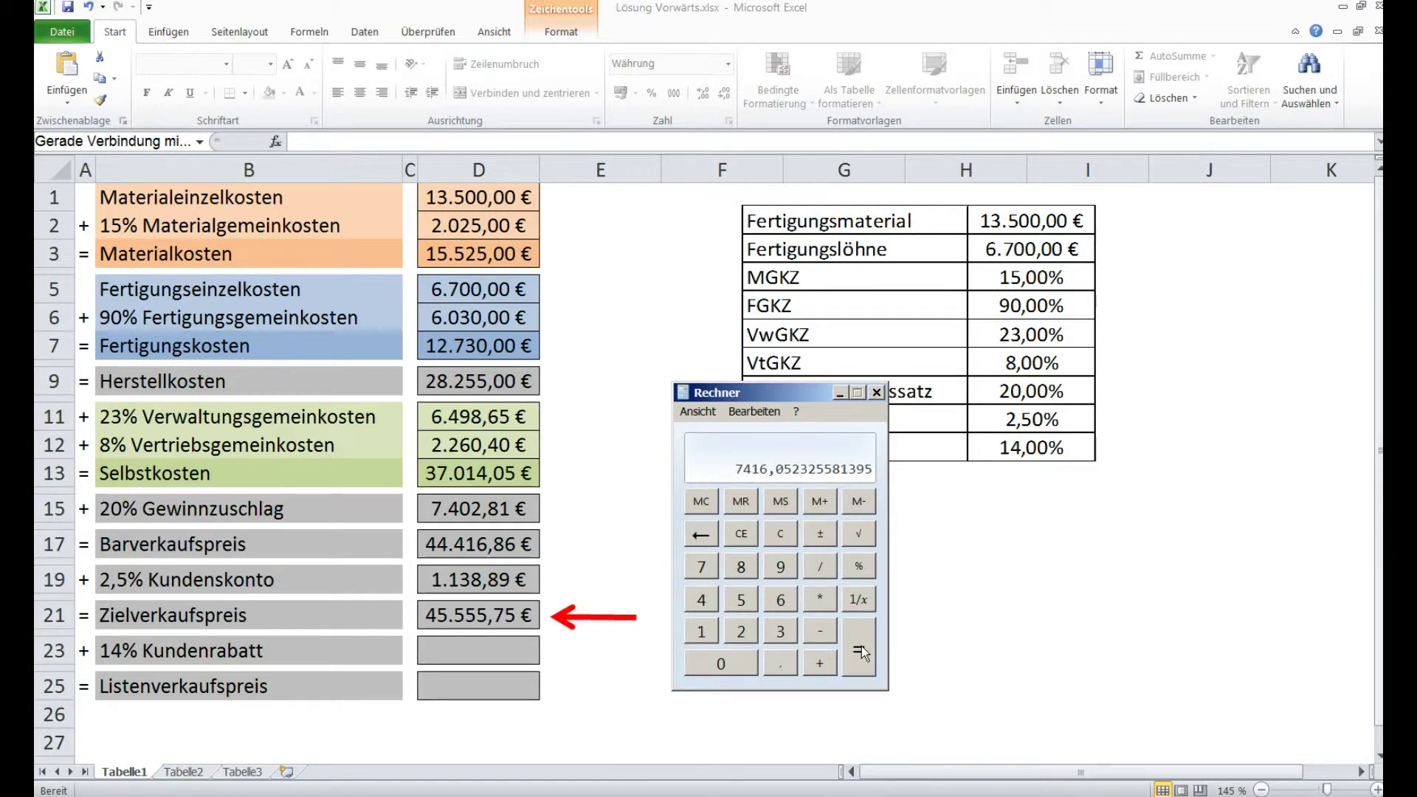
- Back in the Excel sheet, enter 7416,05 in D23 and 52971,80 in D25, pointing the red arrow at these rows and finally at Materialeinzelkosten
click(629, 620)
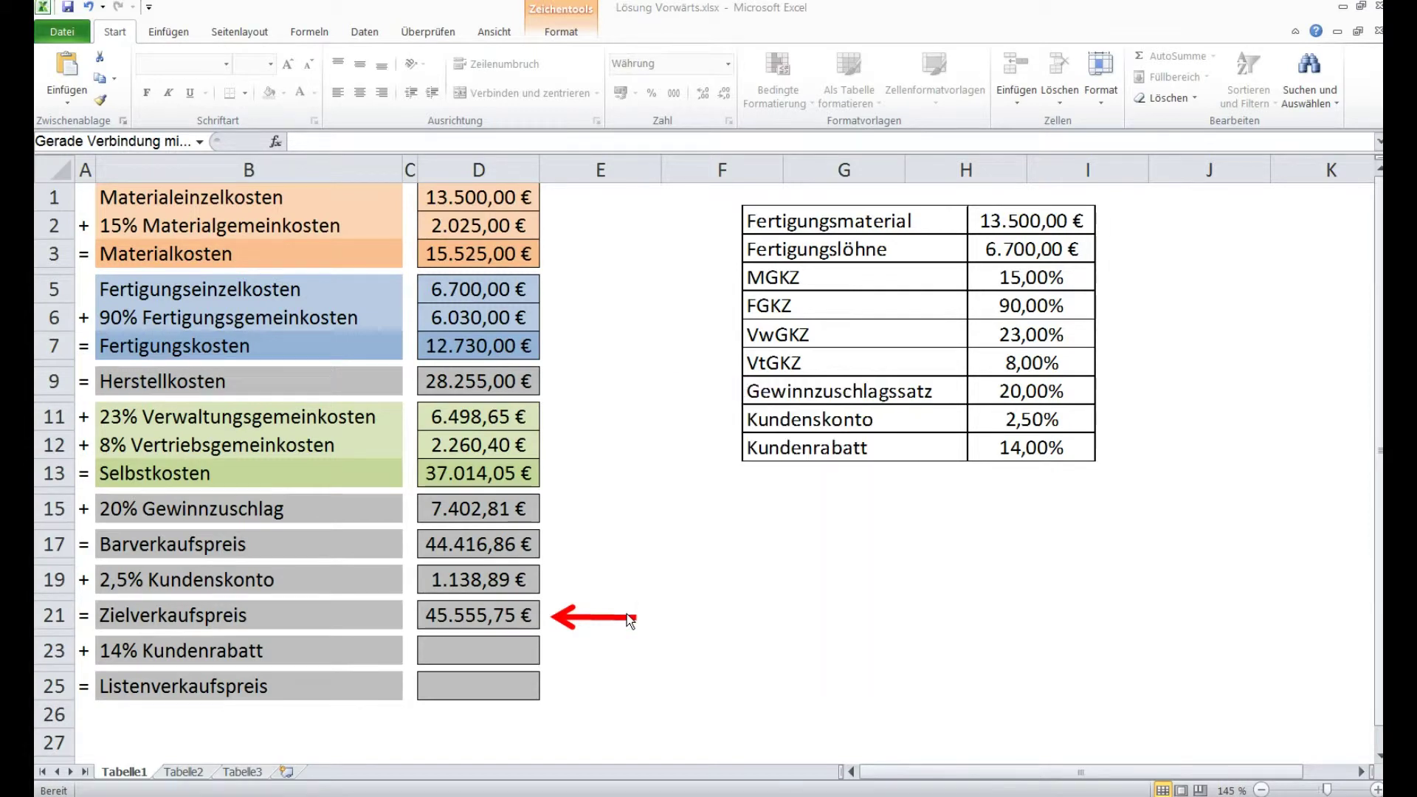
drag(630, 620, 619, 654)
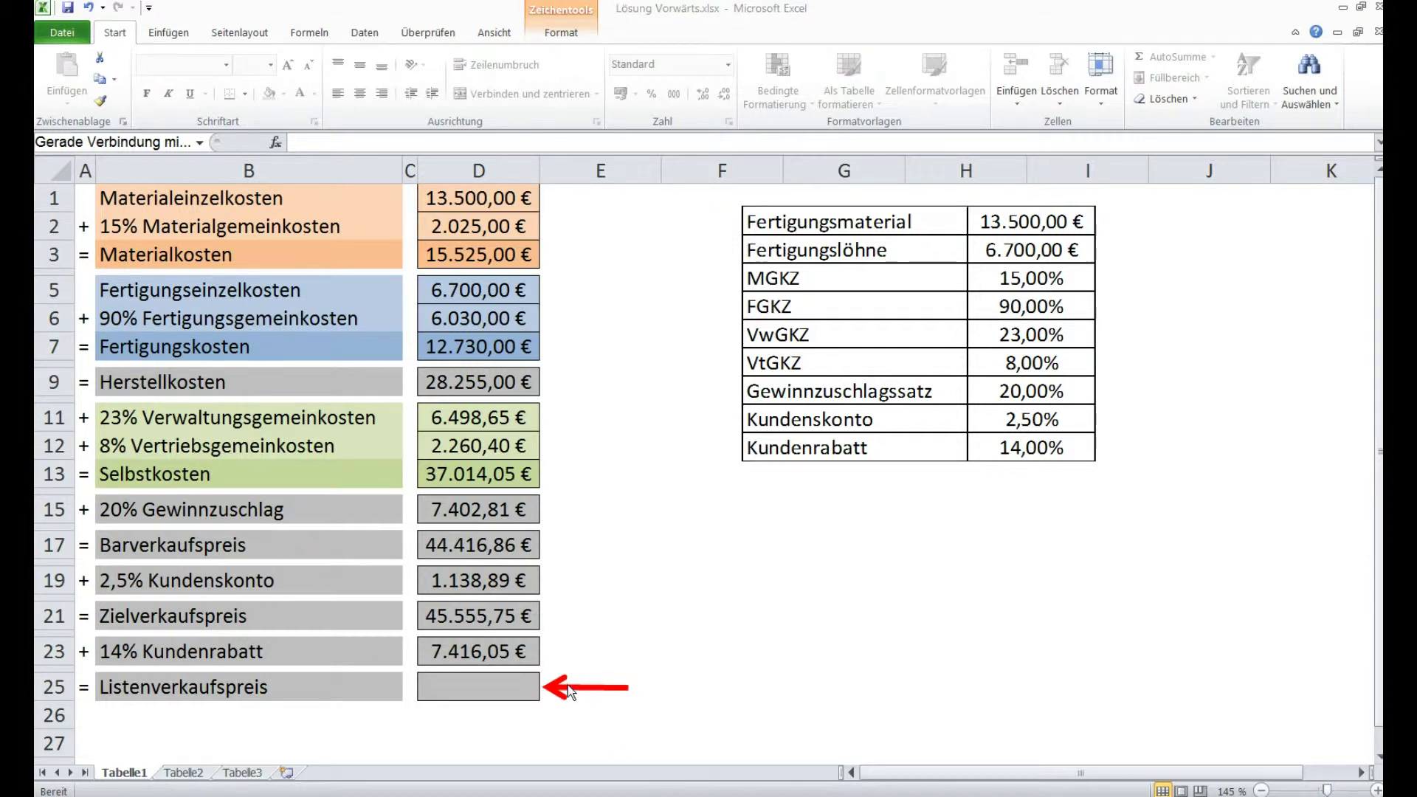
mouse_move(568, 687)
mouse_down()
mouse_move(575, 618)
mouse_move(576, 691)
mouse_up()
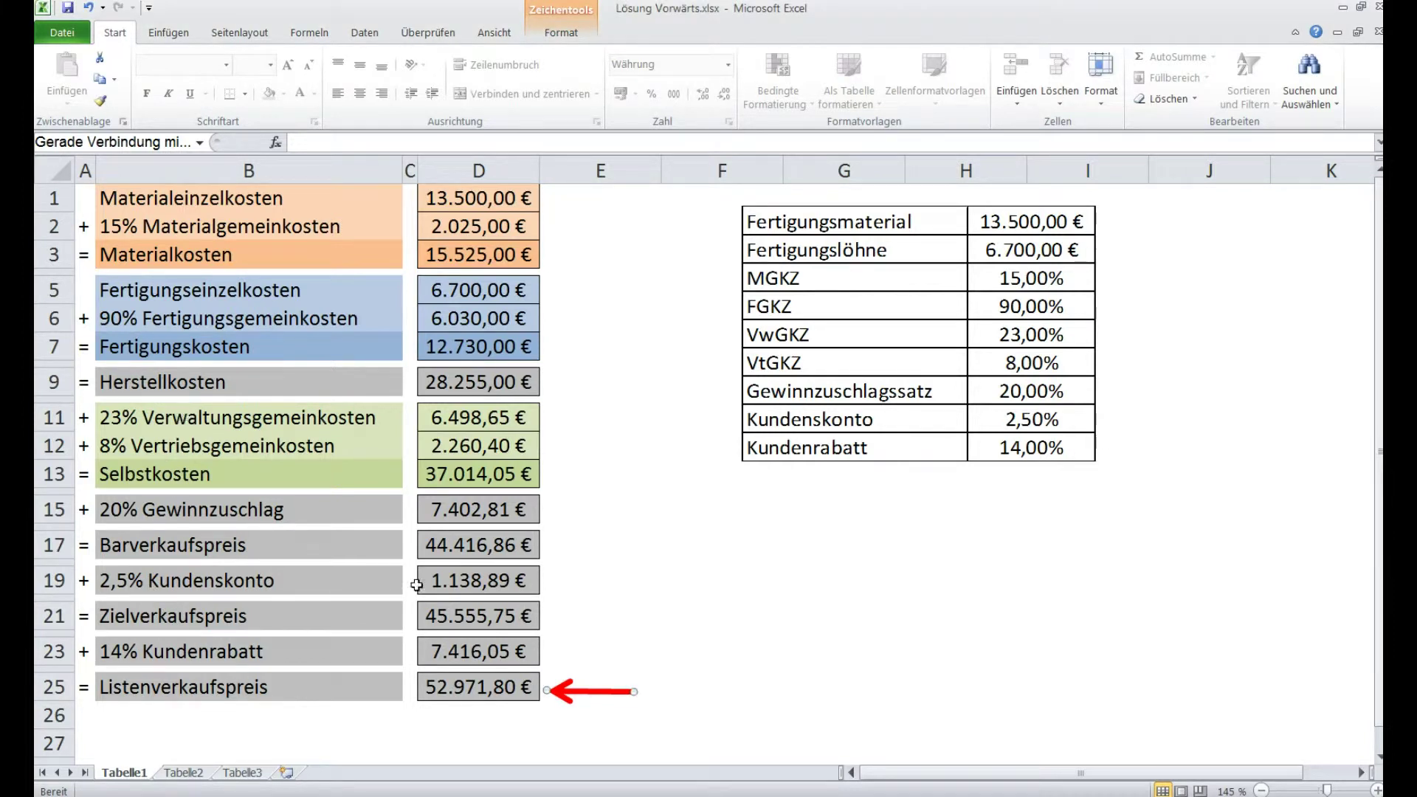
drag(593, 694, 591, 200)
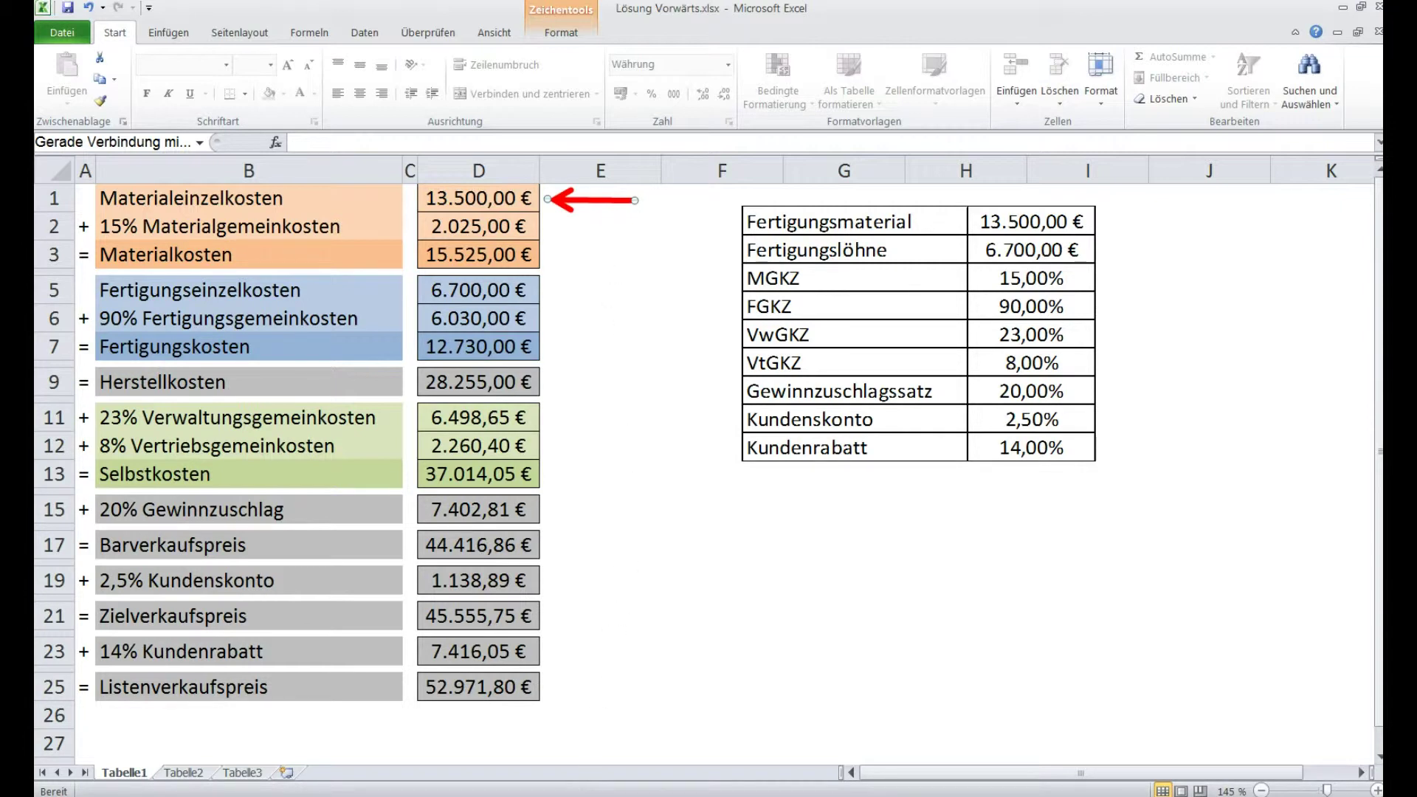
- Switch to Aufgabe.docx in Word and highlight the text of task 2, followed by the 51.000,00 € maximum Listenverkaufspreis
key(alt+Tab)
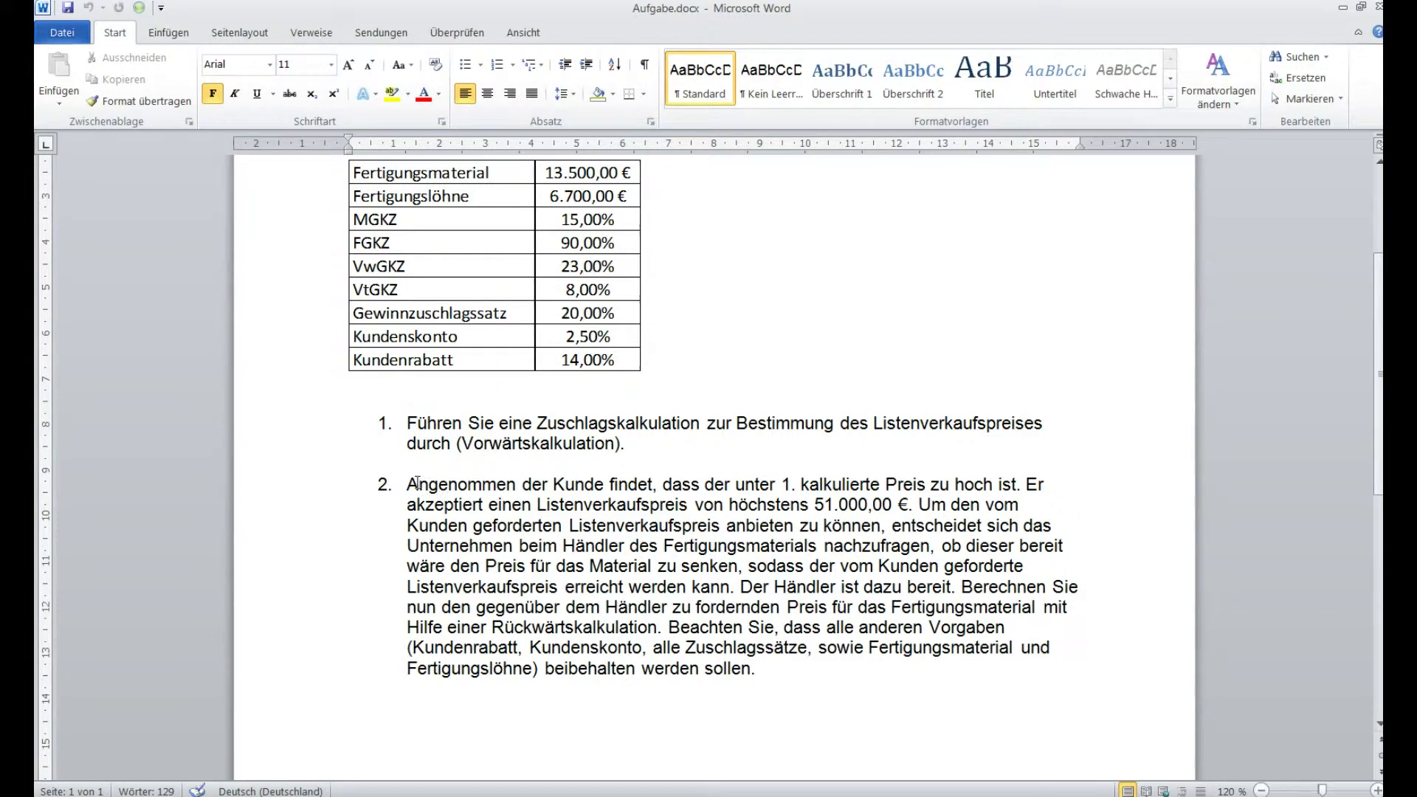
drag(418, 484, 788, 668)
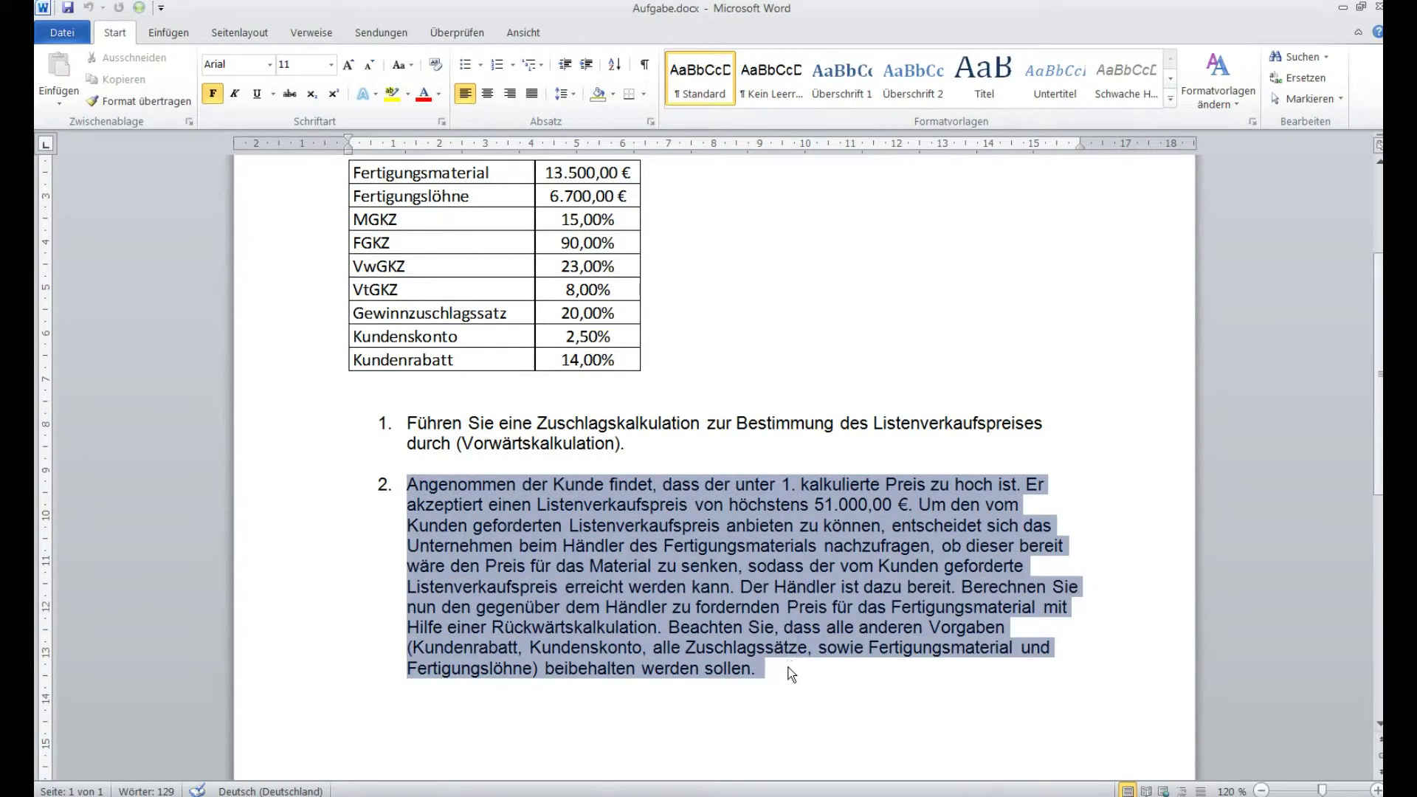
click(894, 507)
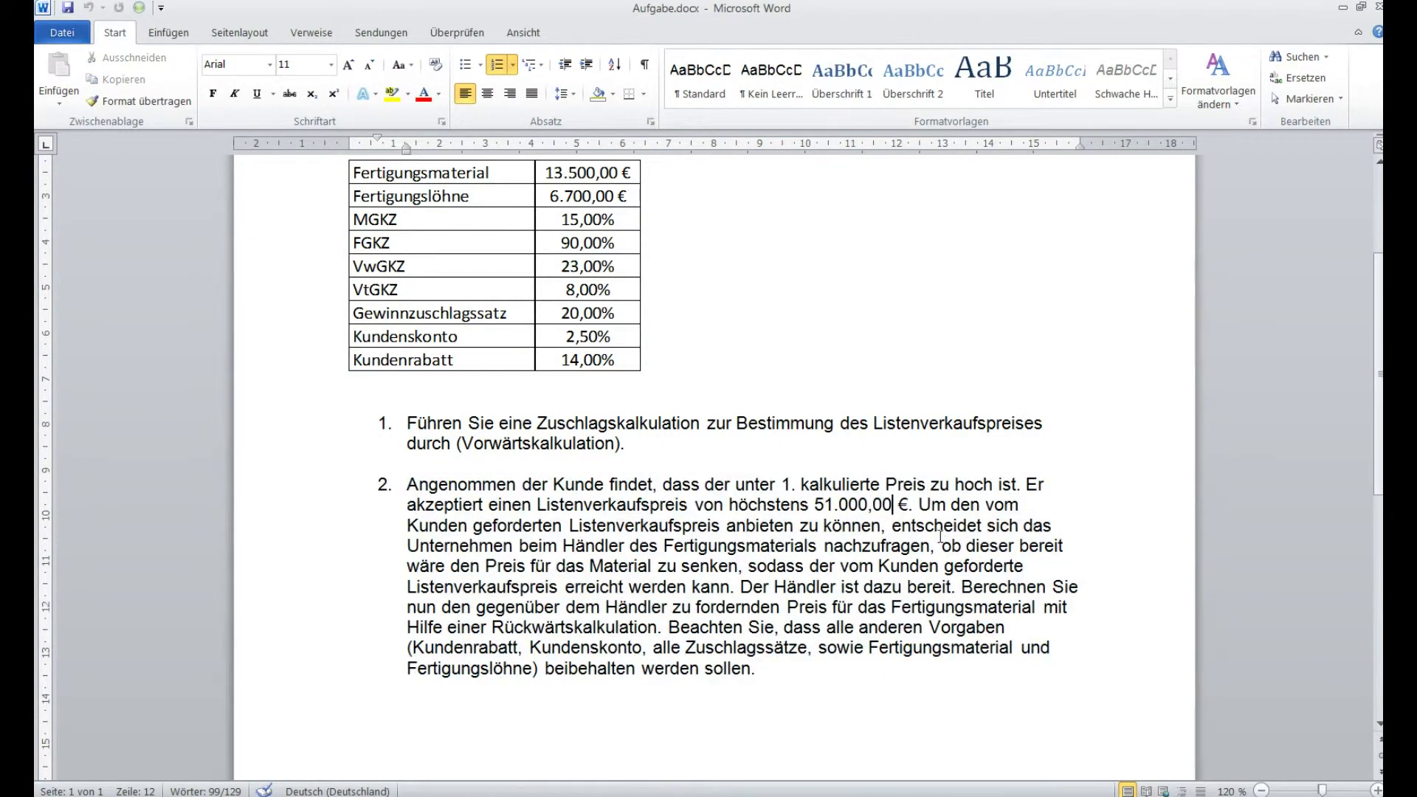
drag(813, 507, 907, 508)
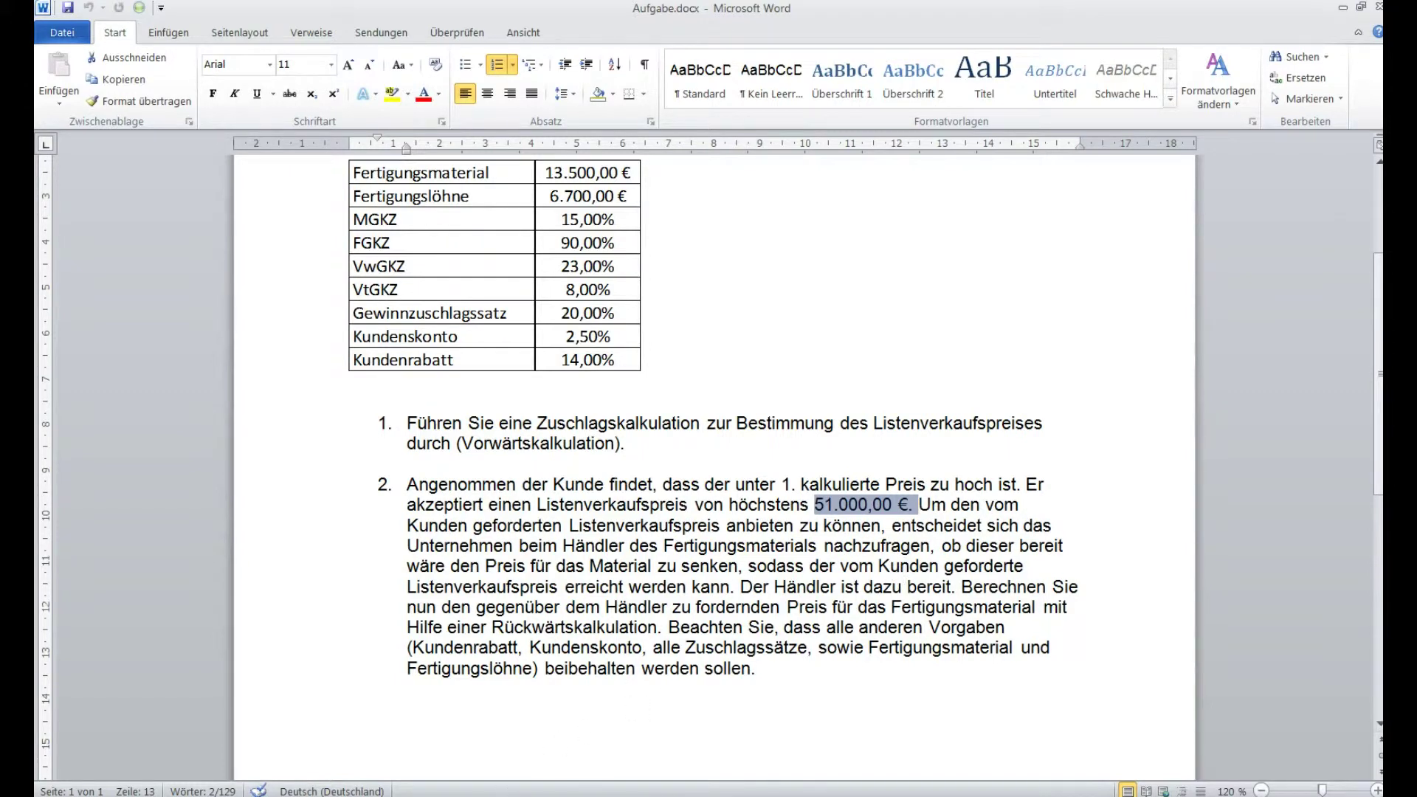
- Back in Excel, move the red arrow to the Listenverkaufspreis row and select each percentage label in turn from Kundenrabatt up to Verwaltungsgemeinkosten
key(alt+Tab)
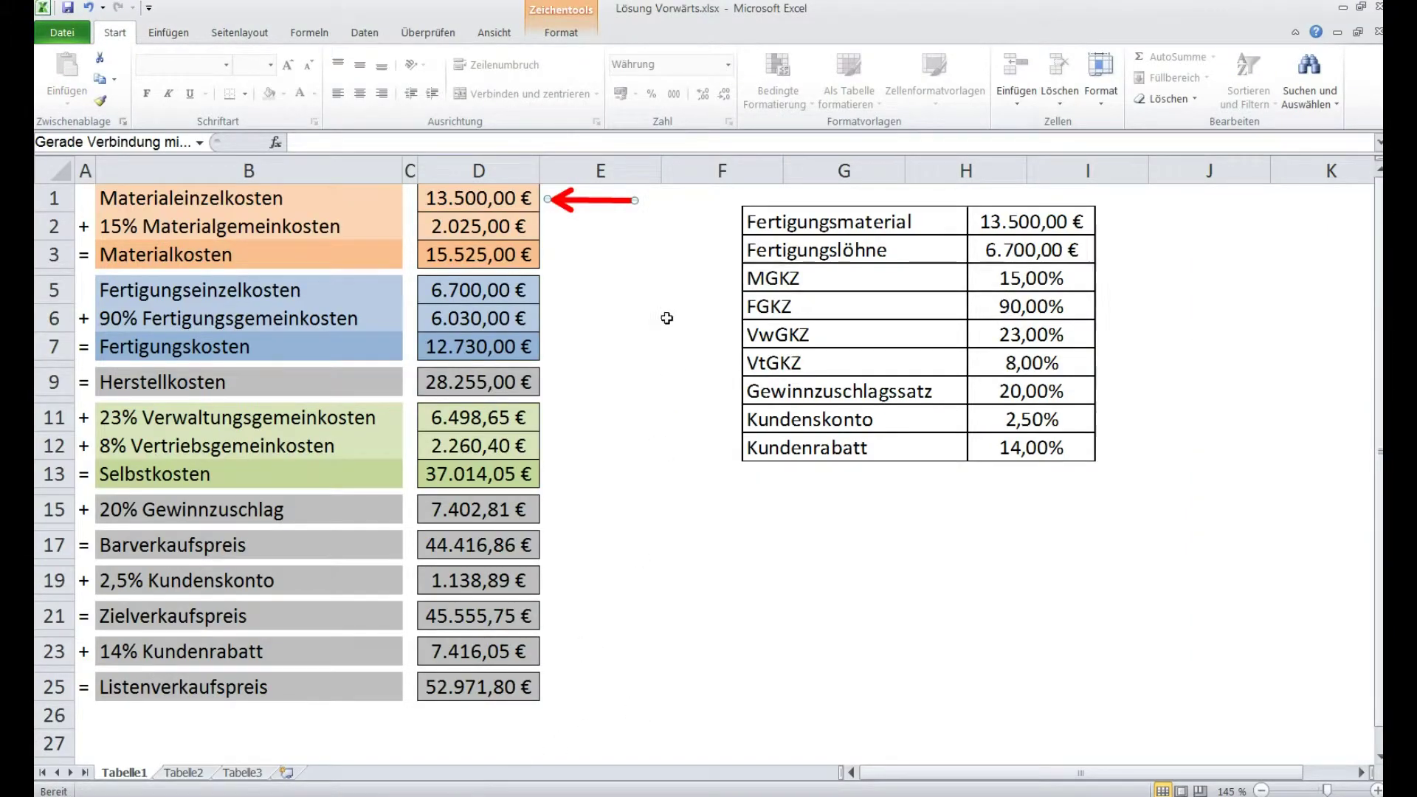
drag(600, 200, 609, 692)
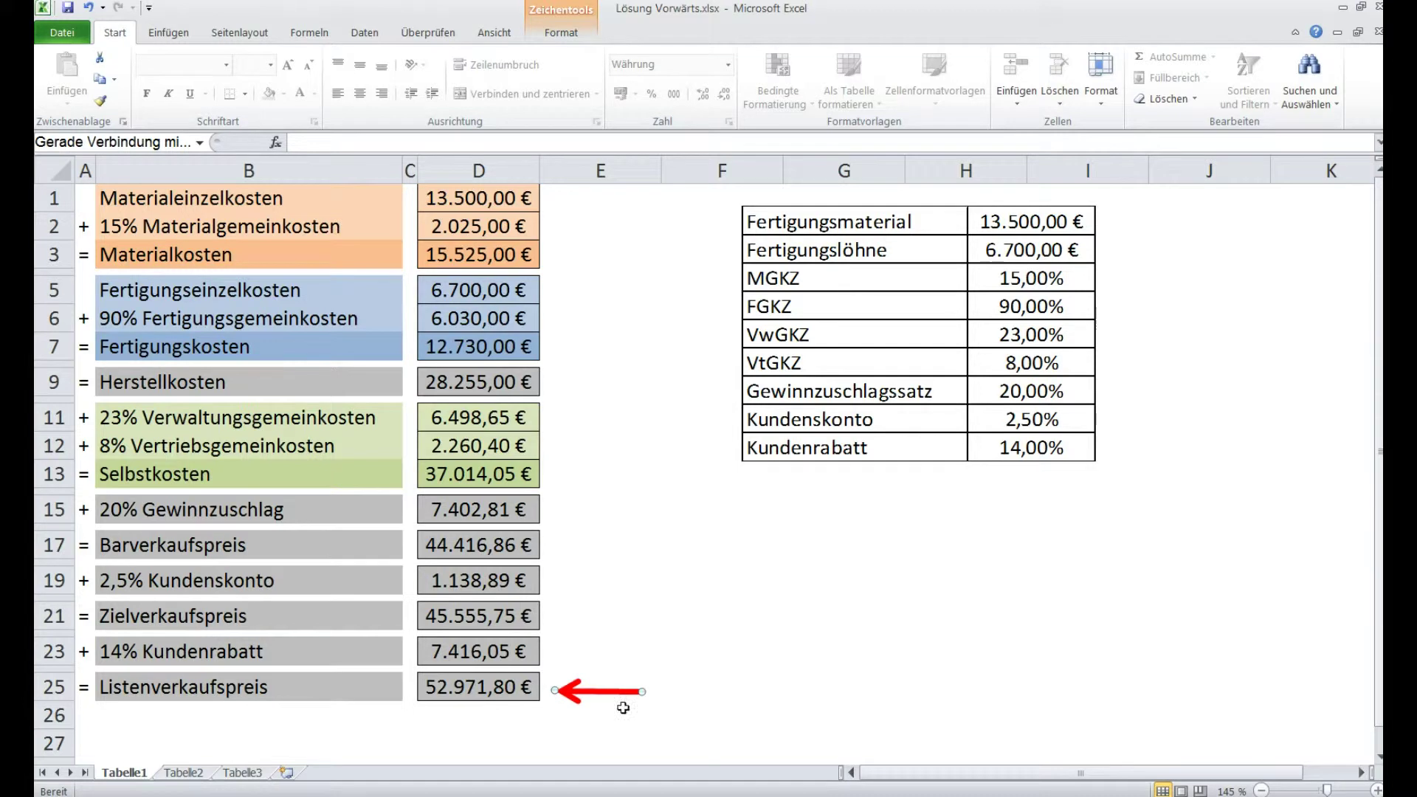
click(308, 661)
click(309, 587)
click(316, 513)
click(339, 444)
click(345, 415)
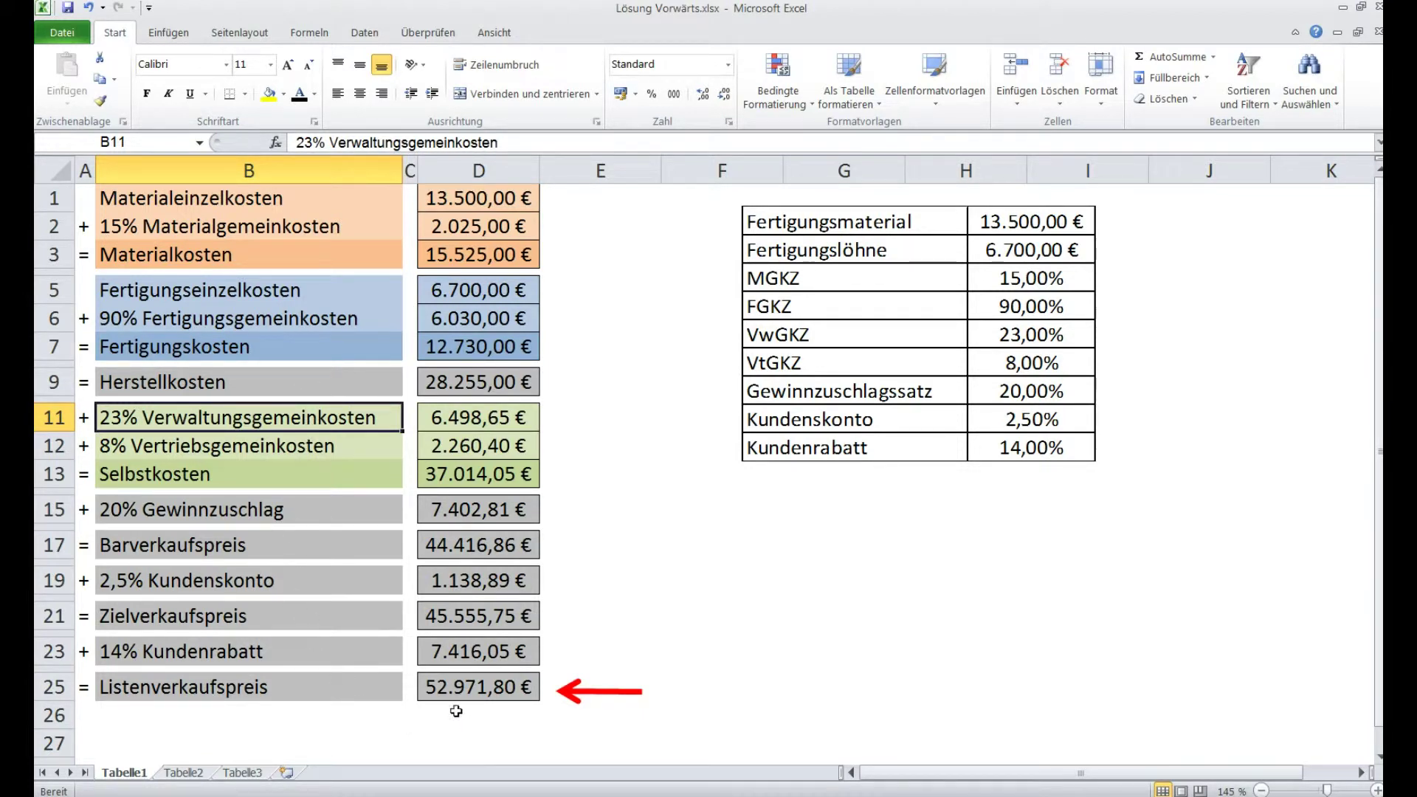
- Select the Listenverkaufspreis in D25 and compare it with the price limit in the Word task, returning to the Excel sheet
click(505, 690)
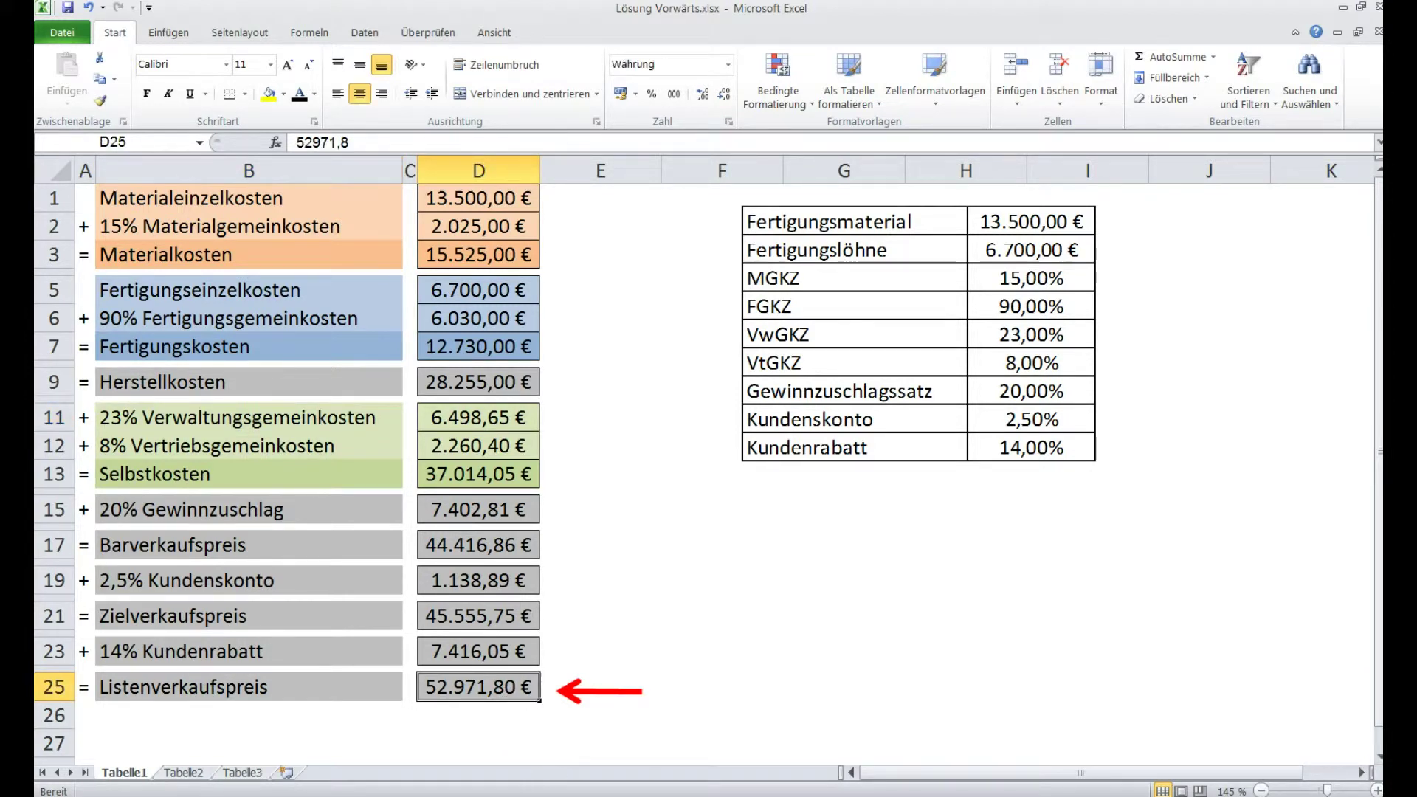
key(alt+Tab)
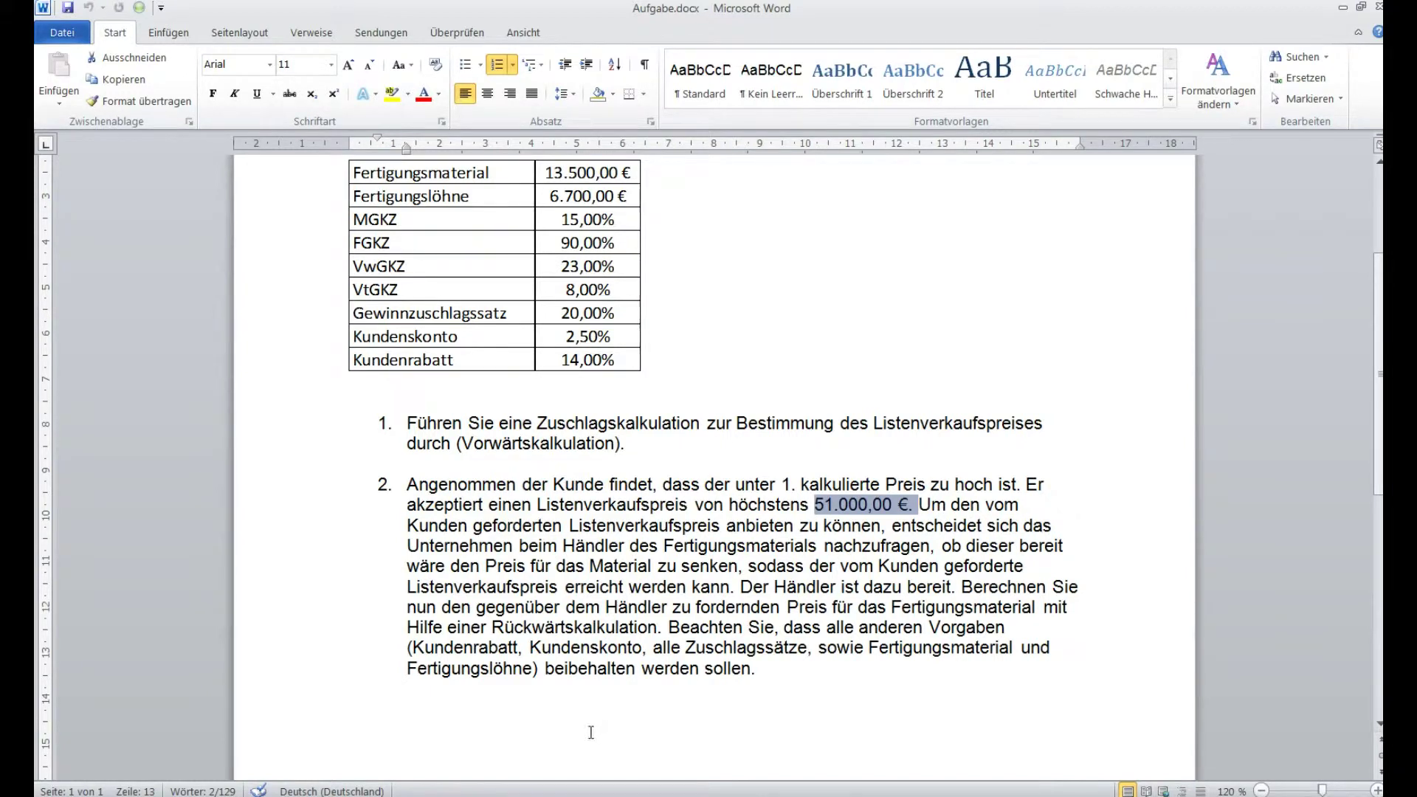
key(alt+Tab)
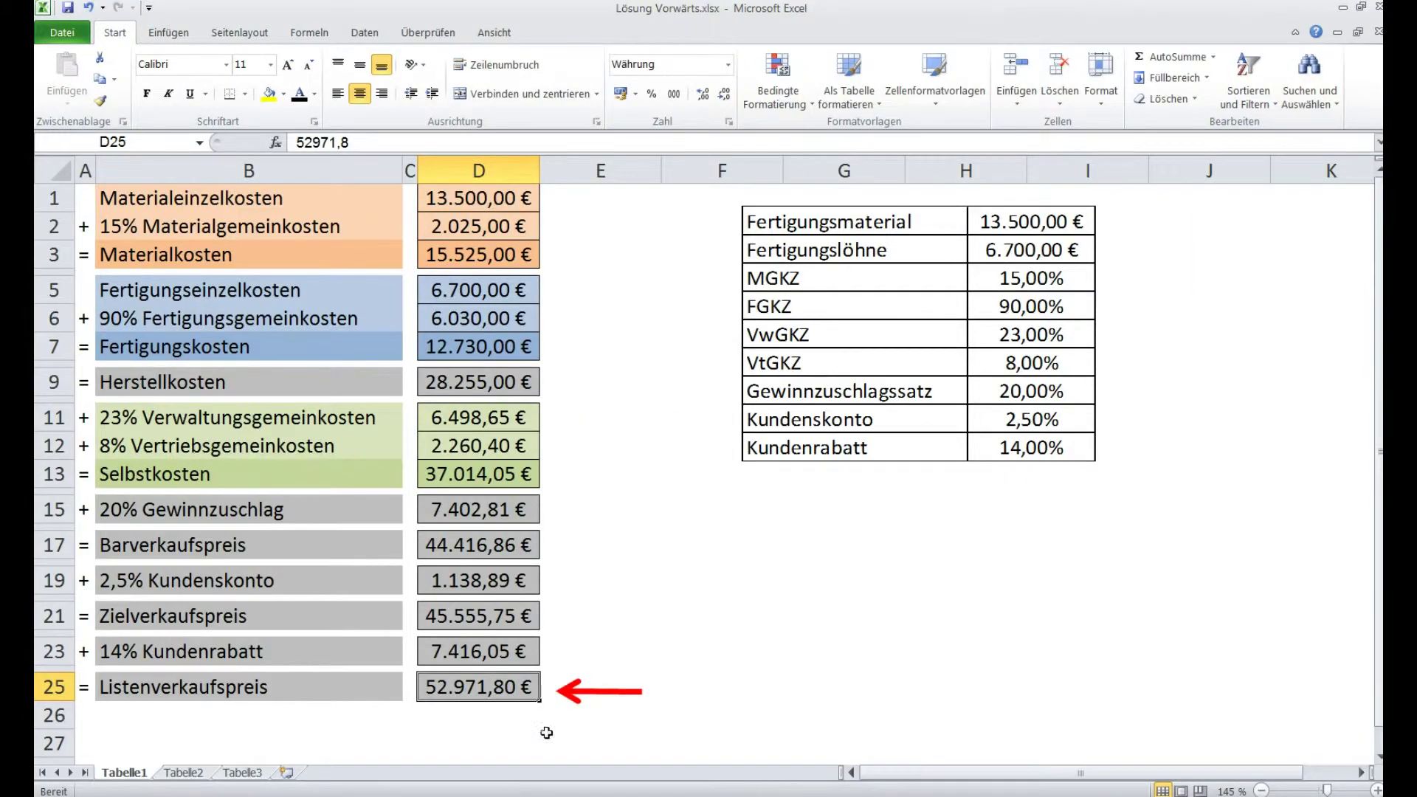
- Point the red arrow at the 23% Verwaltungsgemeinkosten, the Fertigungseinzelkosten and the Materialeinzelkosten
click(581, 696)
drag(580, 696, 370, 419)
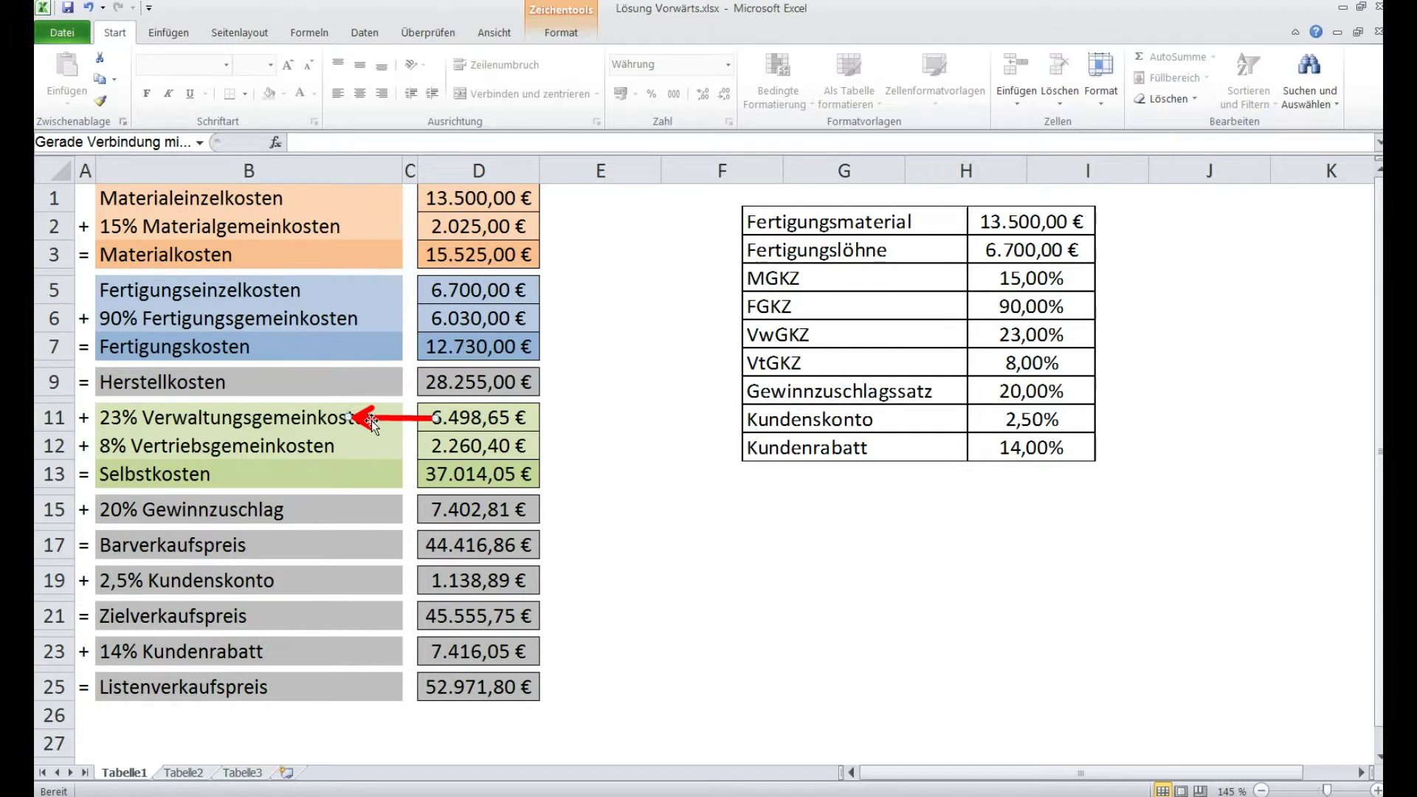
drag(383, 382, 559, 292)
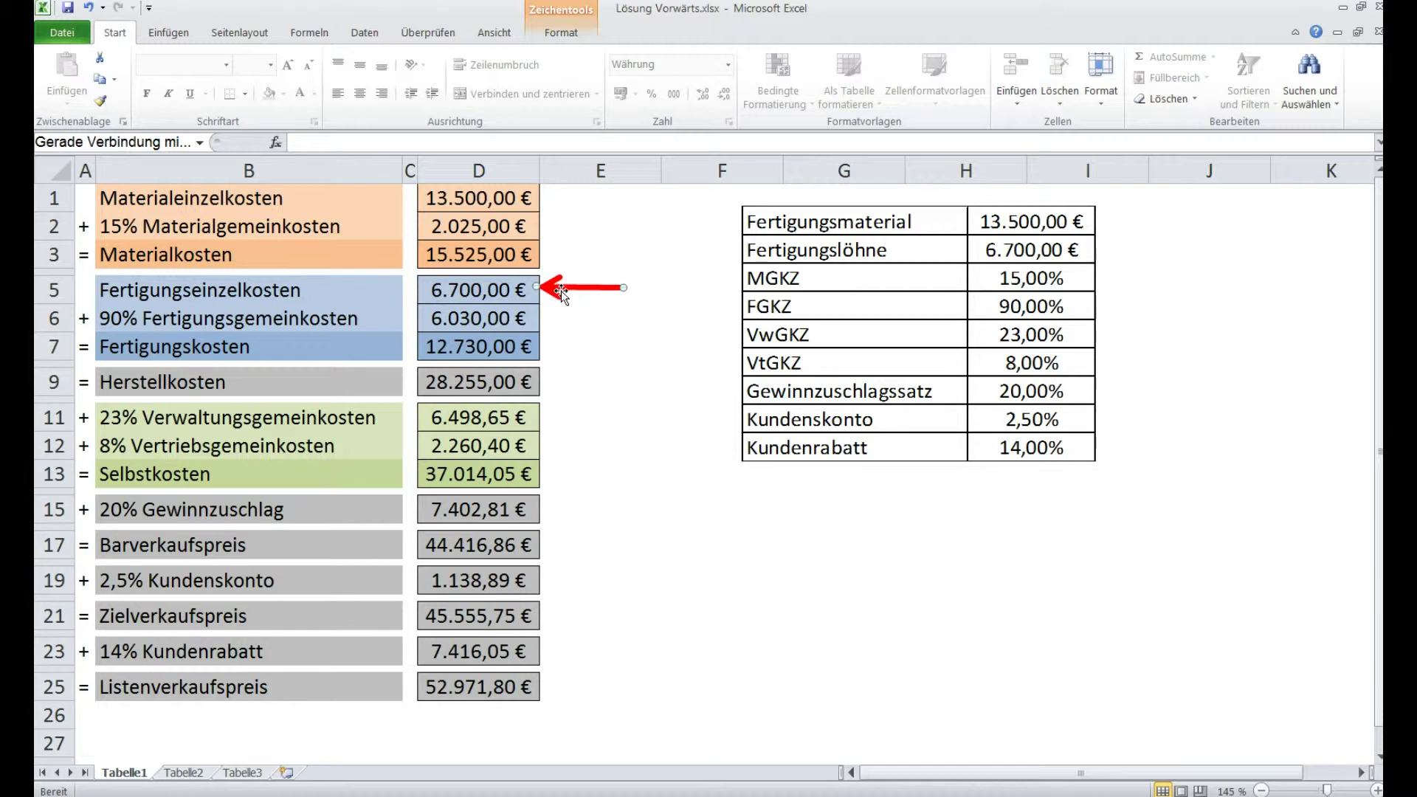
drag(561, 291, 572, 203)
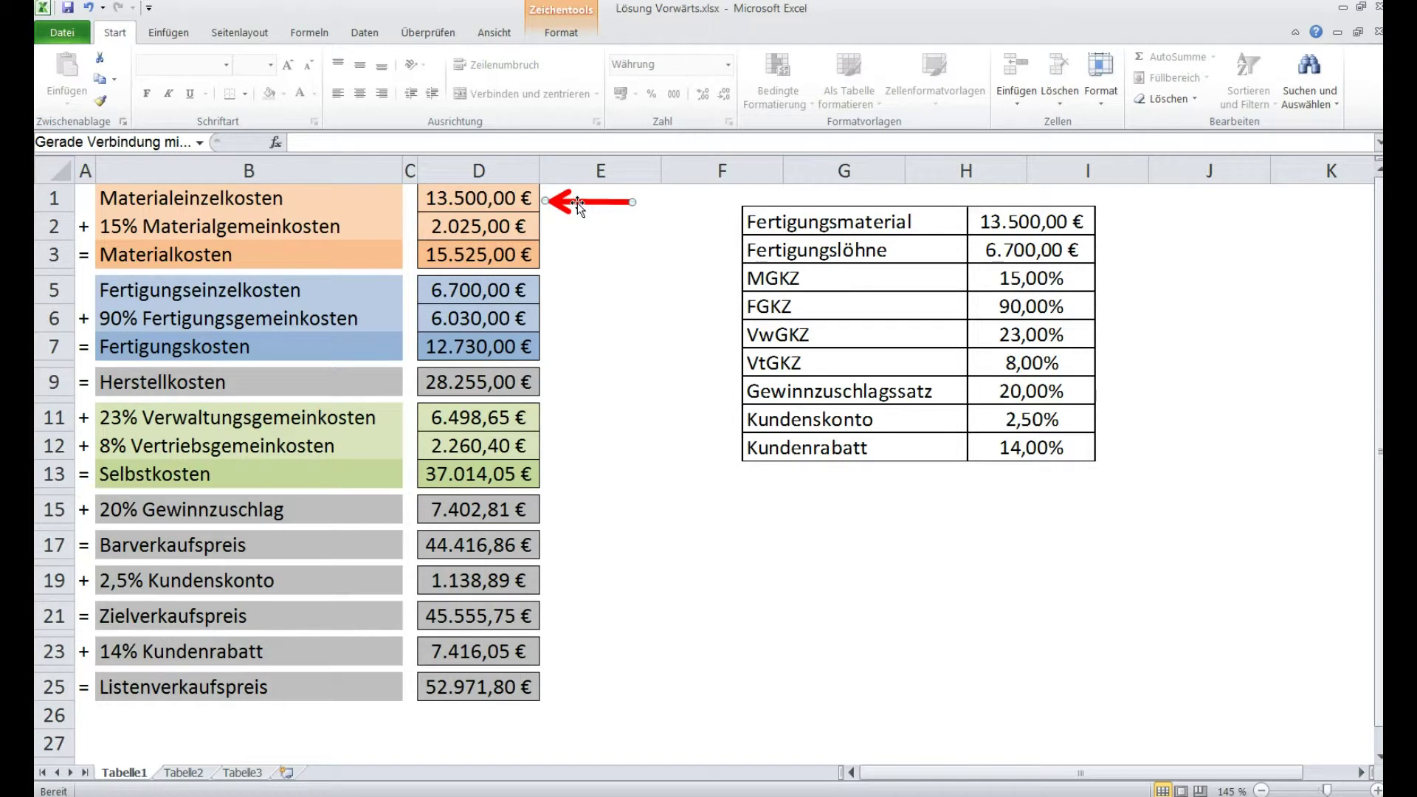
- Trace the calculation down and back up column D by selecting D1:D21 and D17:D25, with the red arrow back at Listenverkaufspreis
drag(578, 203, 515, 621)
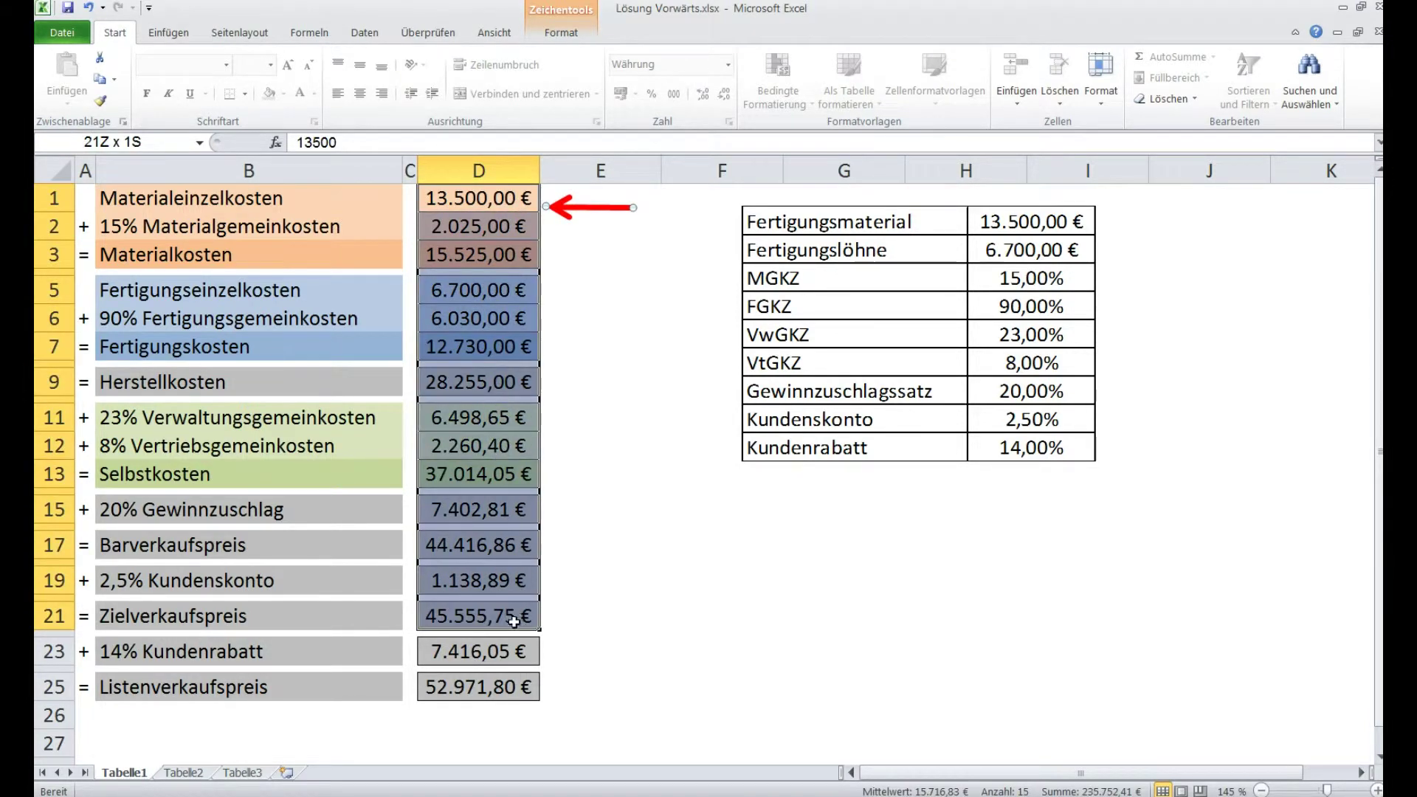
click(499, 687)
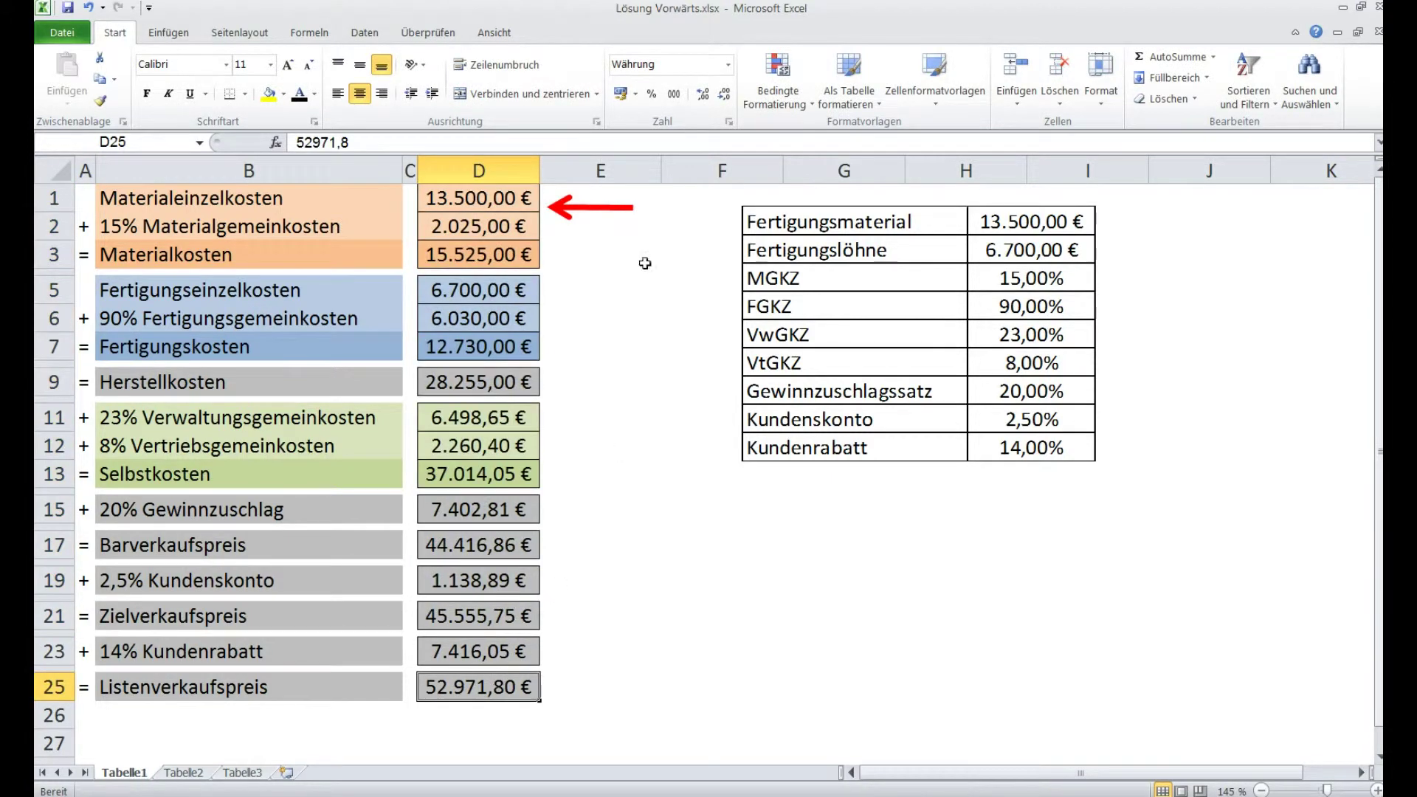
drag(600, 208, 608, 690)
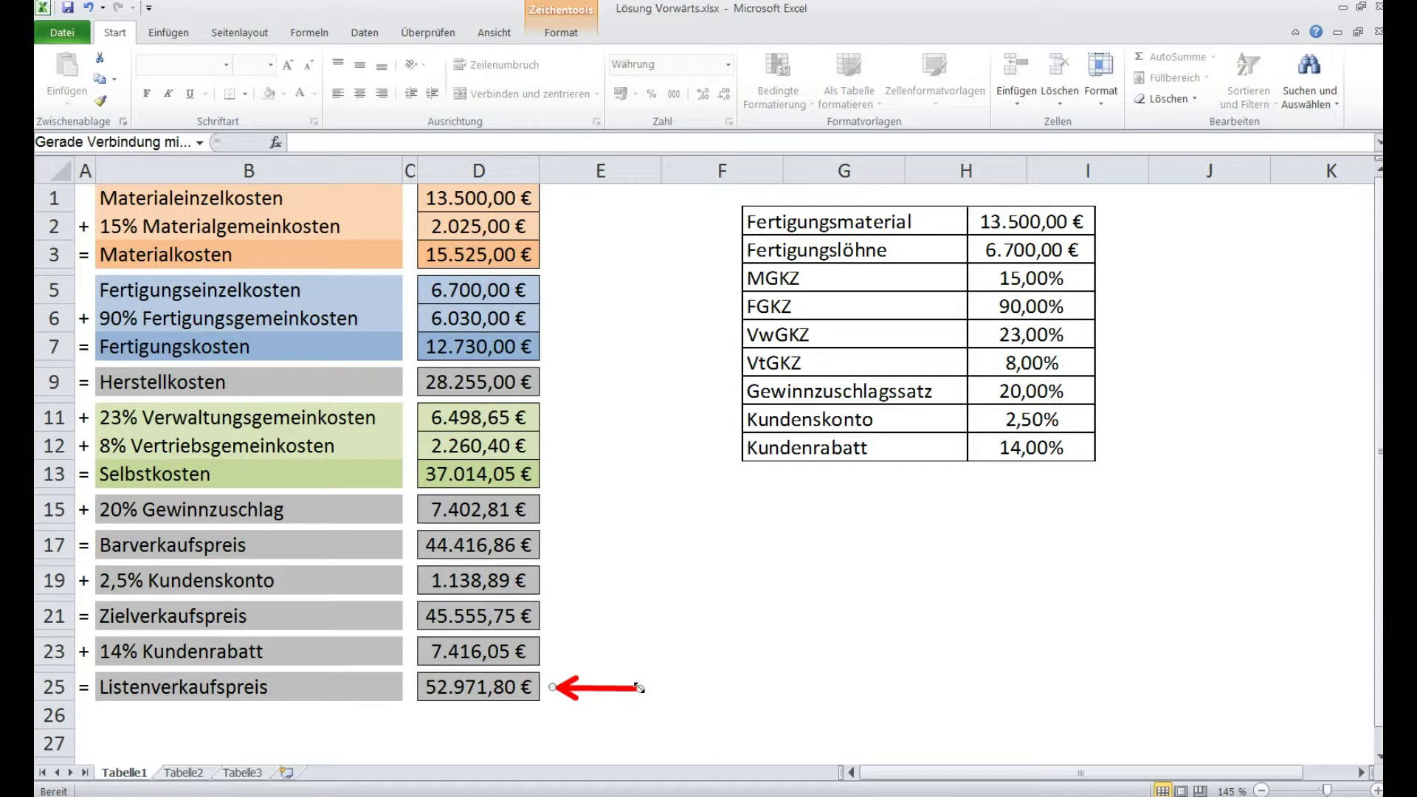
click(523, 690)
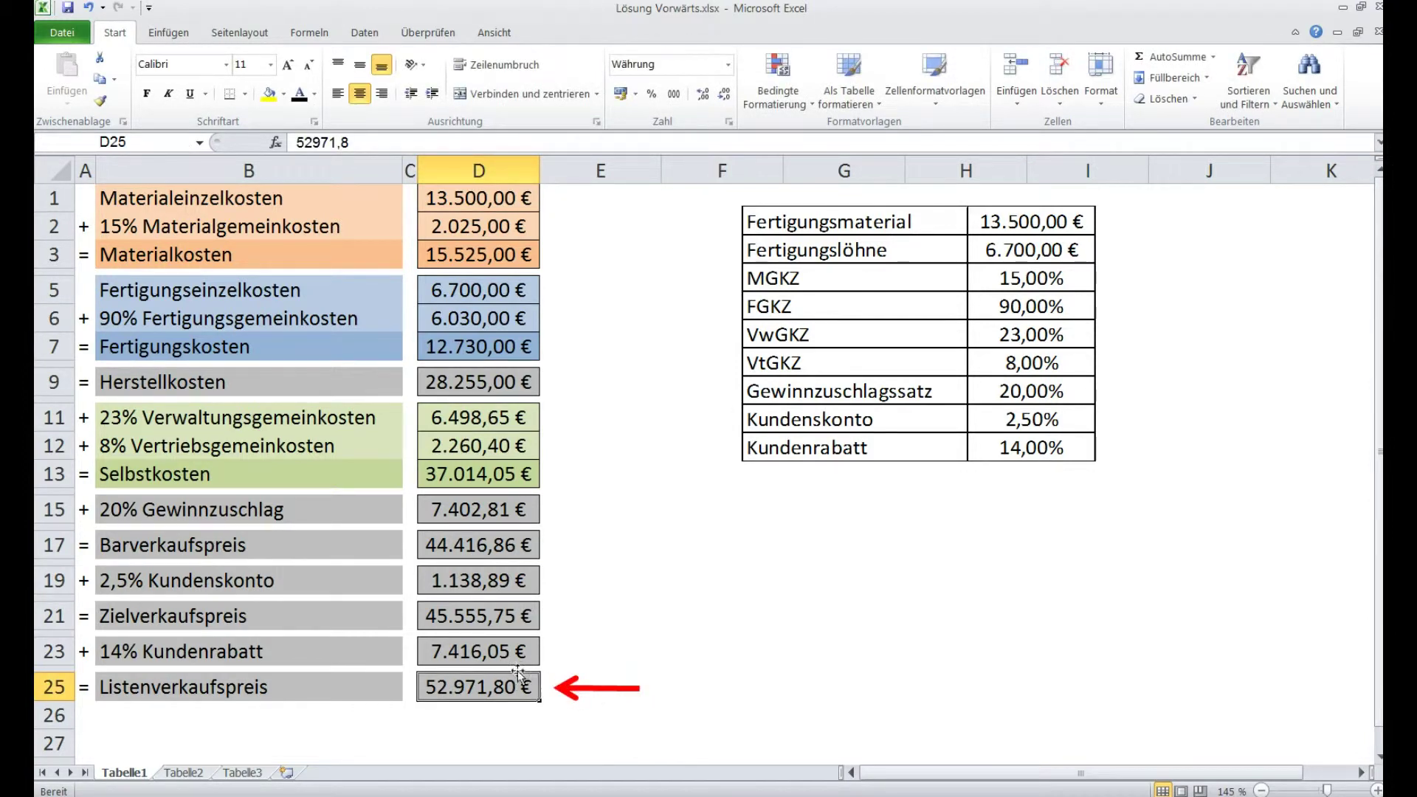
drag(519, 683, 509, 532)
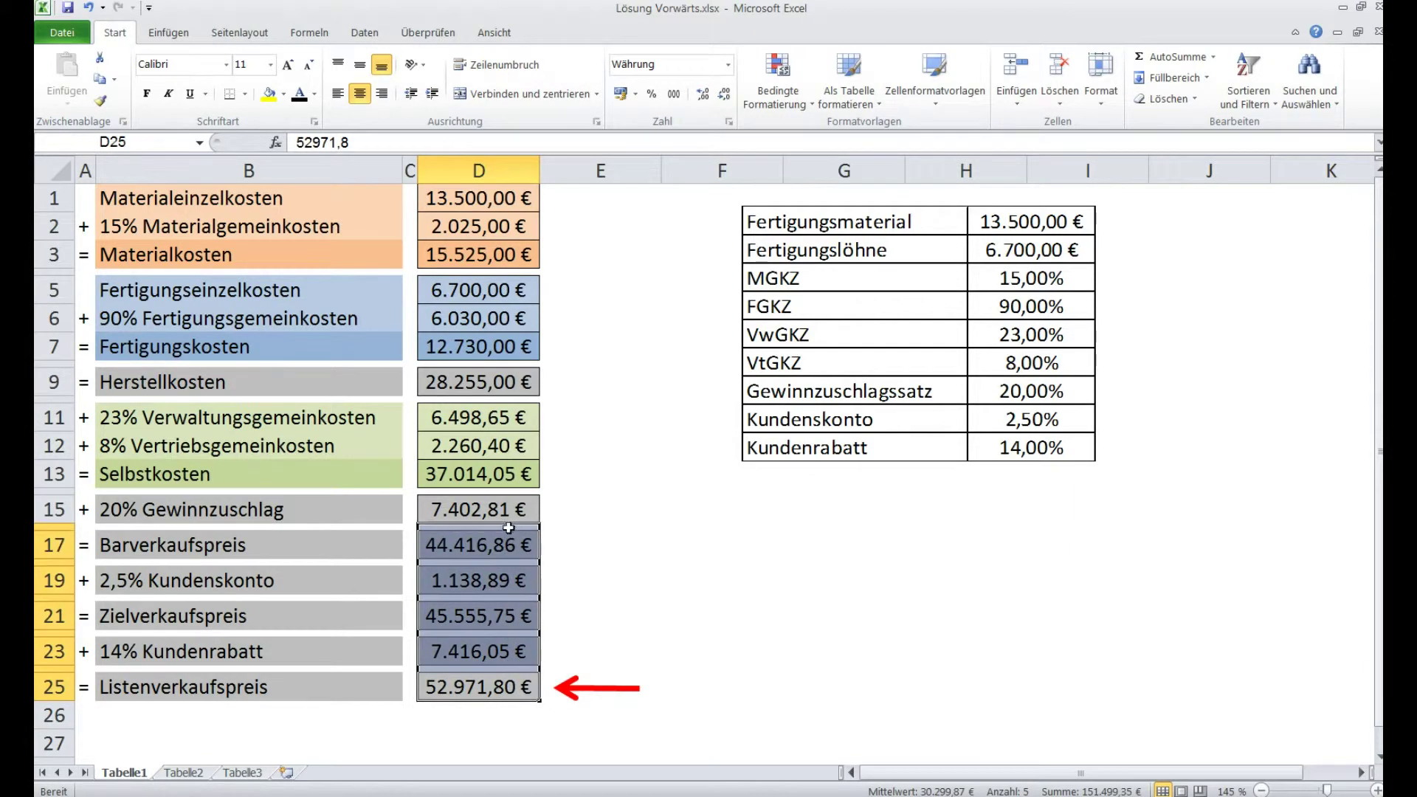
- Go through the percentage labels in B23, B19, B15, B12 and B11, and move the red arrow to Materialeinzelkosten and back to Listenverkaufspreis
click(301, 657)
click(300, 587)
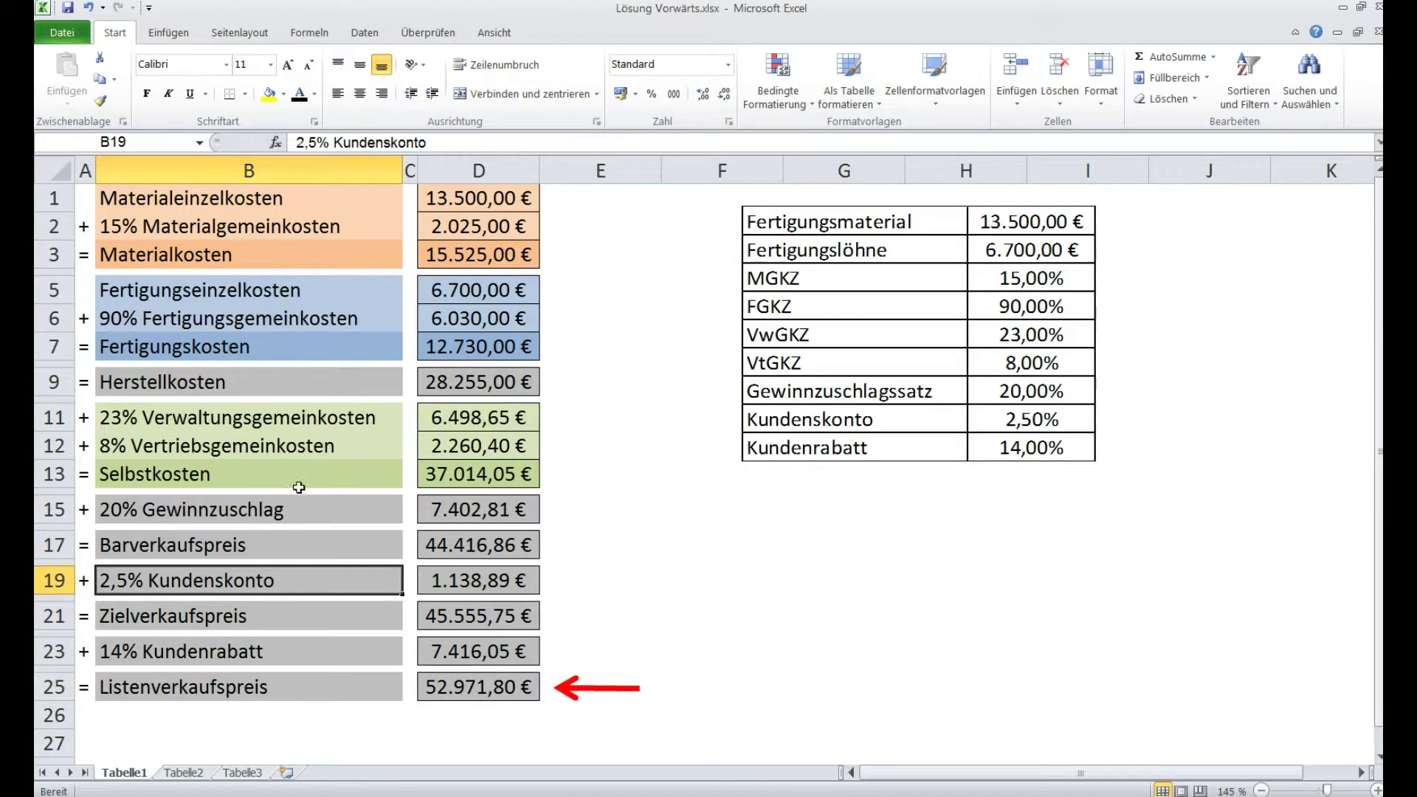
click(285, 508)
click(329, 452)
click(370, 422)
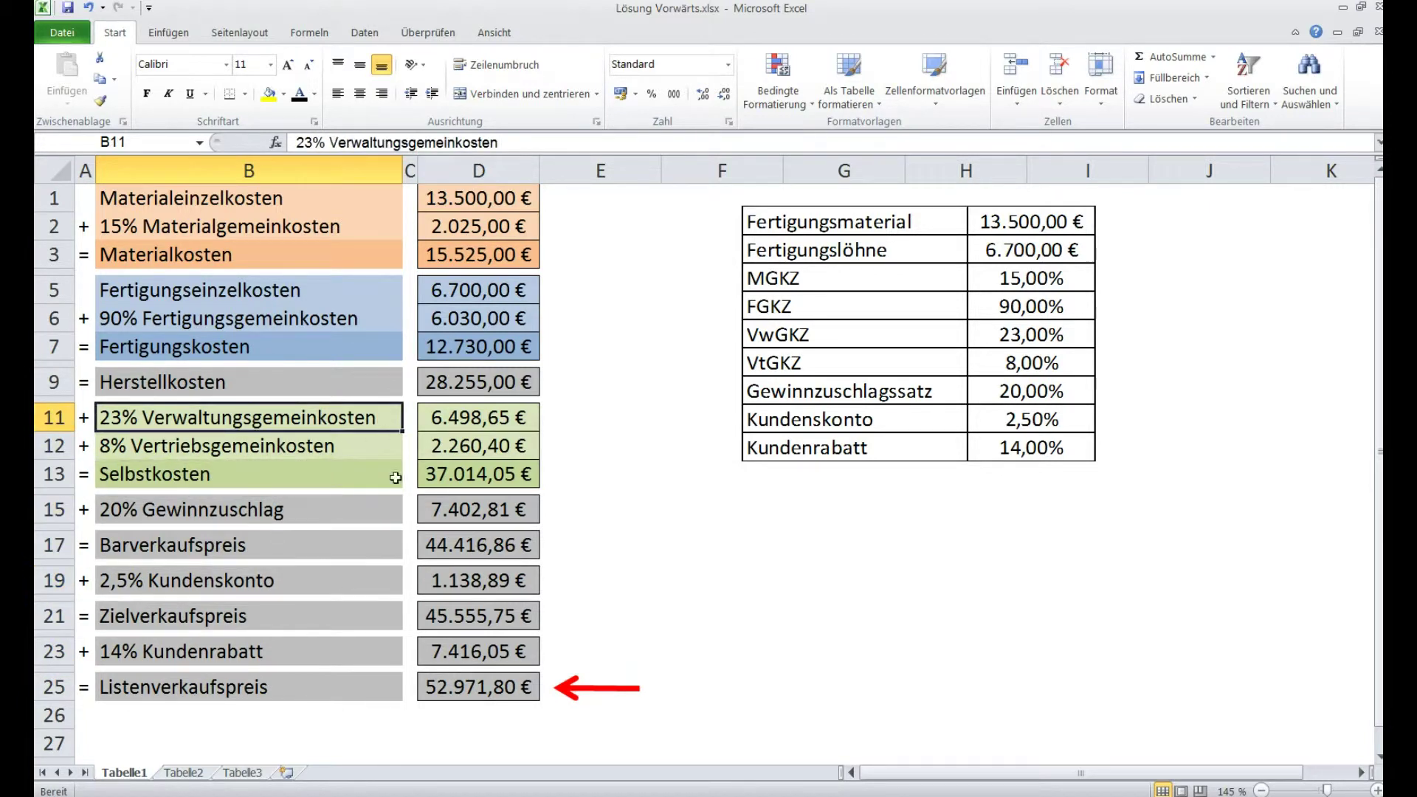
drag(566, 699, 561, 215)
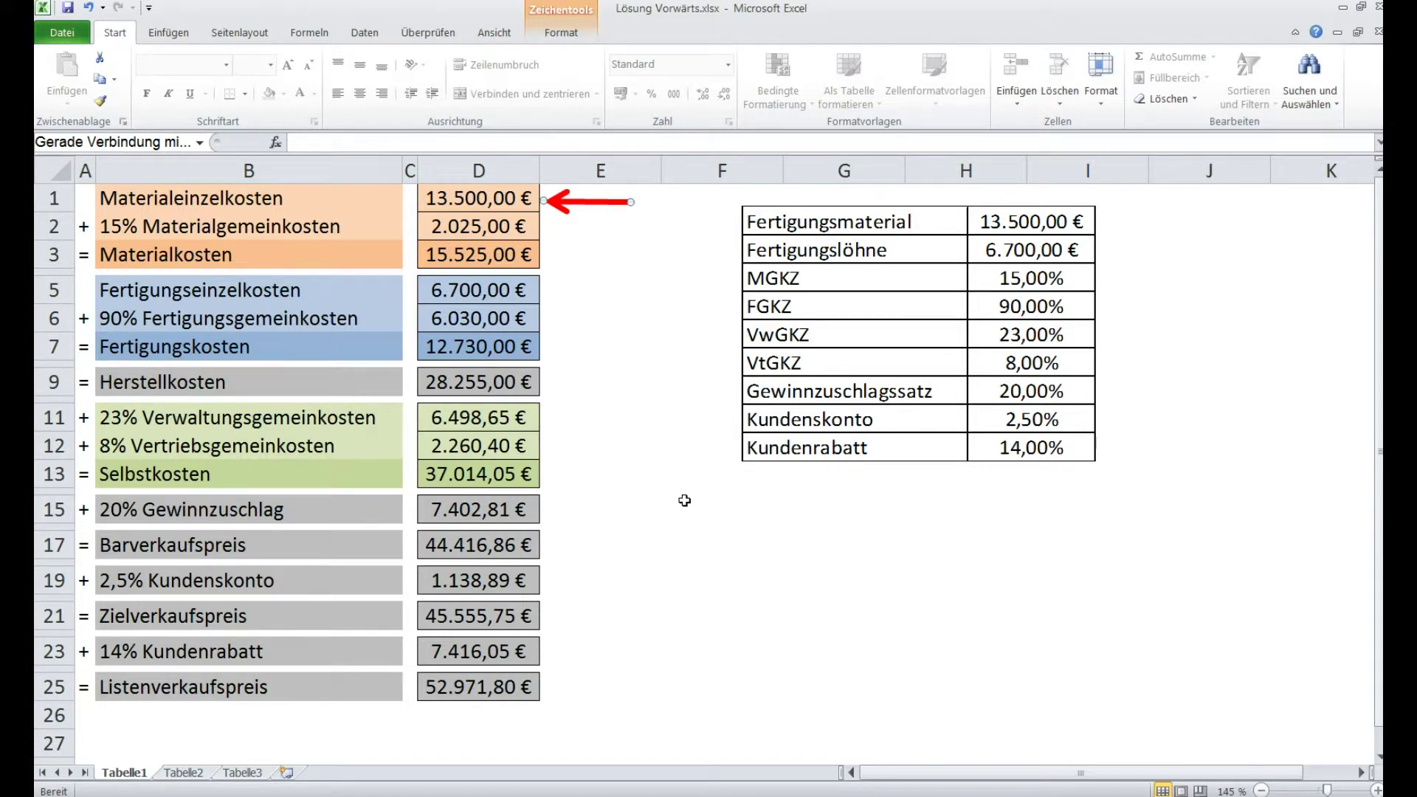
drag(599, 205, 616, 696)
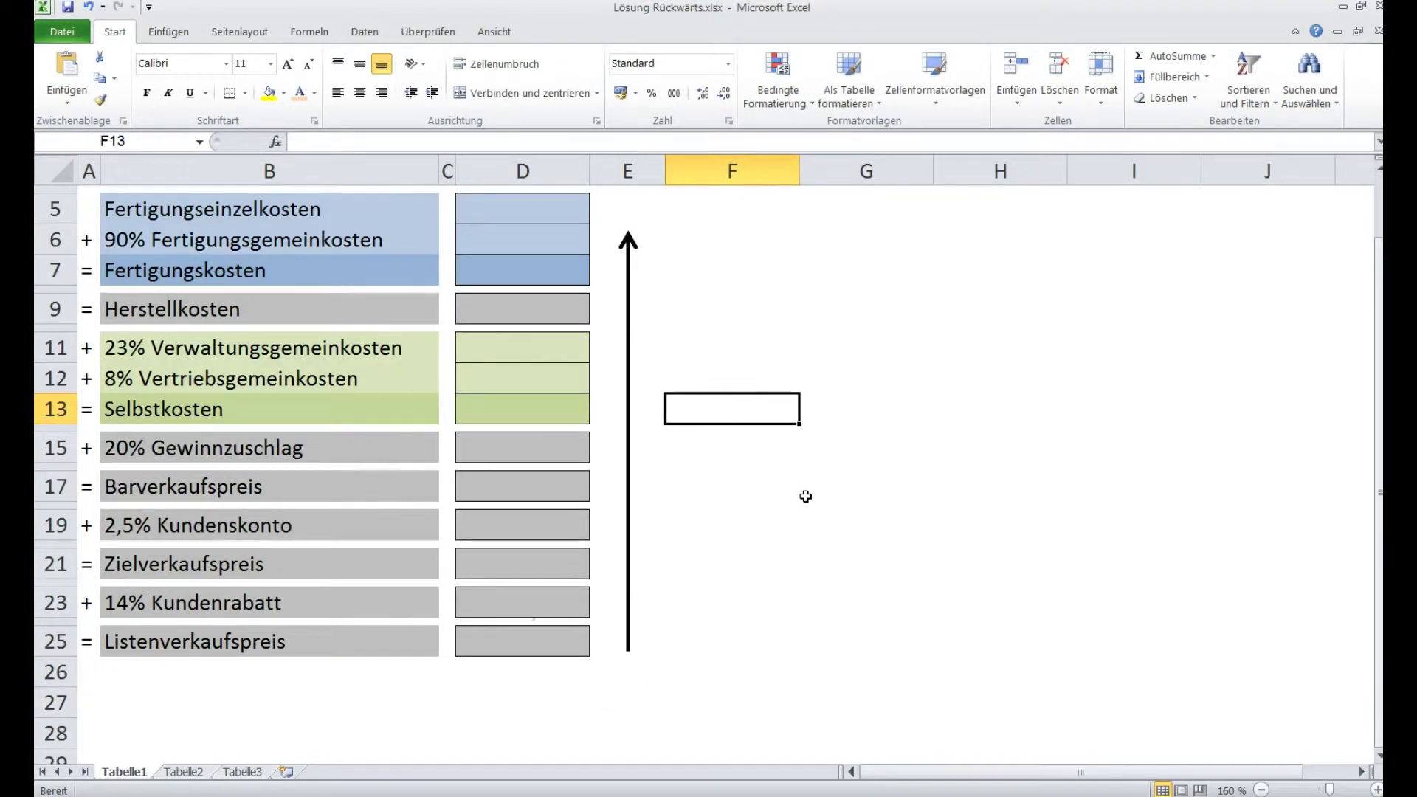
- In Lösung Rückwärts.xlsx, review the empty backward scheme, highlighting the black upward arrow and the labels from Listenverkaufspreis up to Herstellkosten
scroll(807, 491, up, 2)
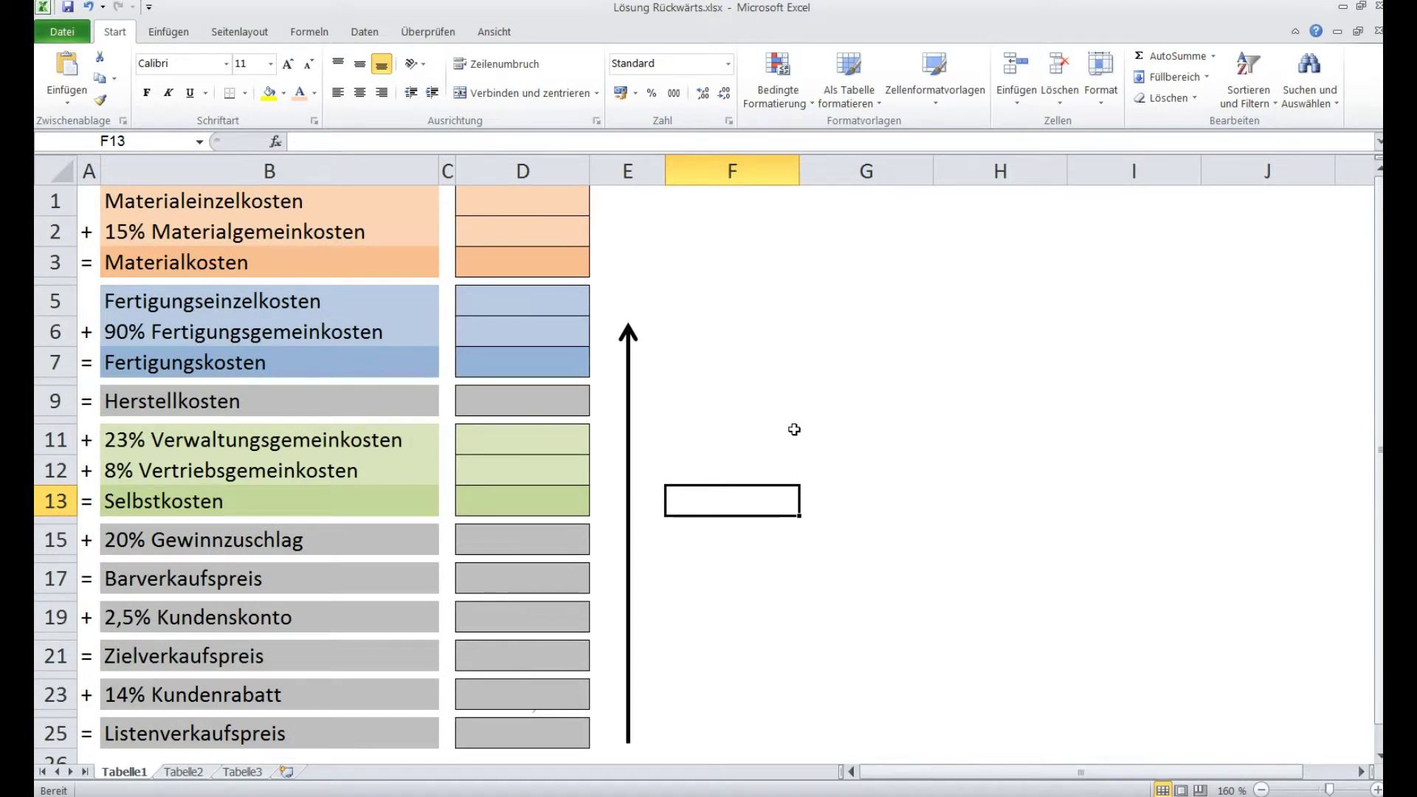
scroll(794, 429, down, 1)
click(630, 443)
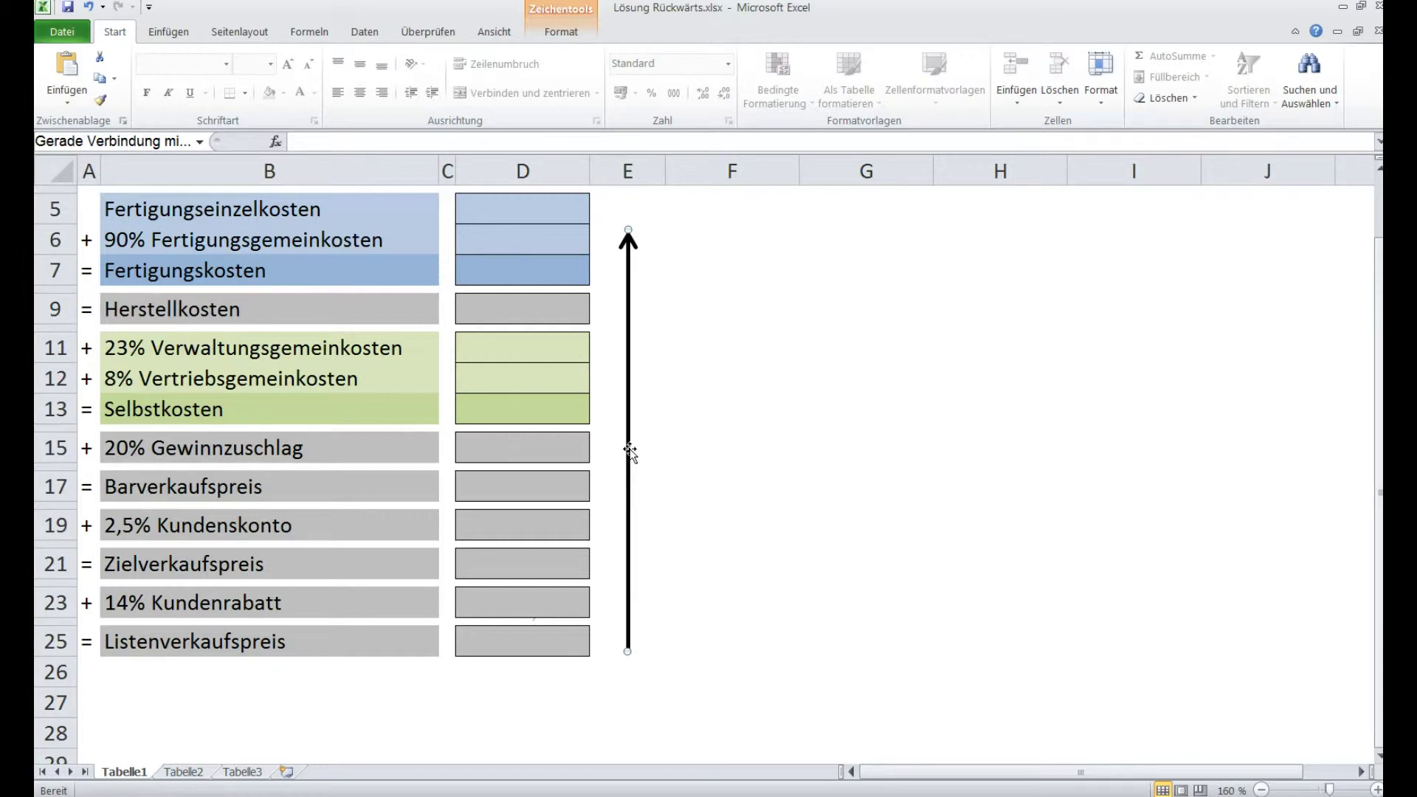
drag(383, 674, 364, 316)
click(629, 358)
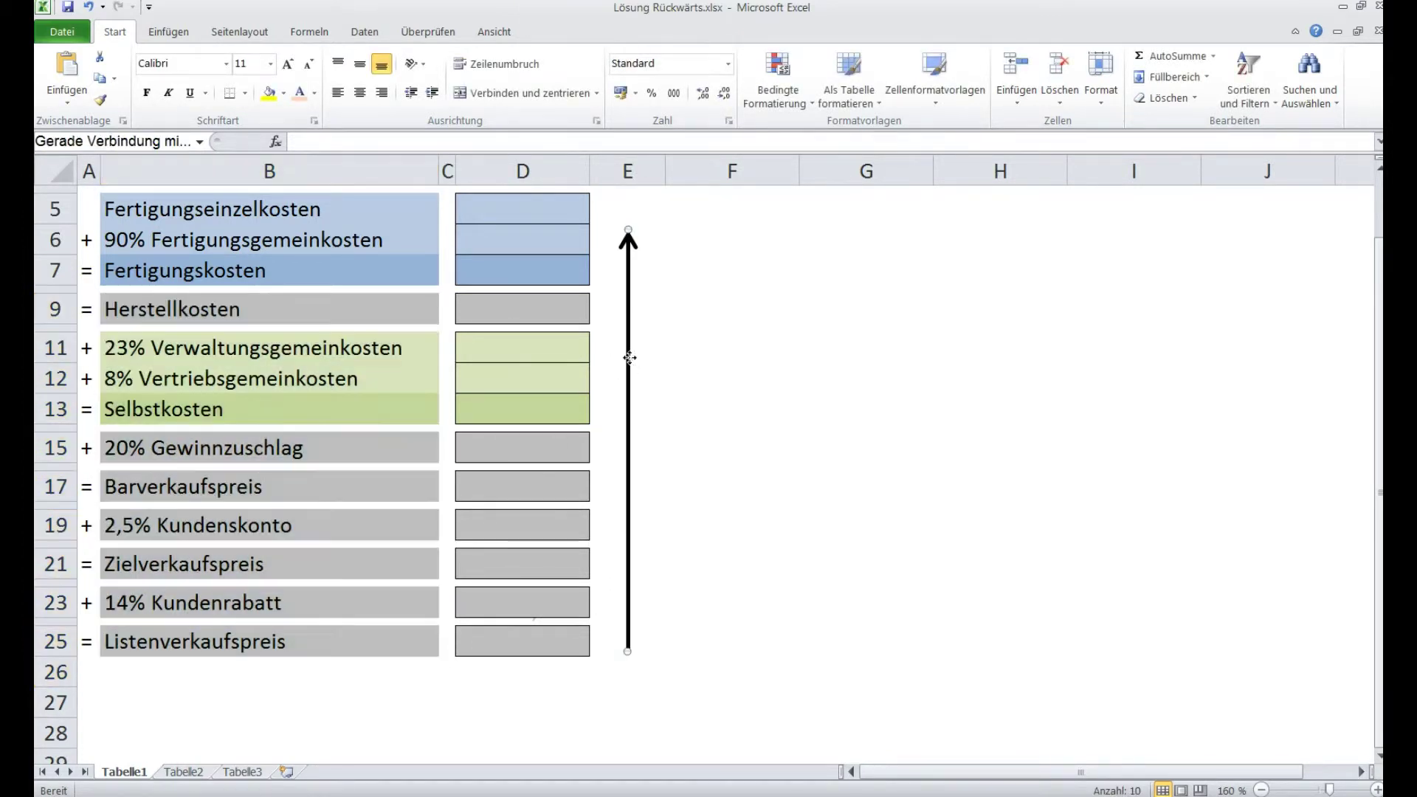
- Undo the last changes to bring back 51.000,00 € in D25 and the red arrow, and point the arrow at Zielverkaufspreis and back at Listenverkaufspreis
click(573, 646)
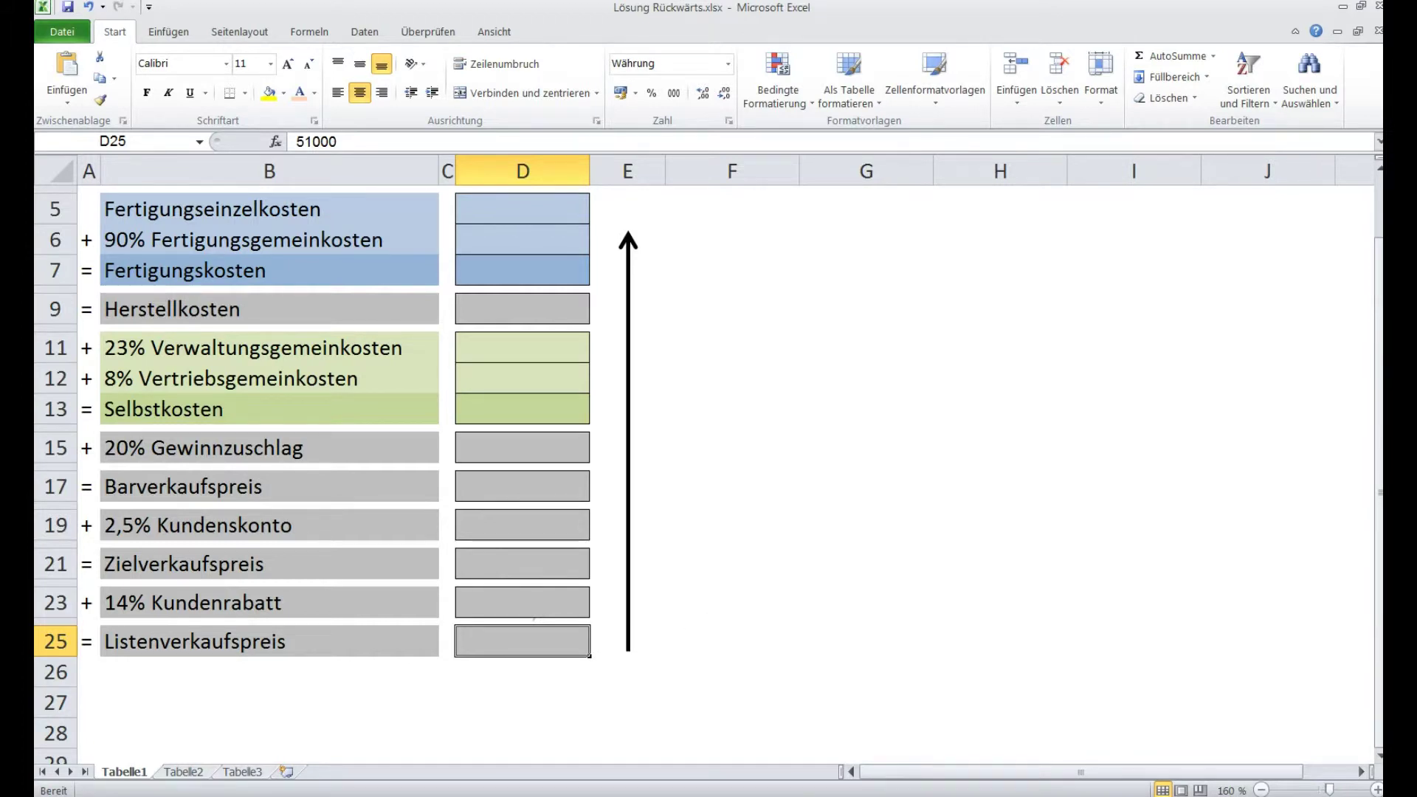
key(ctrl+z)
key(ctrl+z)
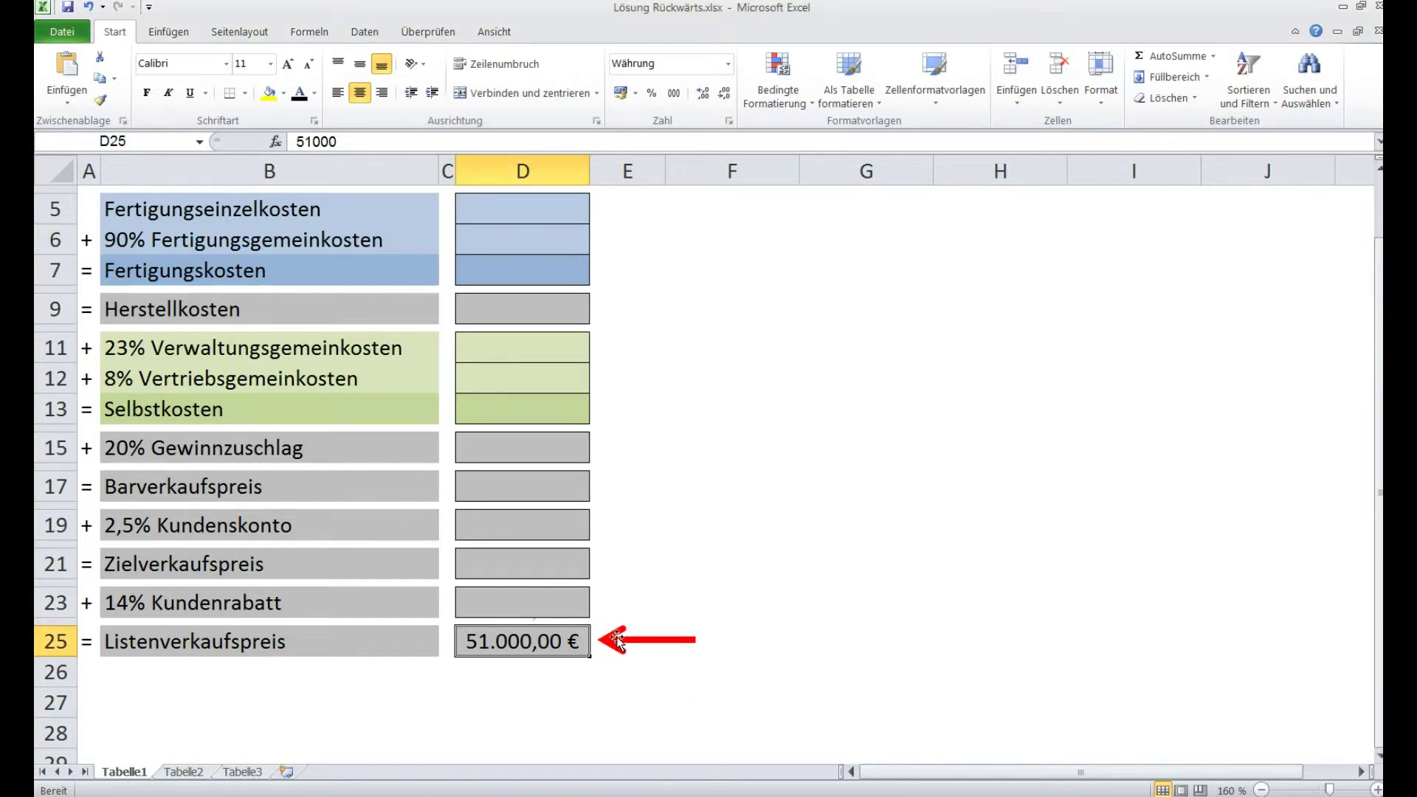
drag(617, 640, 624, 567)
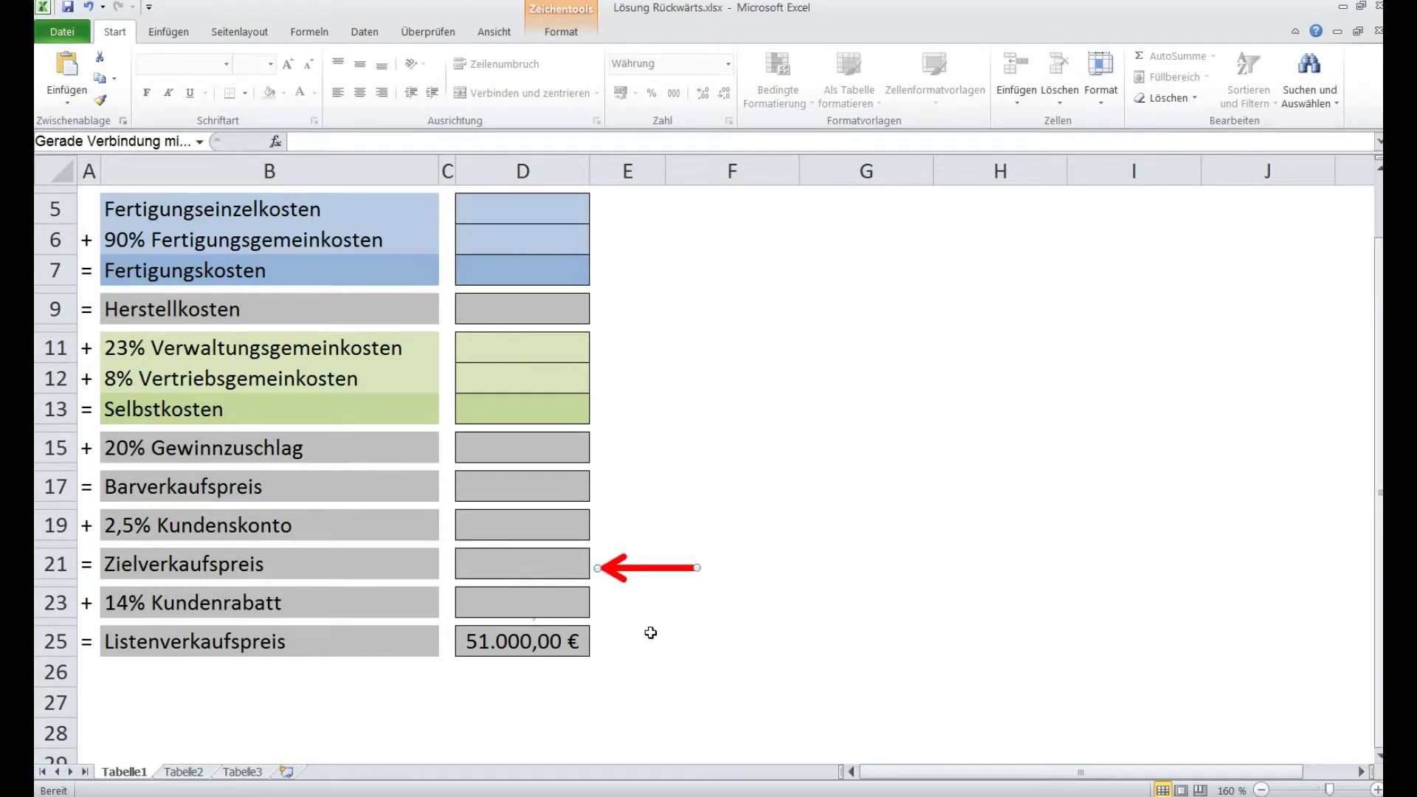
drag(622, 578, 617, 652)
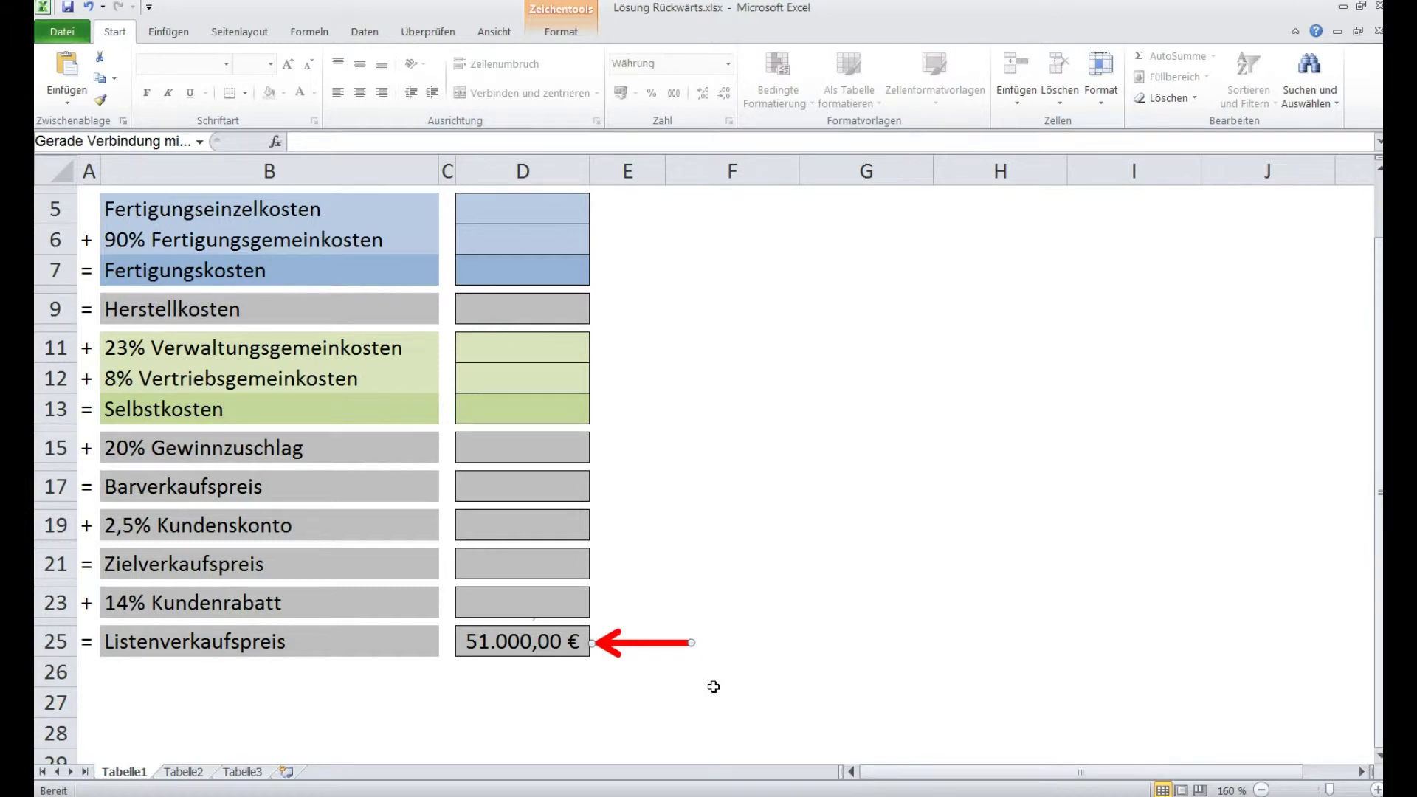
- Highlight B25 up to B17, point the red arrow at 14% Kundenrabatt and fill D23 with 7.140,00 €
click(379, 636)
drag(379, 636, 383, 497)
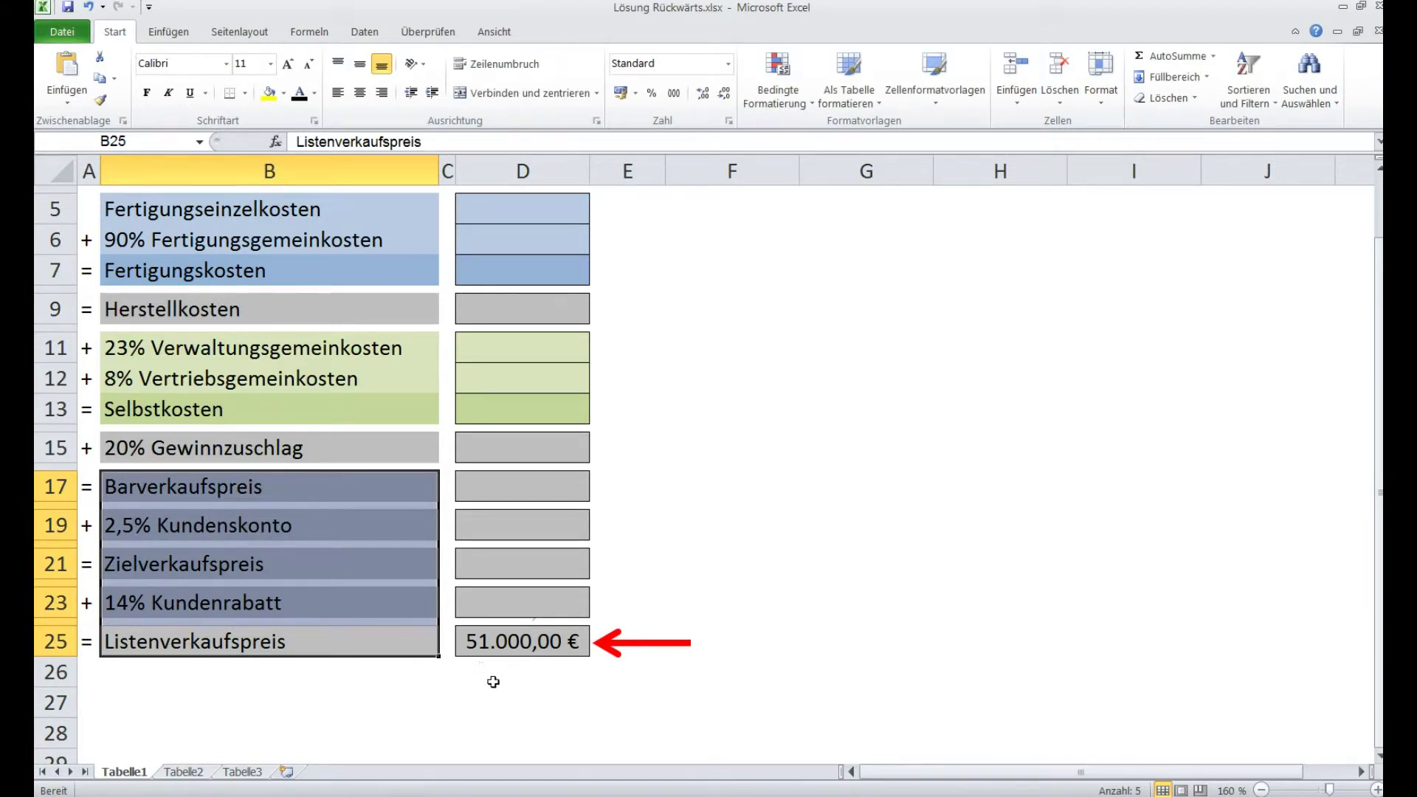
click(611, 647)
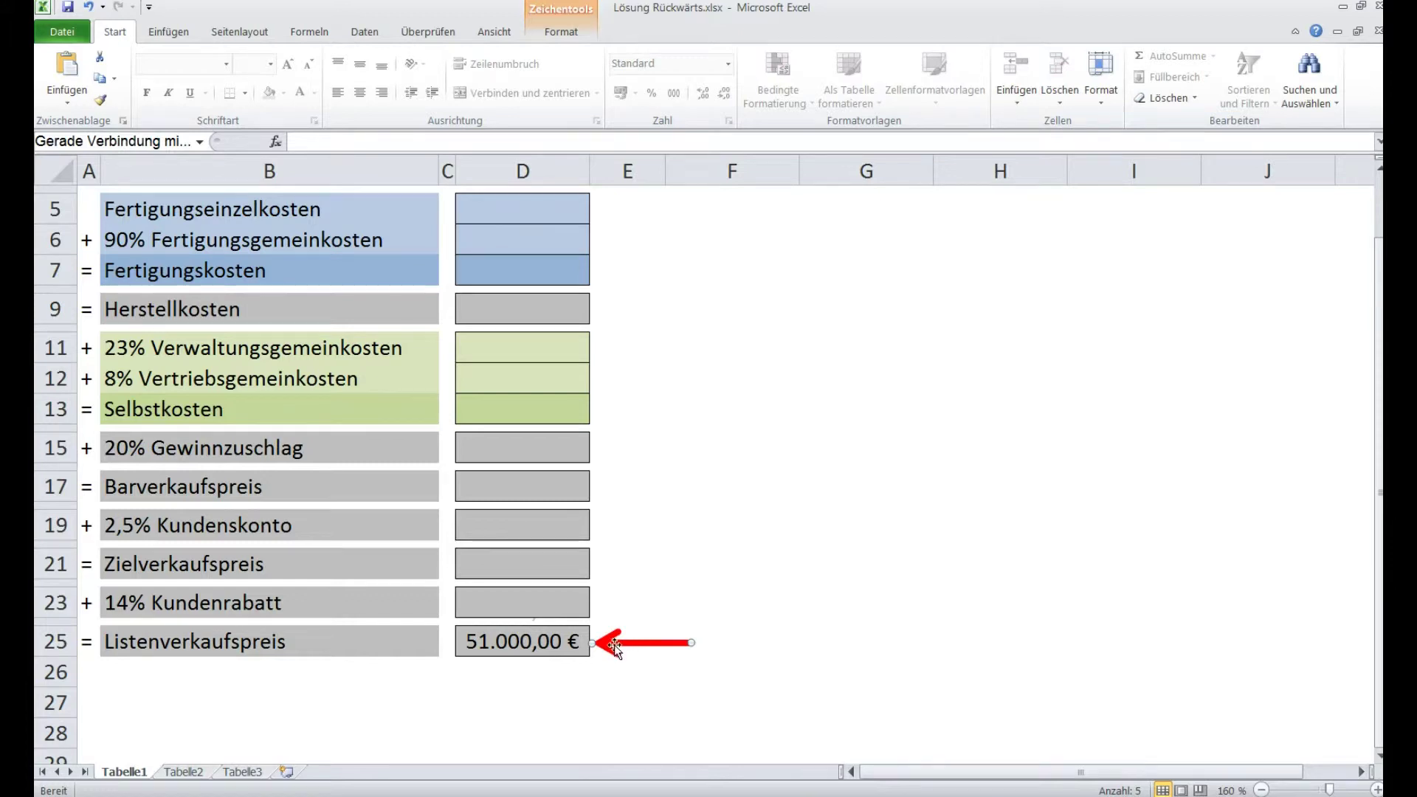
drag(613, 648, 618, 609)
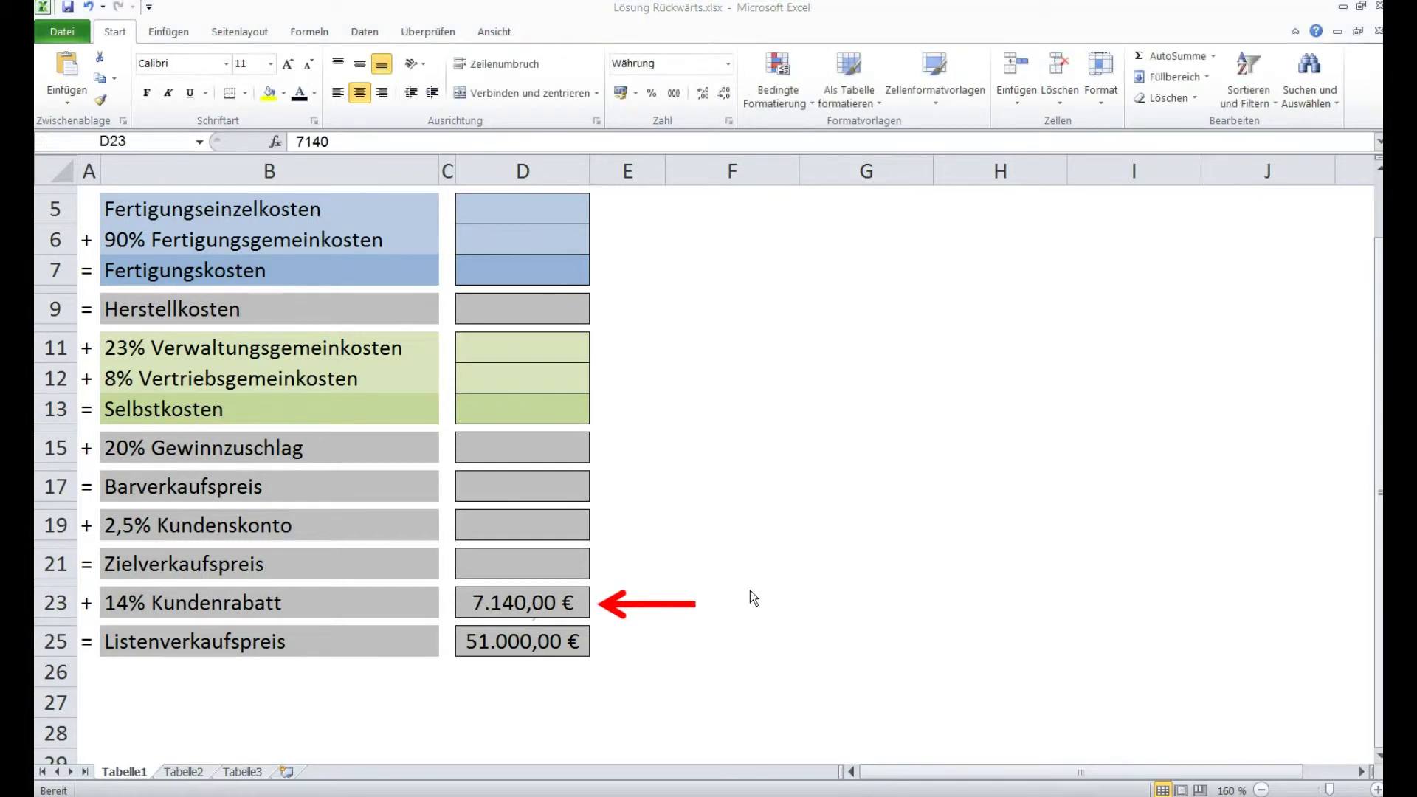
- Move the red arrow between Zielverkaufspreis and Listenverkaufspreis, ending at Zielverkaufspreis, and fill D21 with 43.860,00 €
click(624, 604)
drag(622, 599, 627, 560)
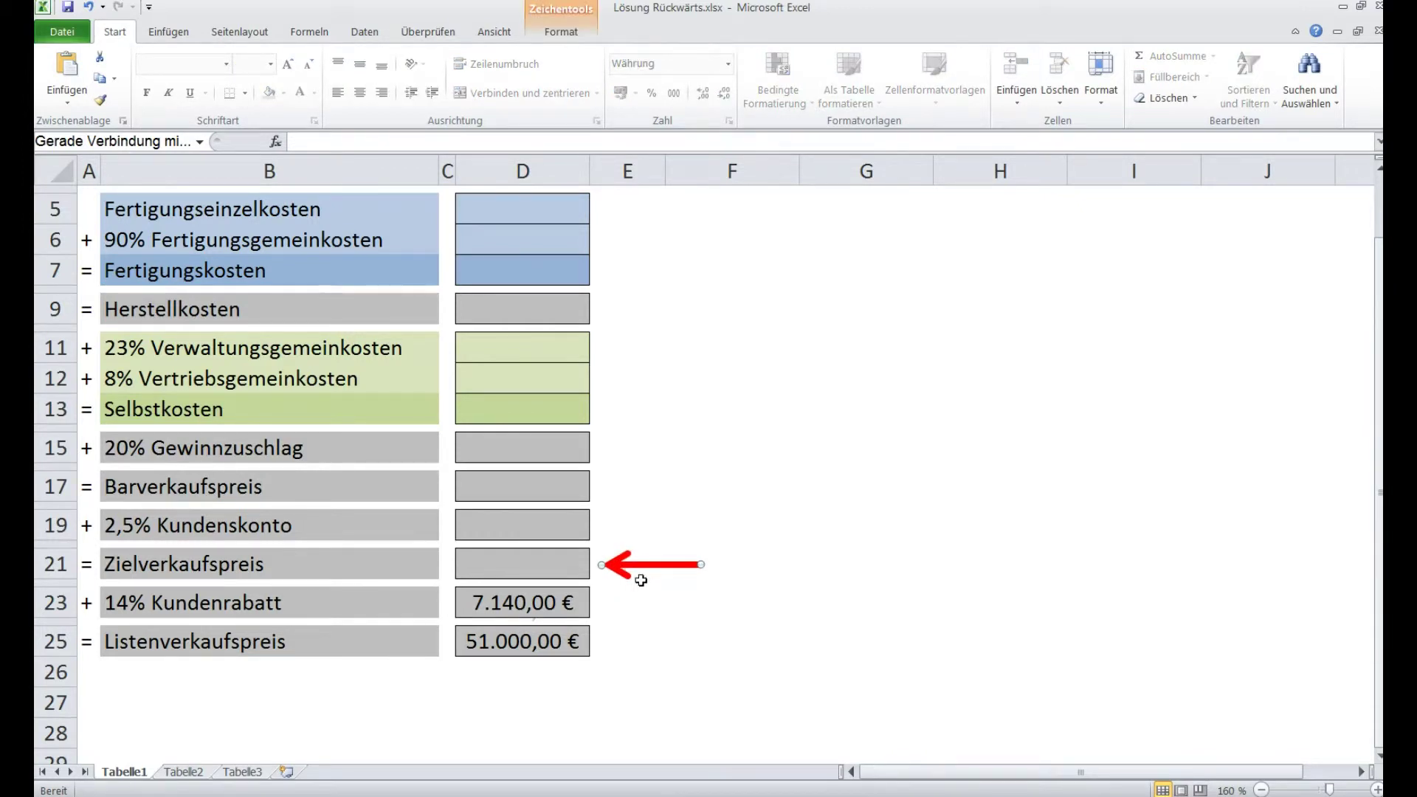
drag(624, 569, 622, 642)
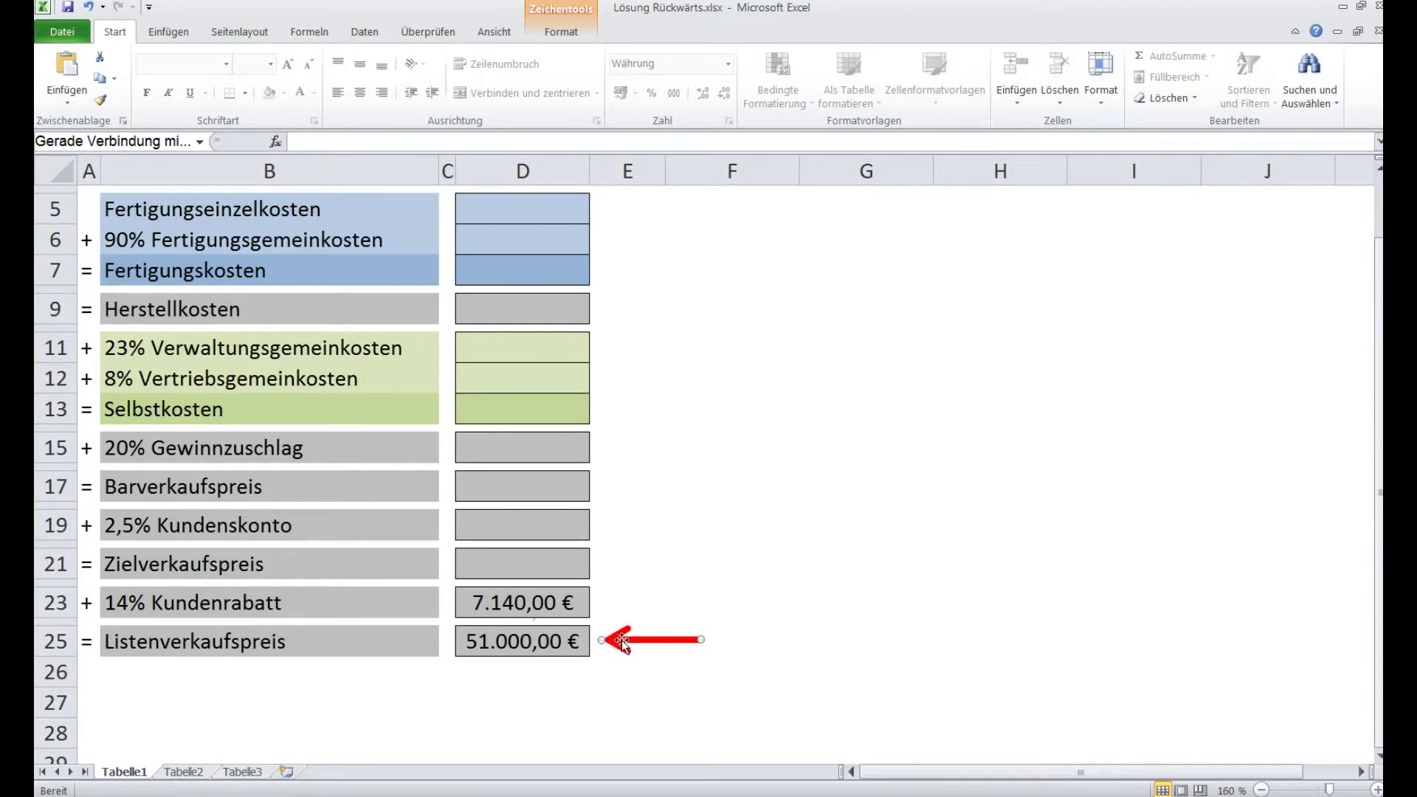
drag(622, 642, 630, 572)
click(589, 571)
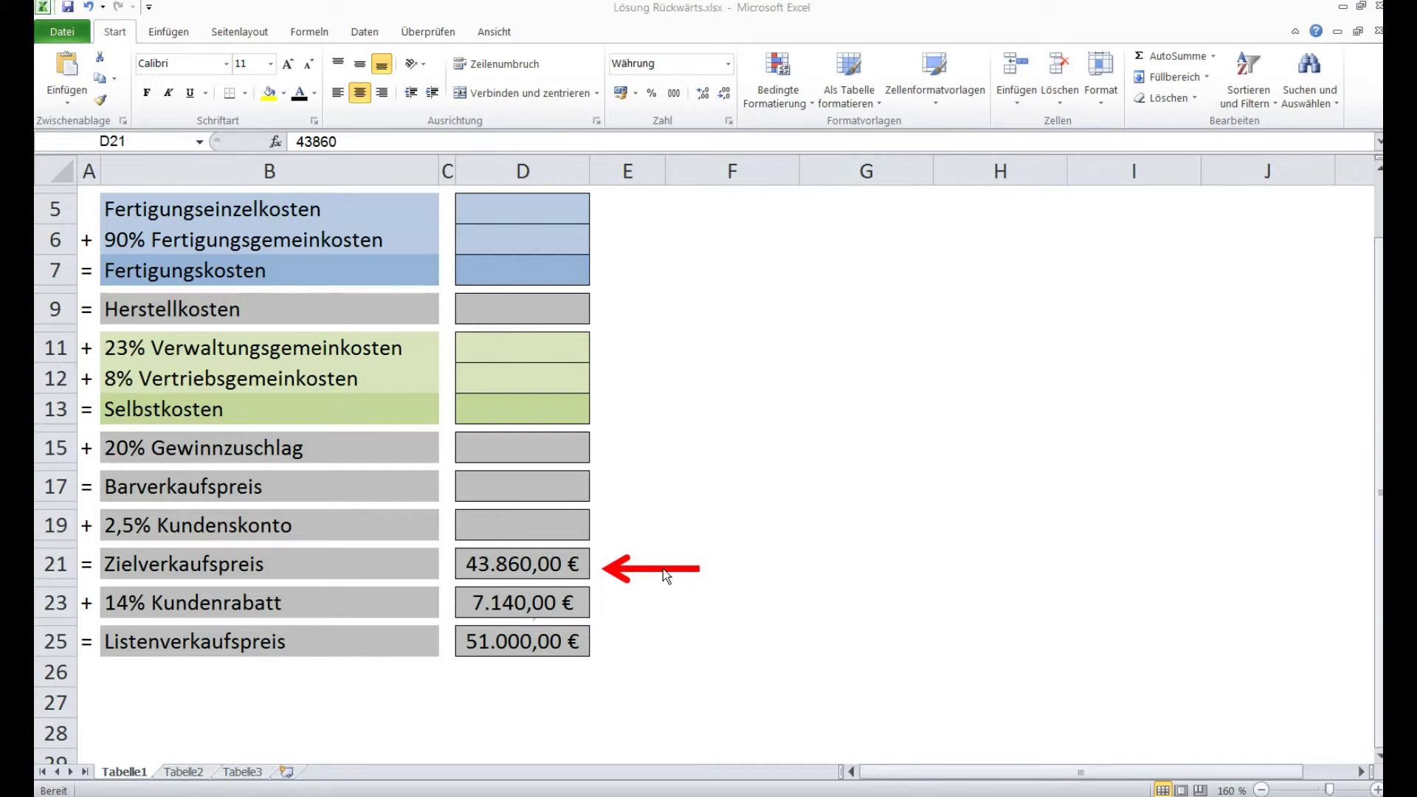
- Move the red arrow up through Kundenskonto to Barverkaufspreis, filling D19 with 1.096,50 € and D17 with 42.763,50 €
drag(663, 568, 653, 527)
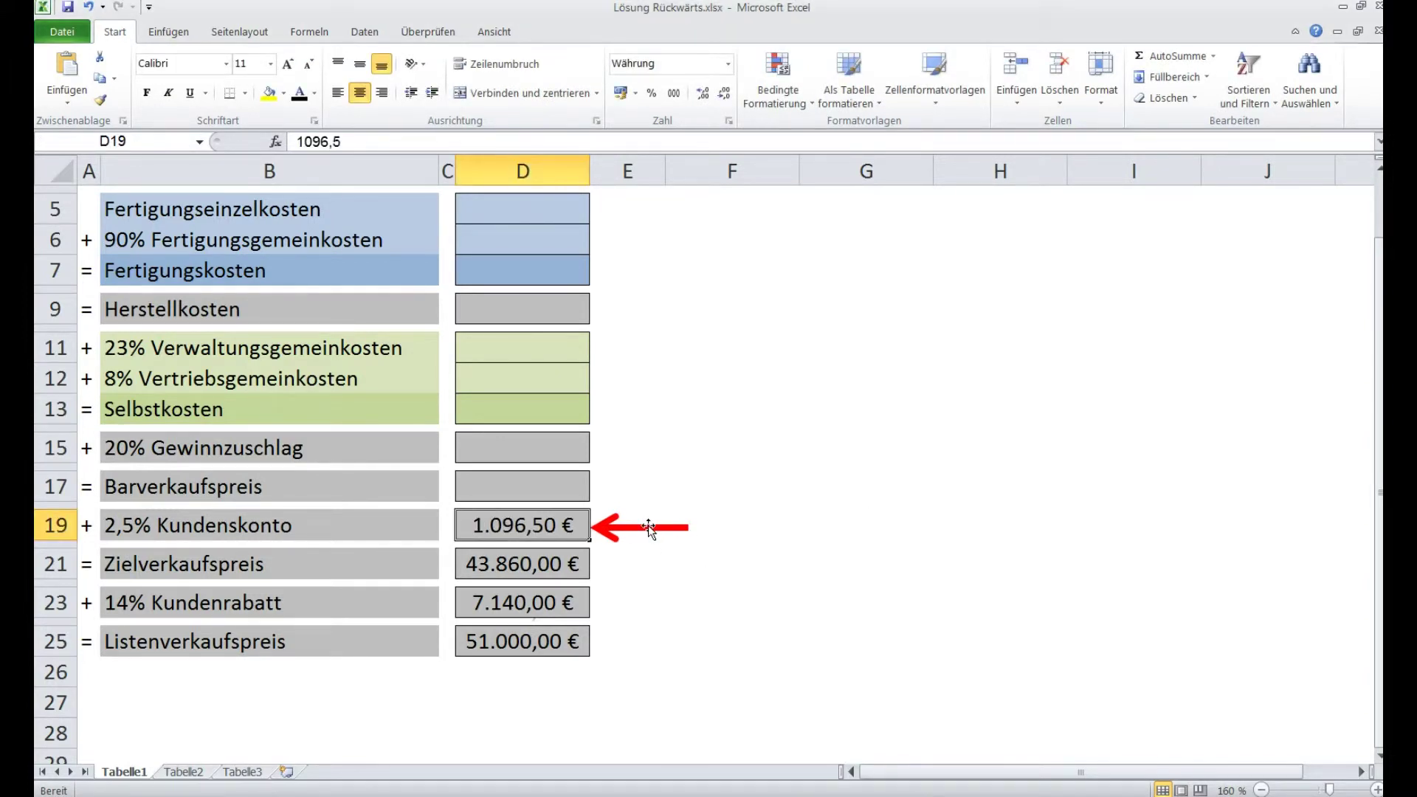
drag(648, 528, 661, 489)
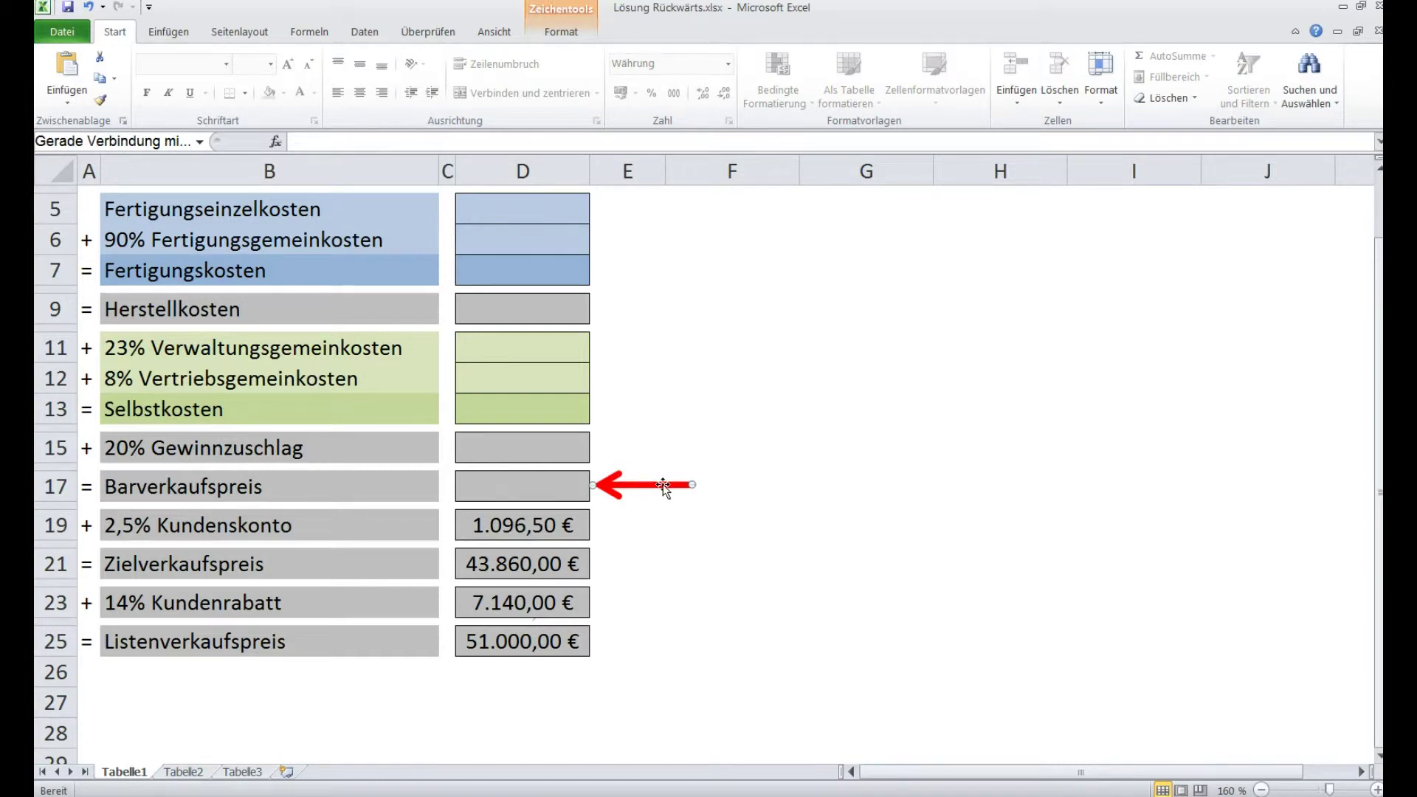
mouse_move(663, 484)
mouse_down()
mouse_move(665, 565)
mouse_move(661, 485)
mouse_up()
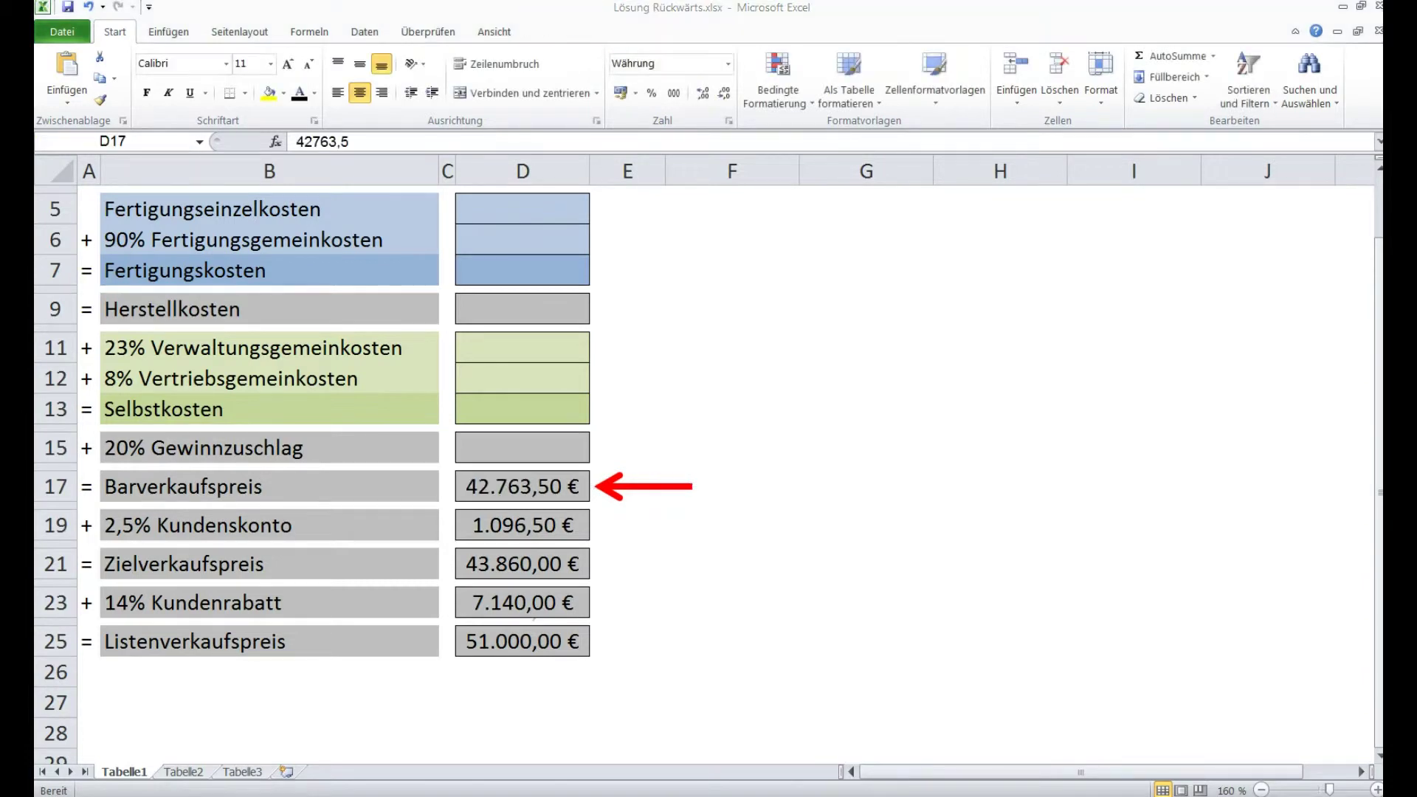
- Point the red arrow at Selbstkosten, at 20% Gewinnzuschlag and back at Barverkaufspreis
drag(655, 487, 656, 410)
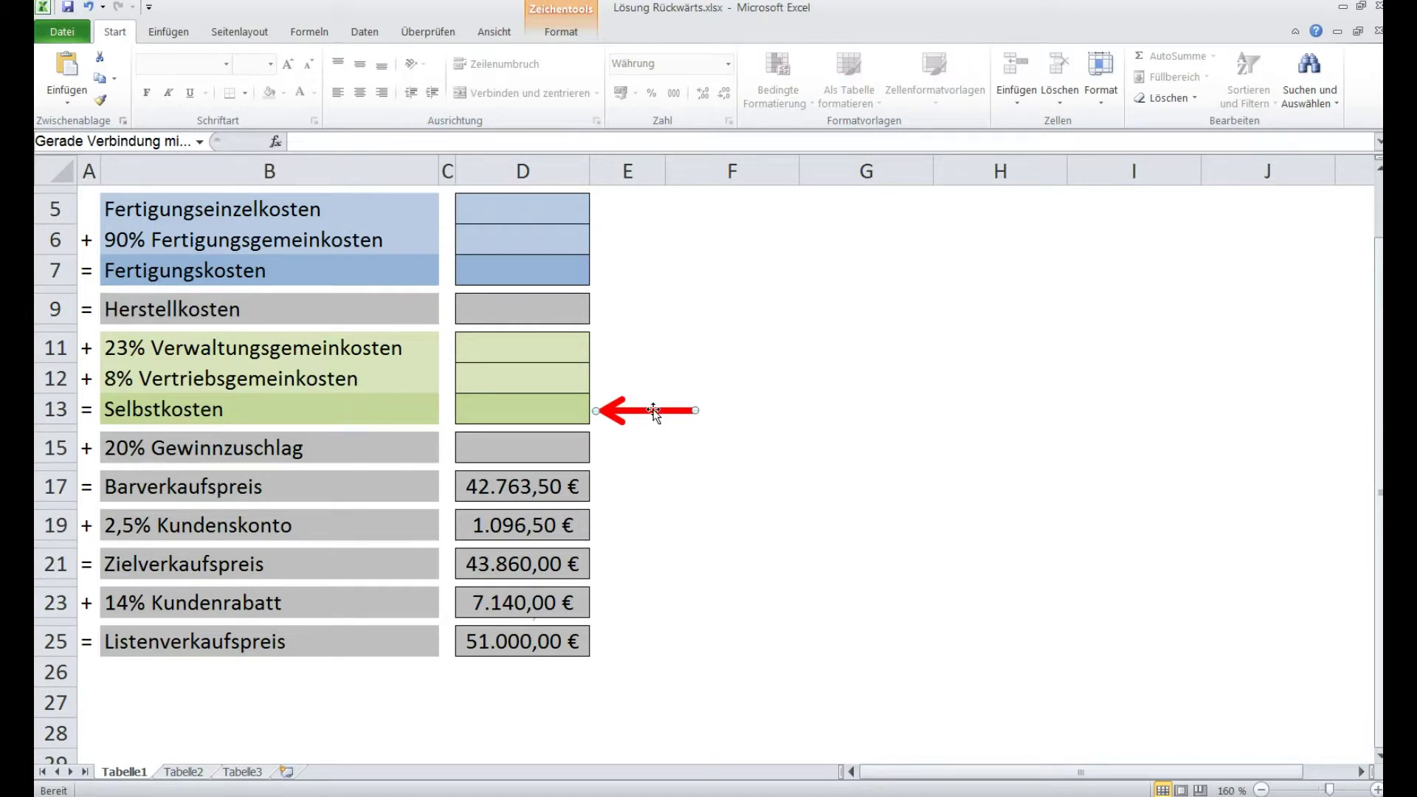
drag(654, 412, 665, 452)
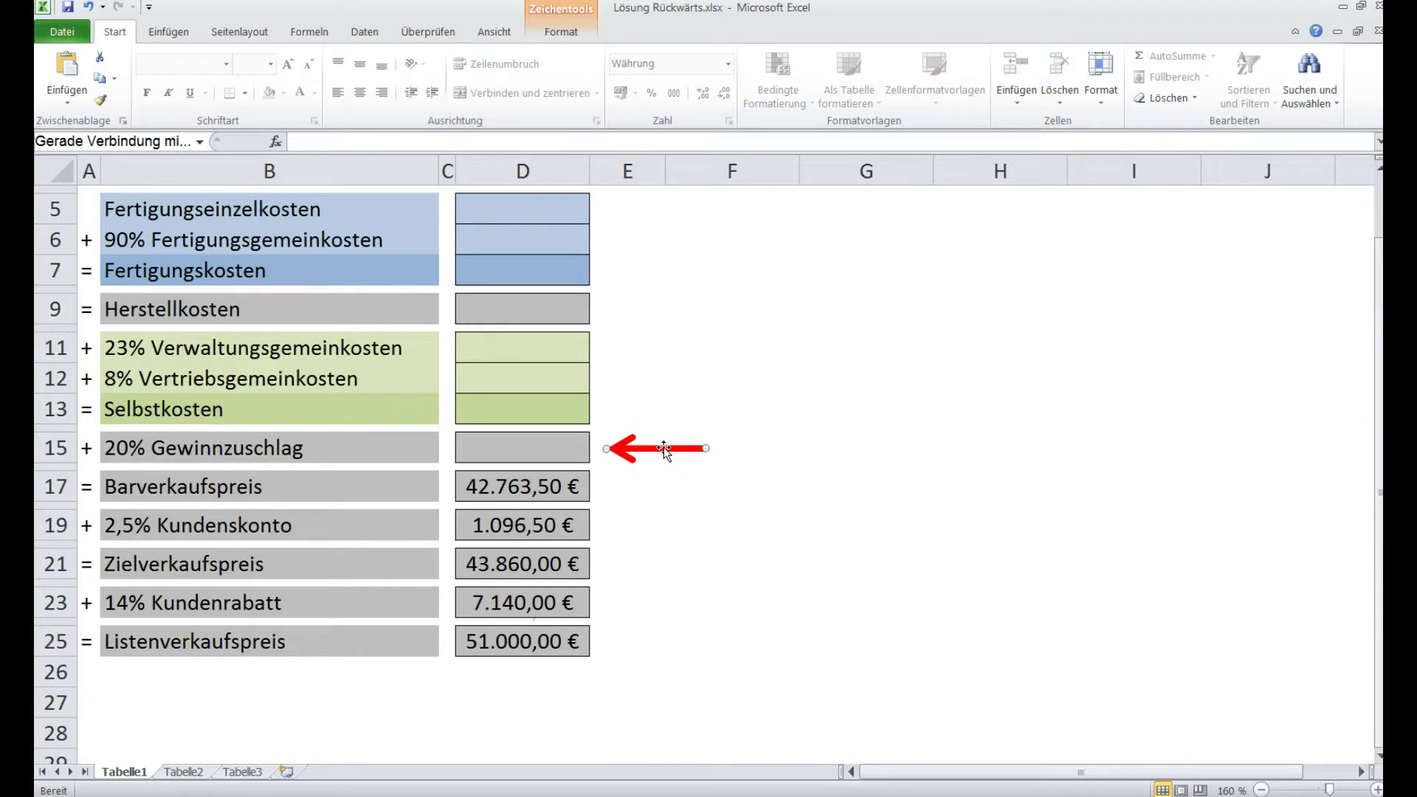
drag(665, 452, 654, 490)
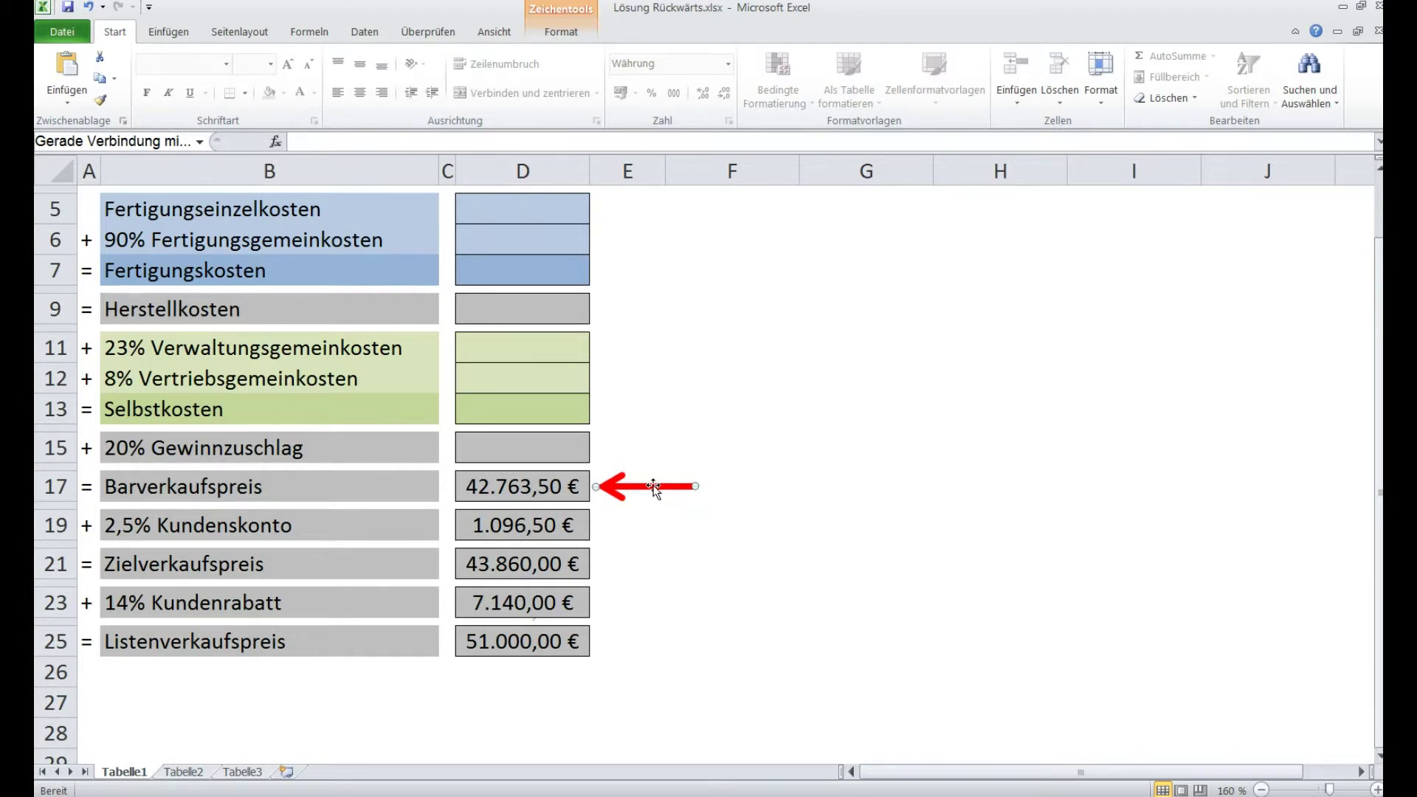
mouse_move(655, 490)
mouse_down()
mouse_move(655, 410)
mouse_move(651, 493)
mouse_up()
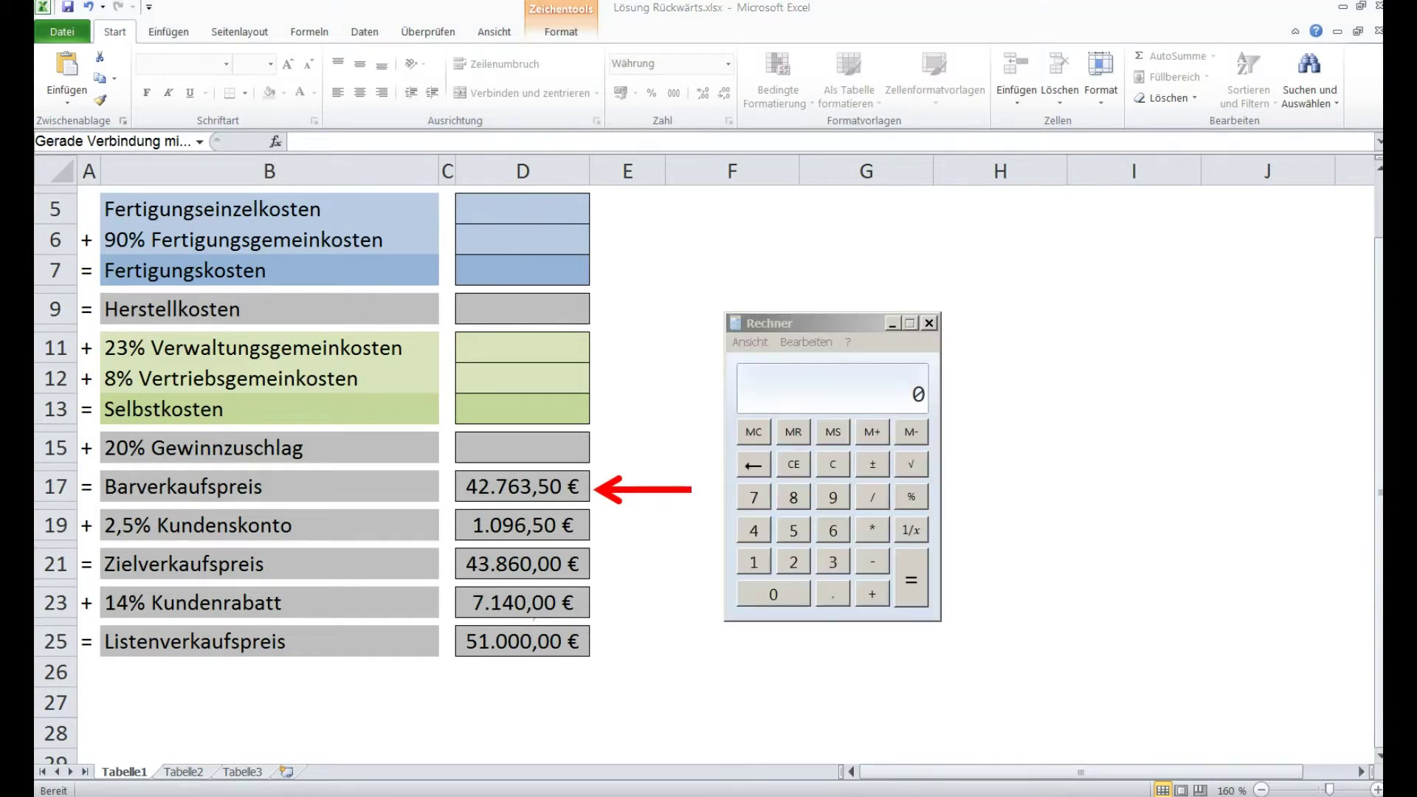
- In the Rechner calculator, divide the Barverkaufspreis of 42763,5 by 120
click(760, 533)
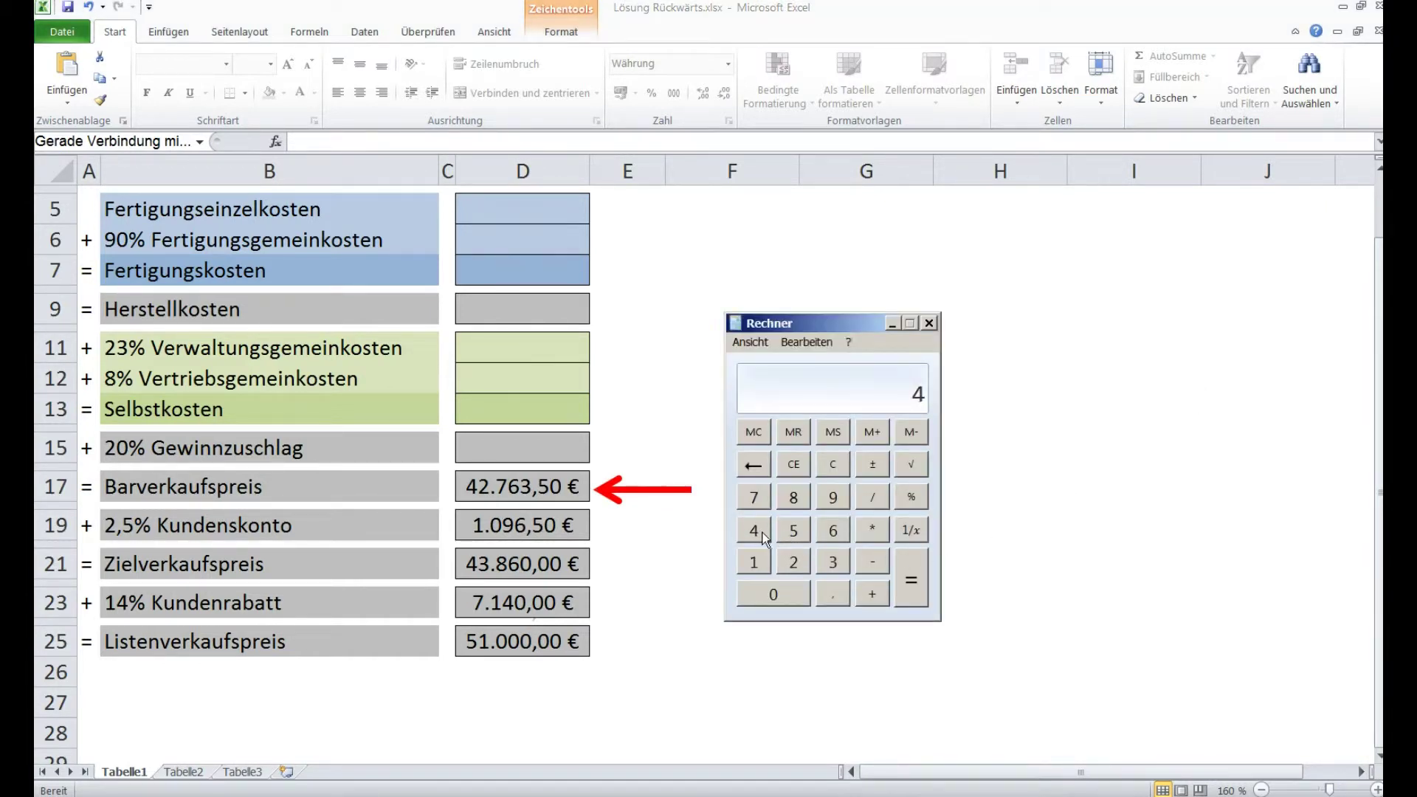
click(790, 551)
click(766, 502)
click(832, 531)
click(834, 563)
click(836, 595)
click(797, 531)
click(868, 500)
click(754, 562)
click(787, 564)
click(798, 595)
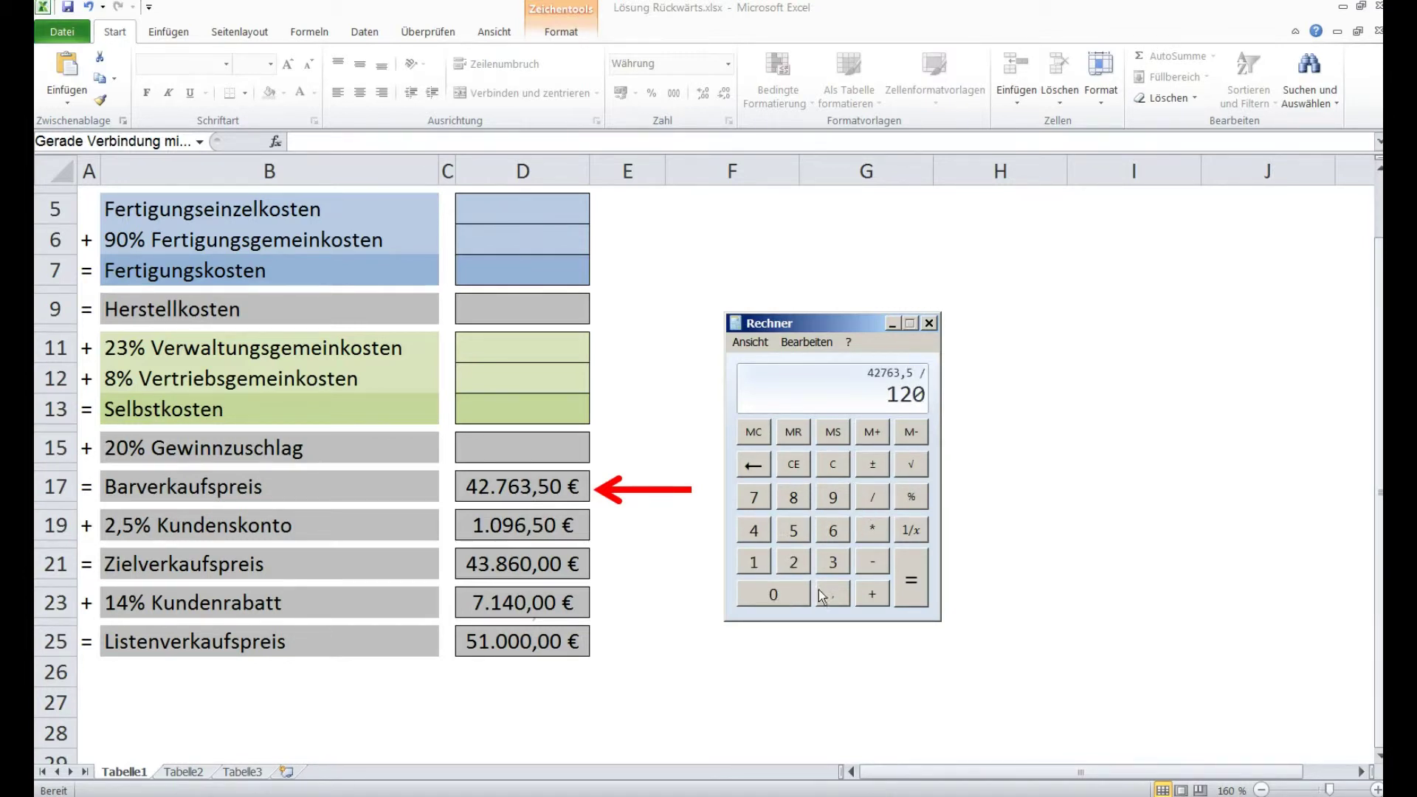
click(902, 583)
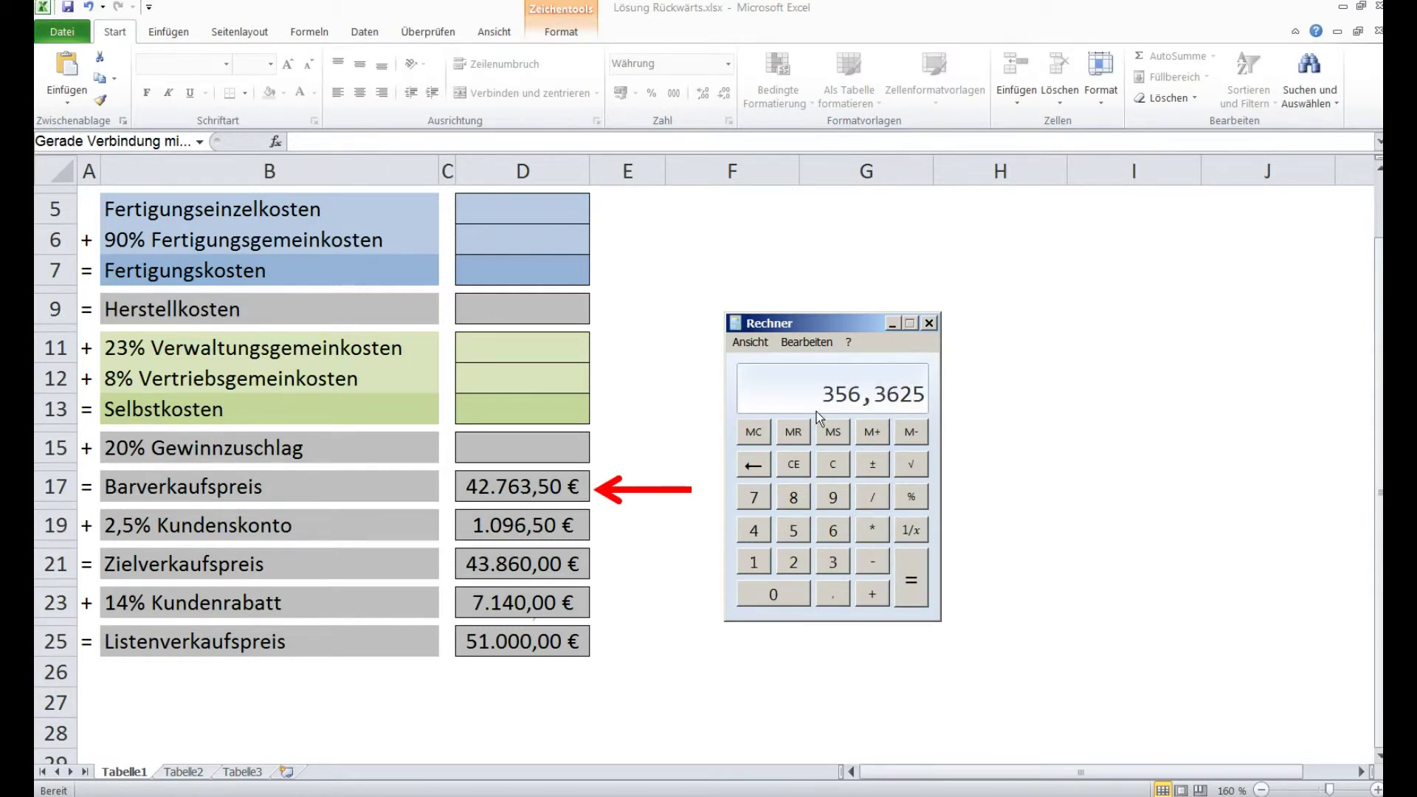
- Return briefly to the Excel sheet, then multiply the calculator's one-percent value by 20 to get the Gewinnzuschlag
key(alt+Tab)
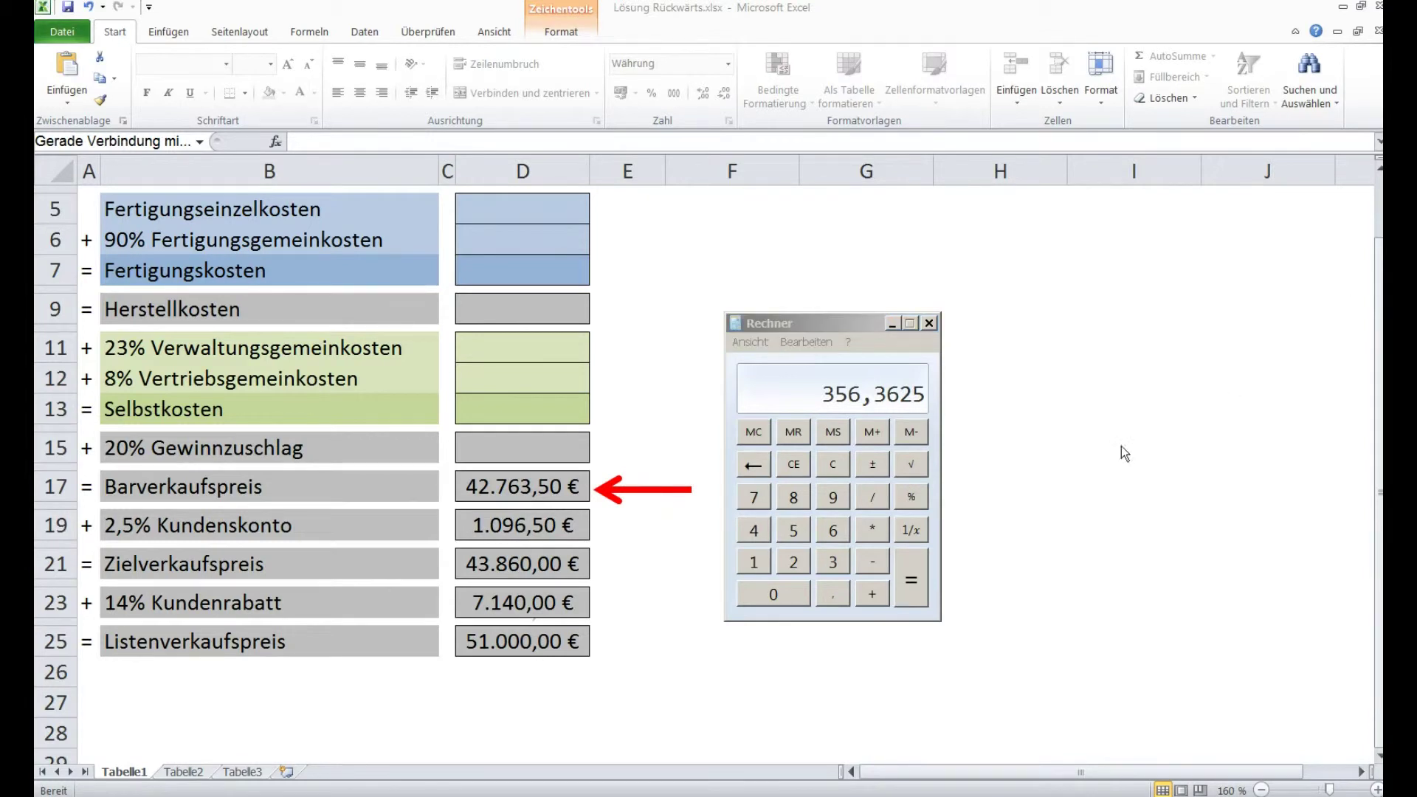
click(648, 490)
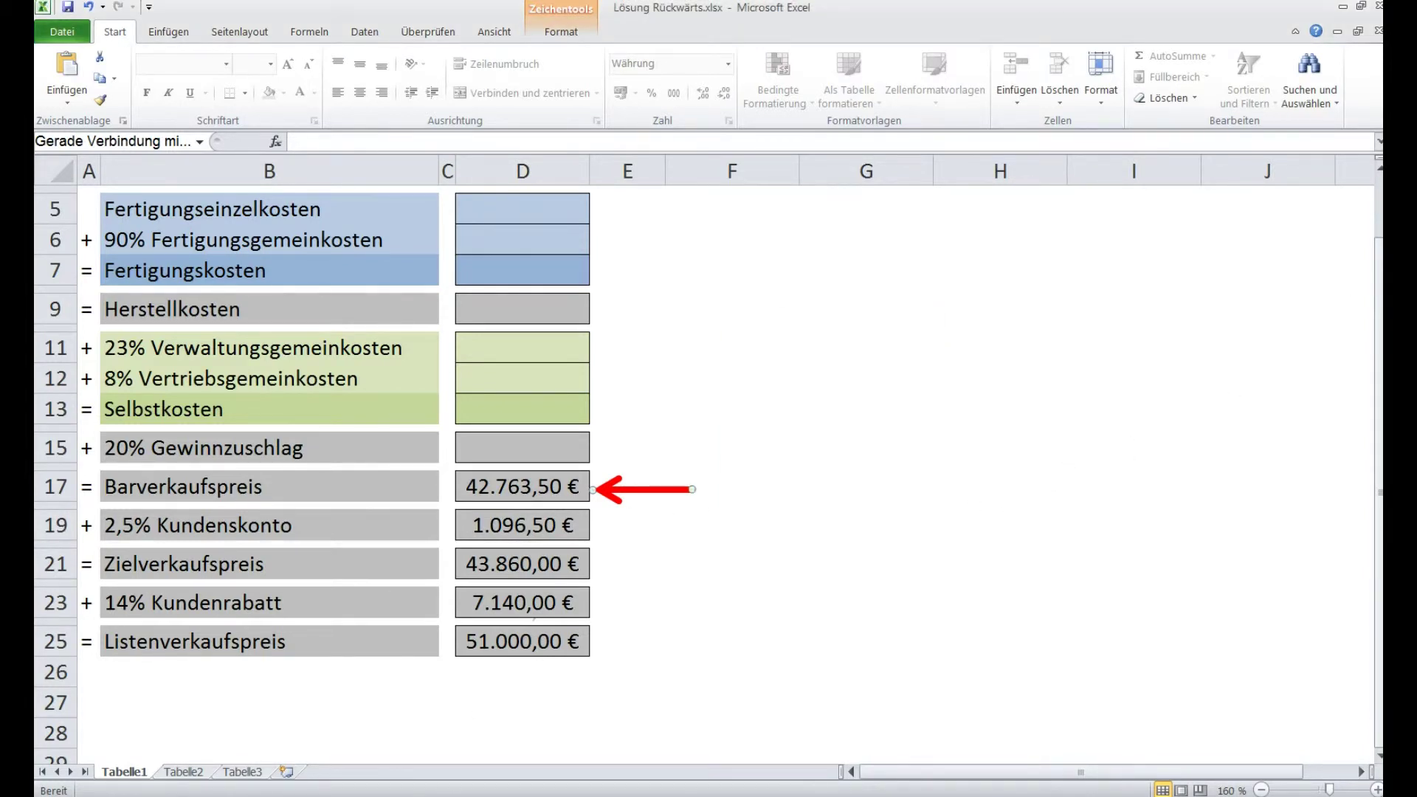
key(alt+Tab)
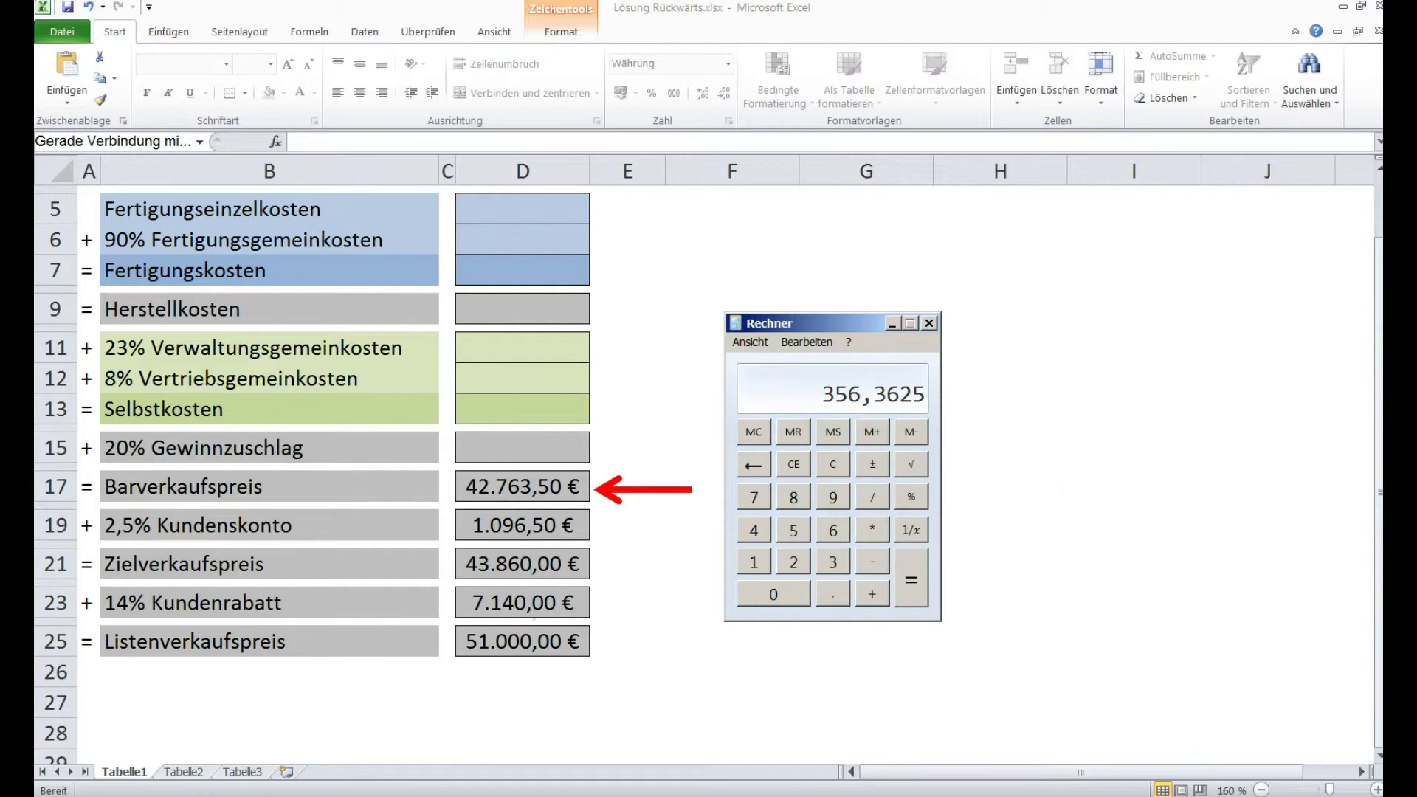
click(872, 528)
click(793, 563)
click(788, 594)
click(911, 579)
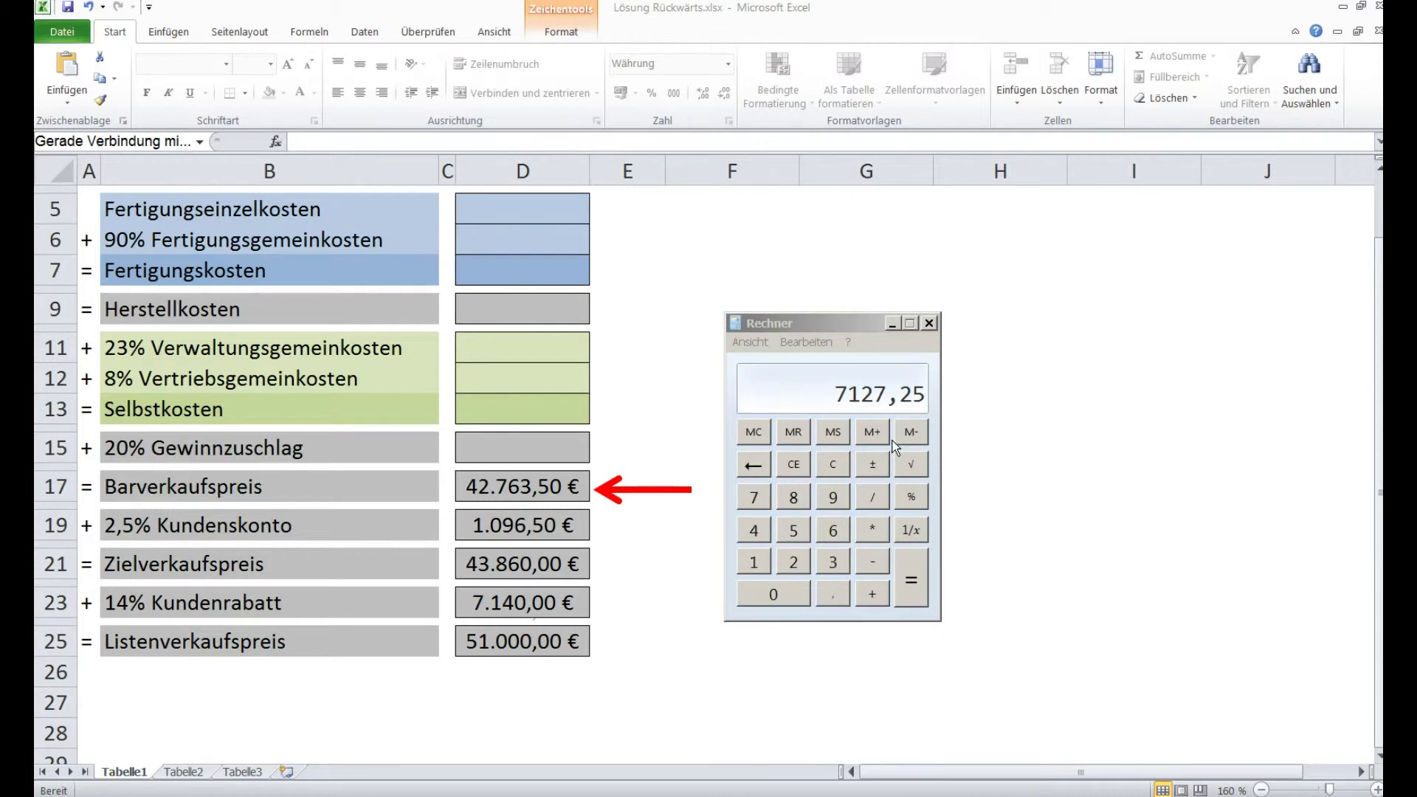
- Back in Excel, move the red arrow up to Selbstkosten, filling D15 with 7.127,25 € and D13 with 35.636,25 €
click(662, 488)
drag(662, 489, 674, 450)
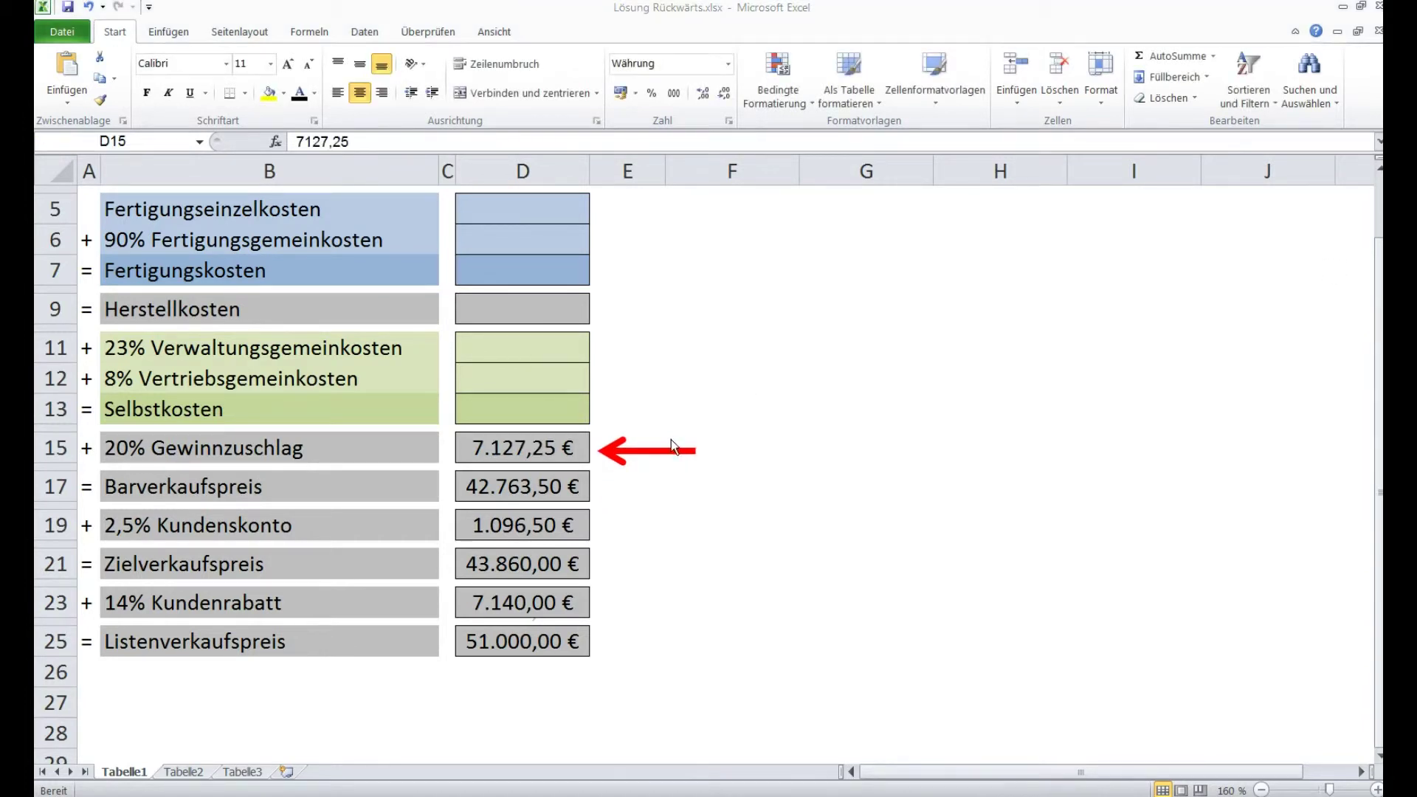
click(671, 446)
drag(671, 447, 667, 411)
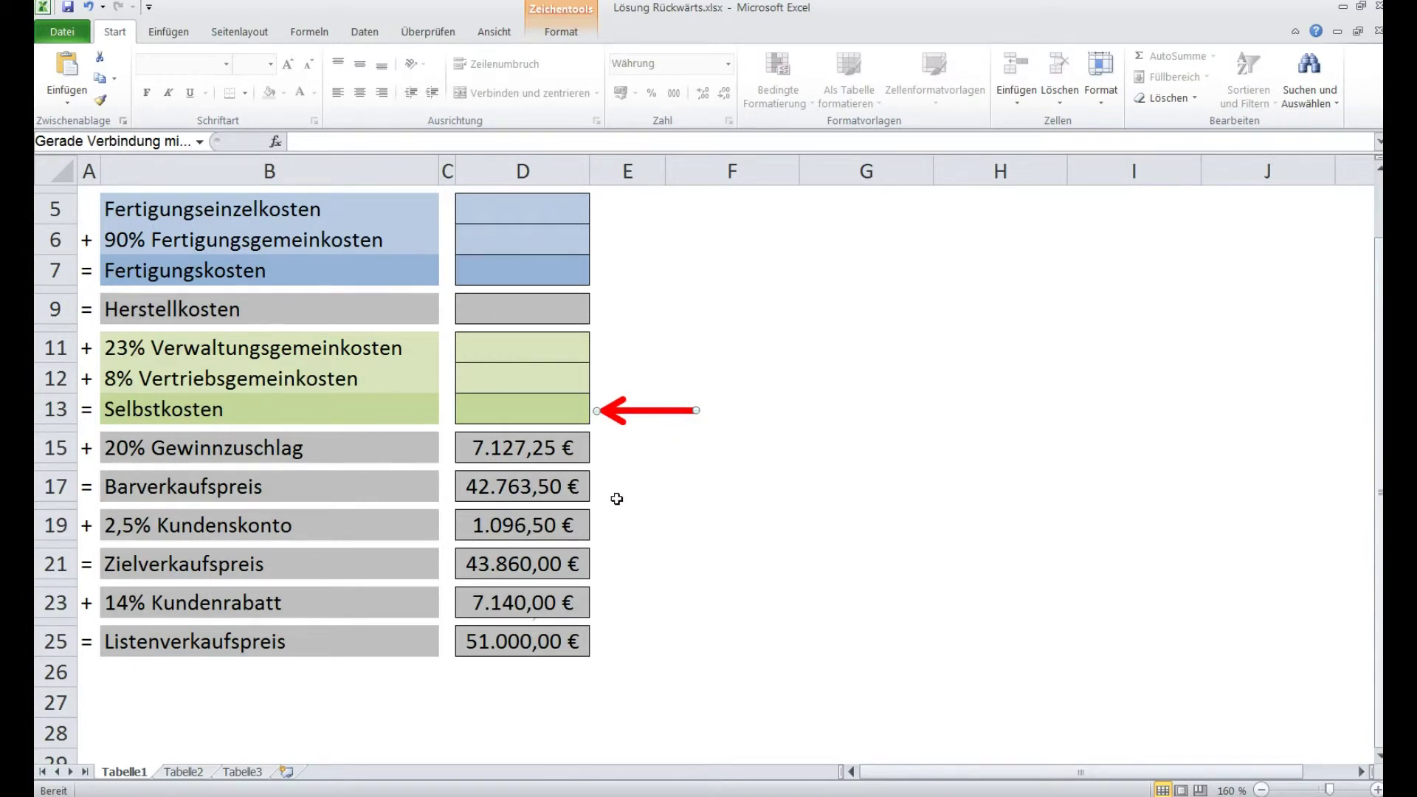
key(Escape)
key(ctrl+z)
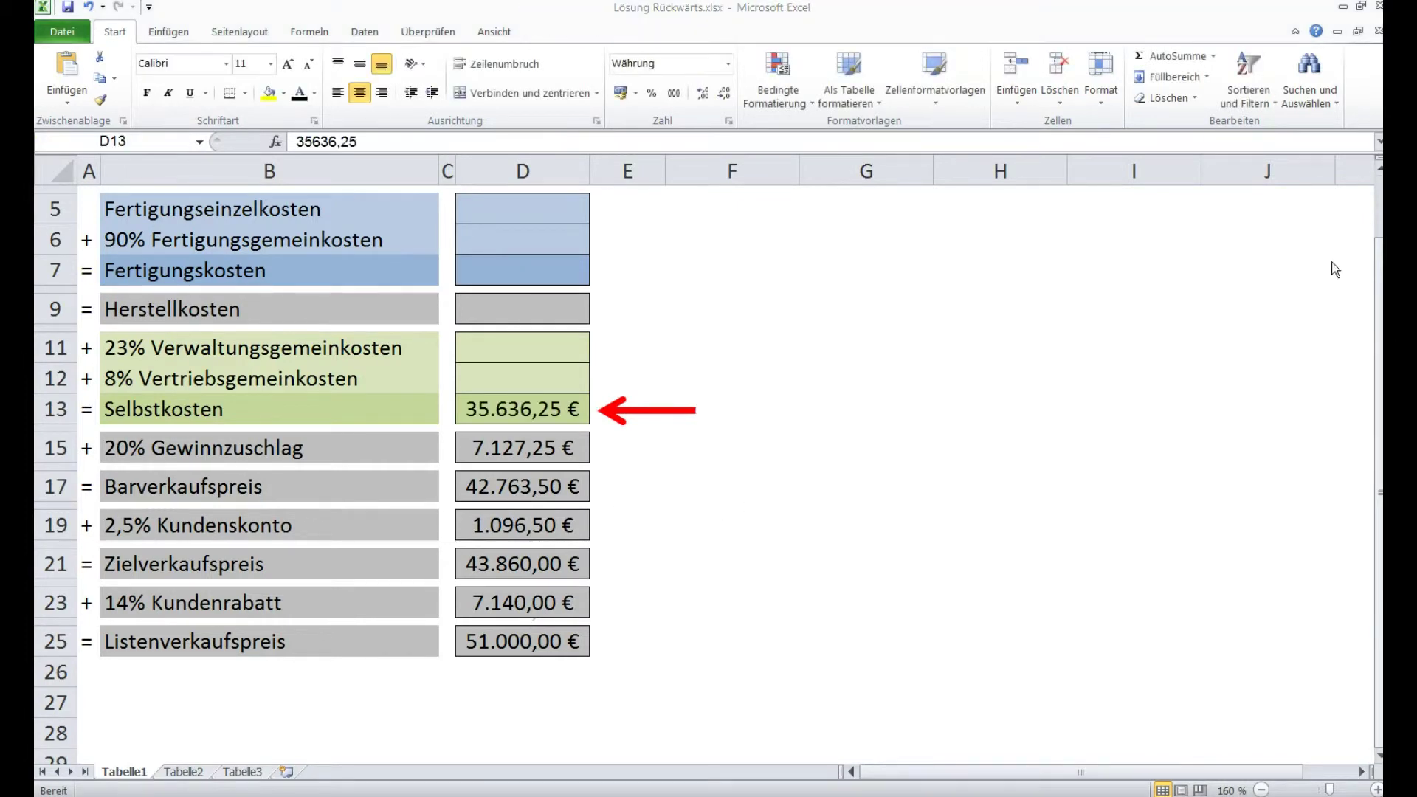
- Point the red arrow at Herstellkosten and back at Selbstkosten, and add 100 + 23 + 8 in the Rechner calculator
drag(661, 412, 659, 309)
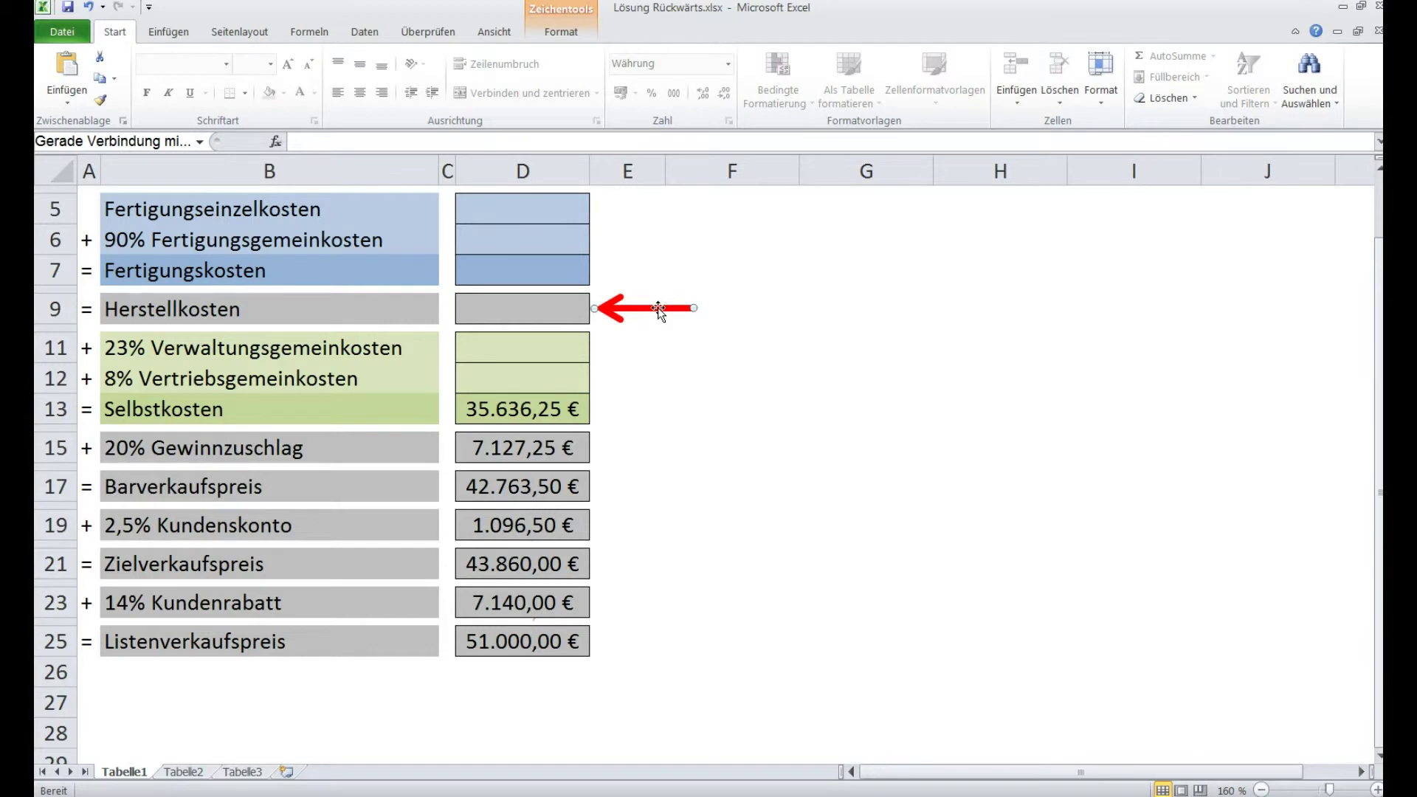
drag(659, 308, 656, 411)
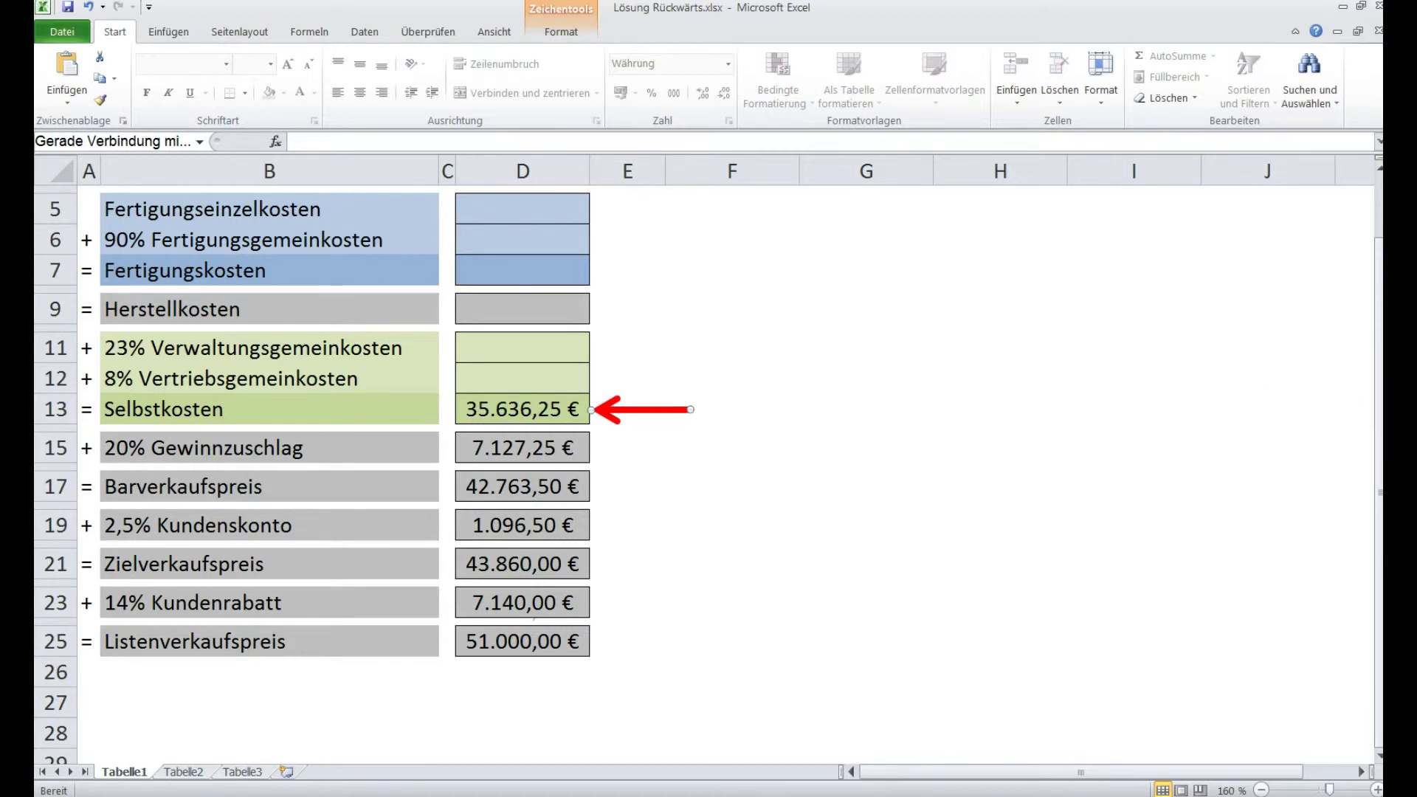
key(alt+Tab)
click(757, 560)
click(767, 592)
click(767, 592)
click(870, 595)
click(795, 563)
click(832, 563)
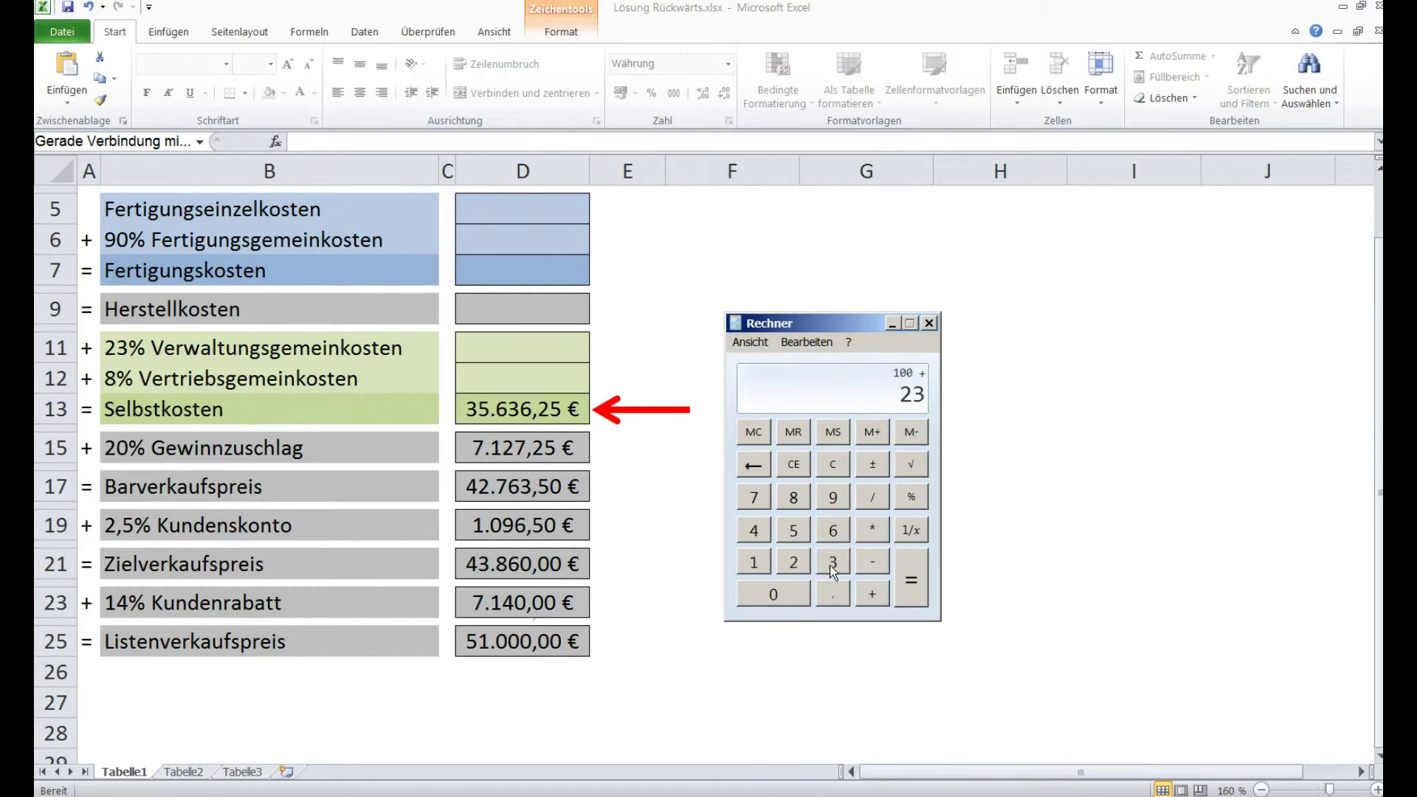
click(875, 594)
click(797, 500)
click(915, 587)
- Clear the calculator entry and divide the Selbstkosten of 35636,25 by 131
click(794, 462)
text(35636,25)
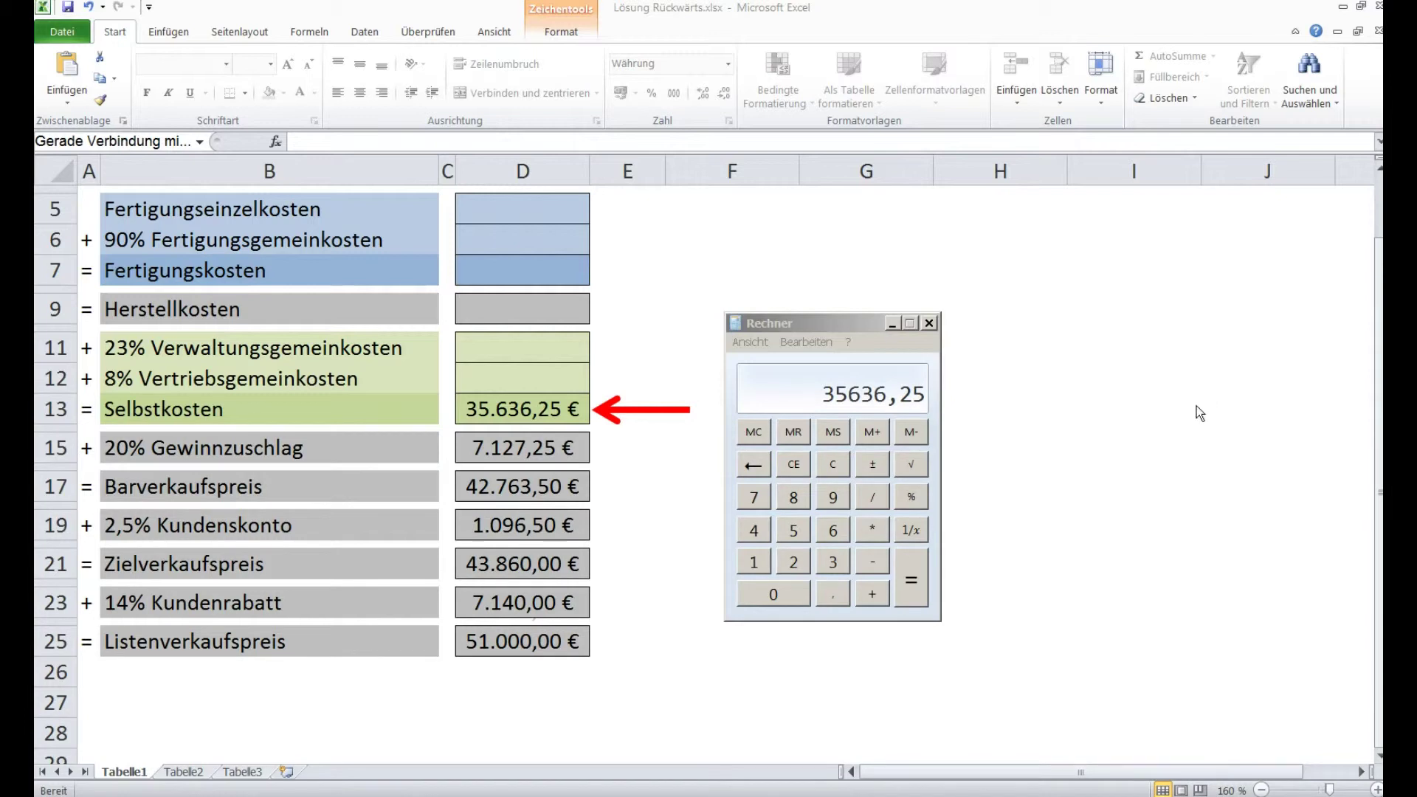
click(872, 497)
click(753, 563)
click(834, 564)
click(754, 562)
click(905, 571)
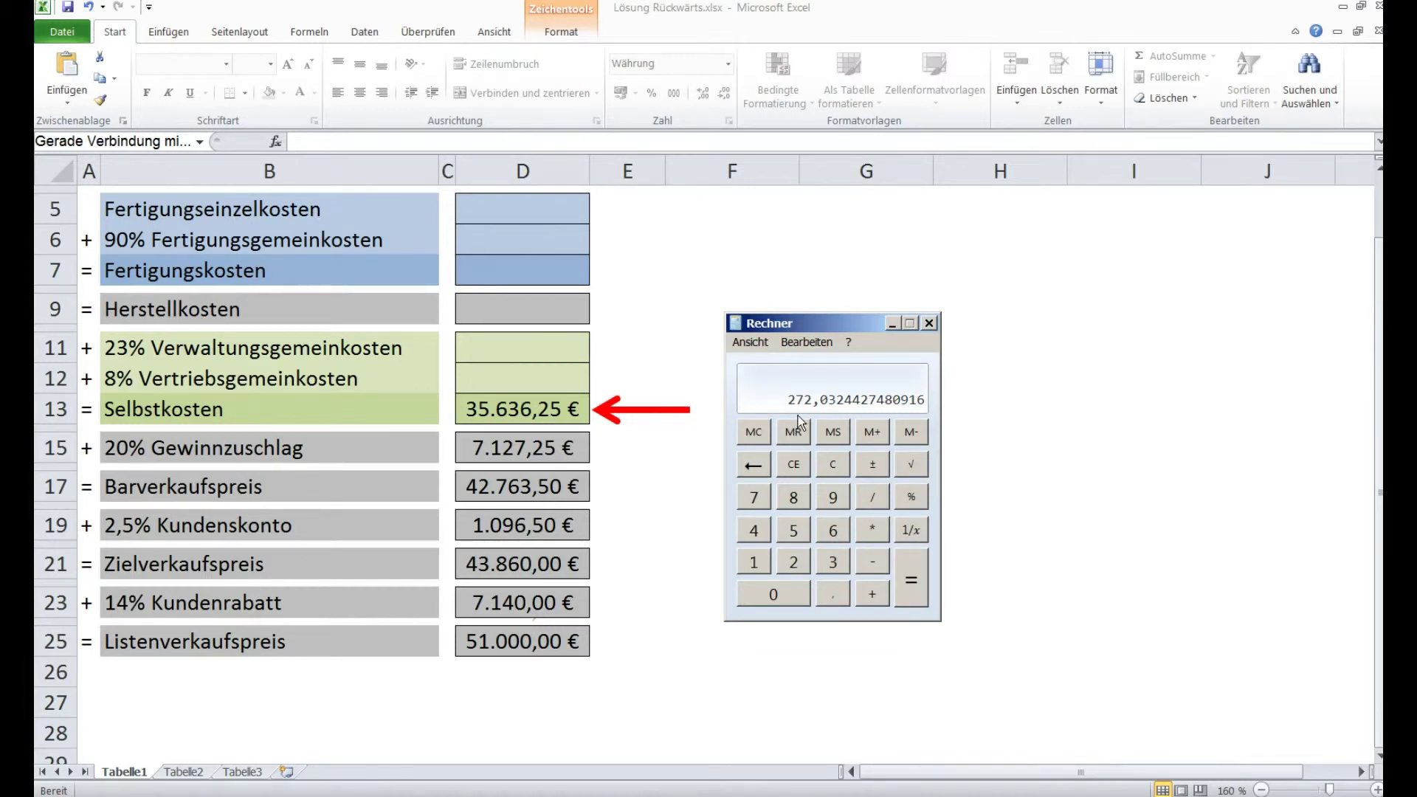
- Multiply the one-percent value by 8, and in Excel point the red arrow at Vertriebsgemeinkosten and fill D12 with 2.176,26 €
click(872, 528)
click(797, 500)
click(910, 580)
drag(650, 408, 654, 386)
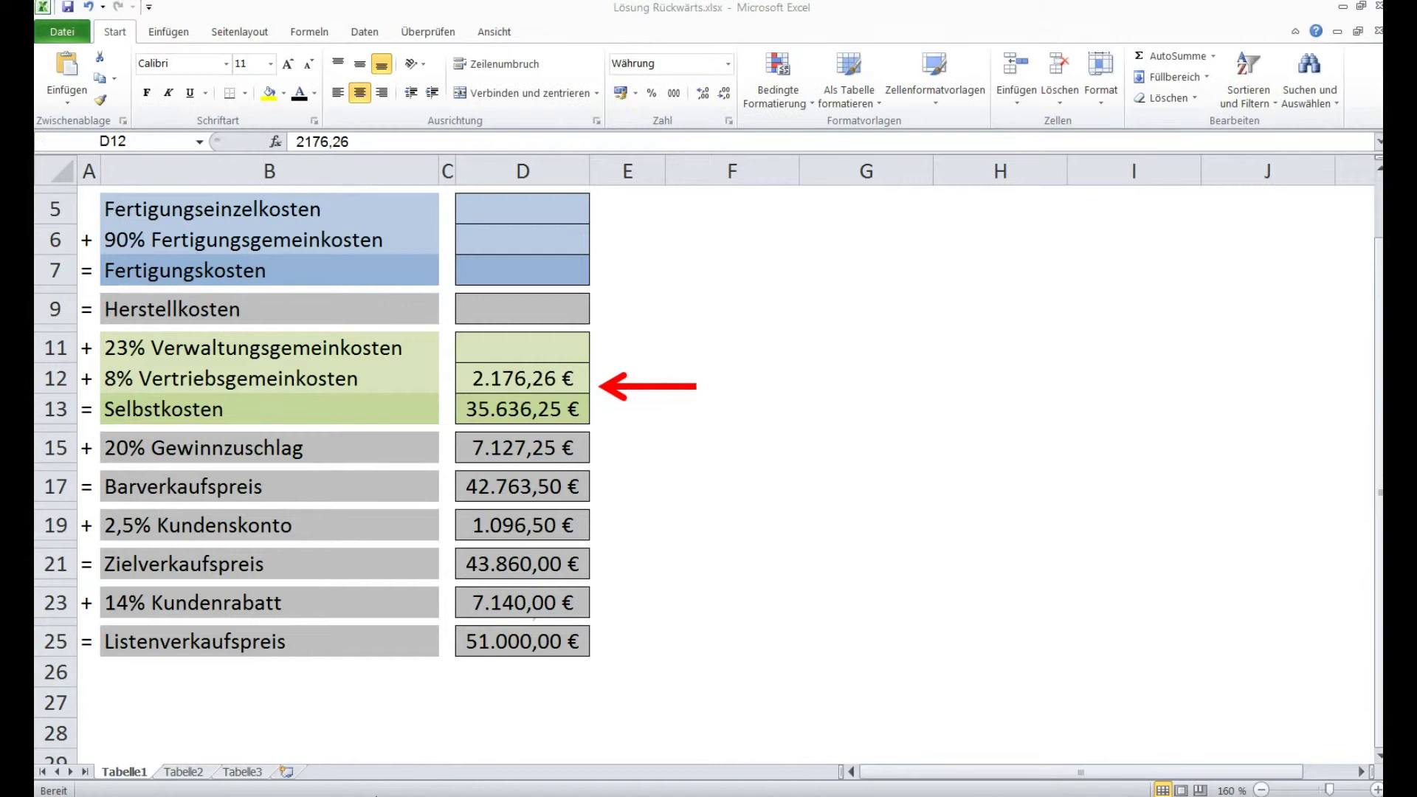
- Switch back to the Rechner calculator, reset it and repeat the division of 35636,25 by 131
key(alt+Tab)
click(832, 465)
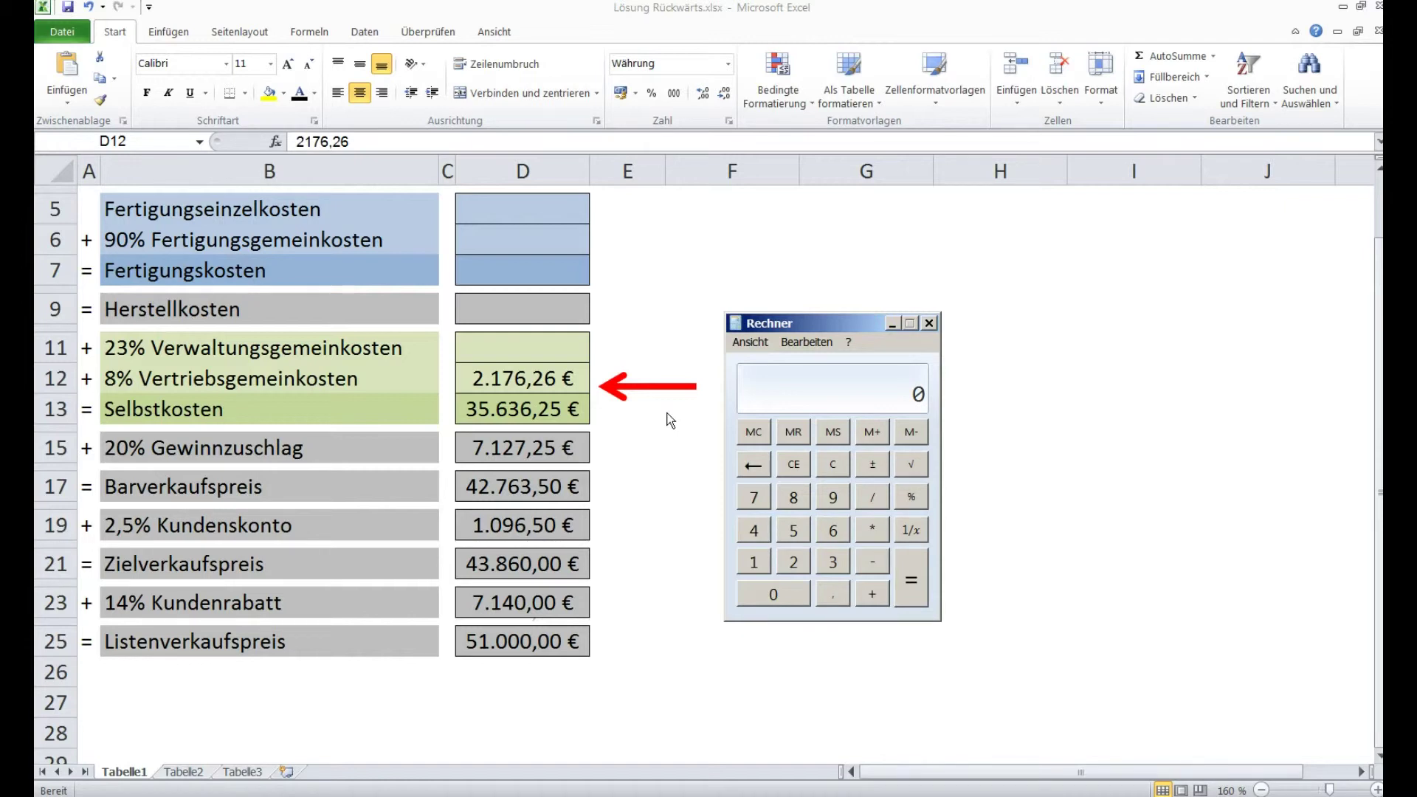
click(833, 563)
click(795, 533)
click(834, 531)
click(834, 555)
click(834, 530)
click(800, 563)
click(804, 524)
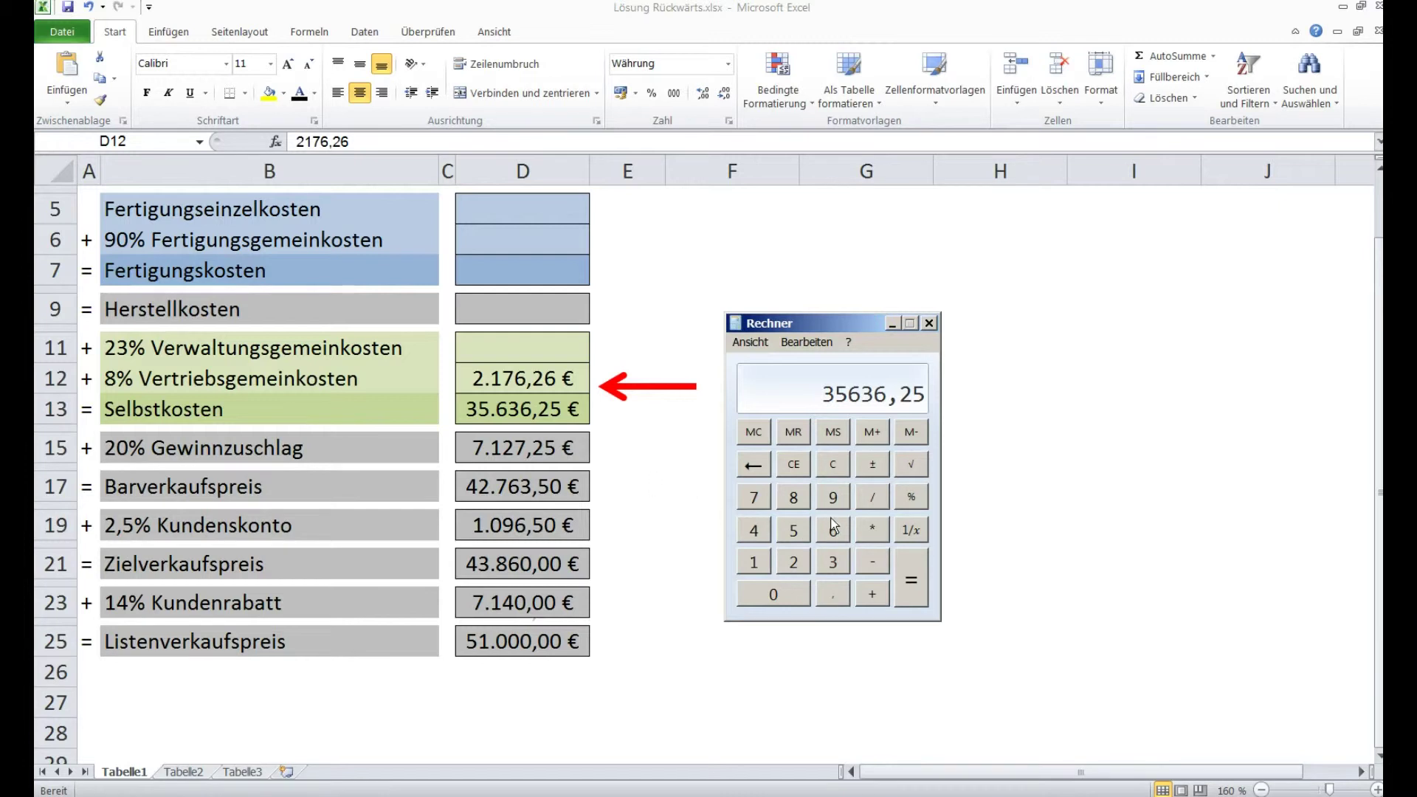
click(874, 497)
click(761, 565)
click(834, 565)
click(750, 559)
click(900, 568)
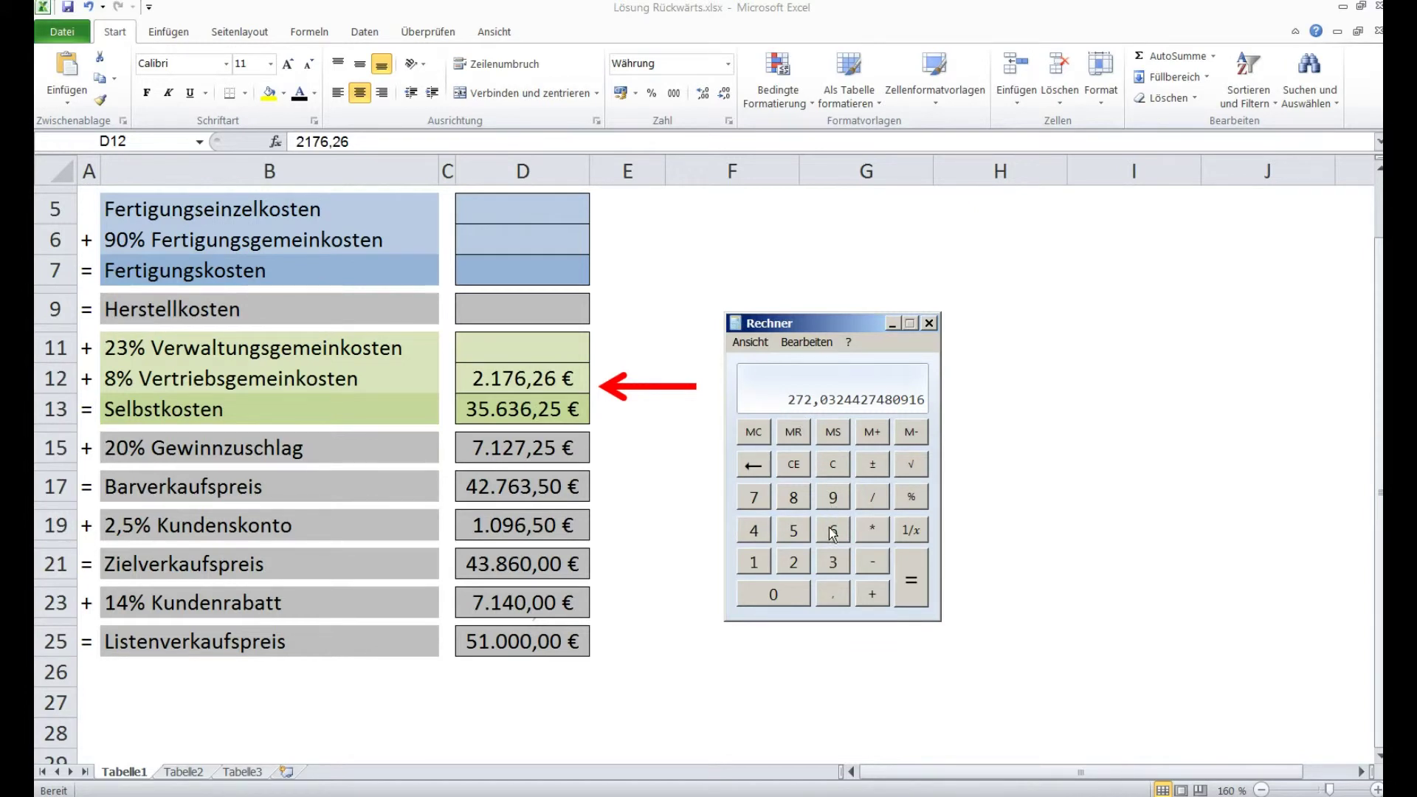
- Multiply the quotient by 23, fill D11 in Excel with 6.256,75 € and move the red arrow to Herstellkosten
click(866, 529)
click(796, 562)
click(825, 561)
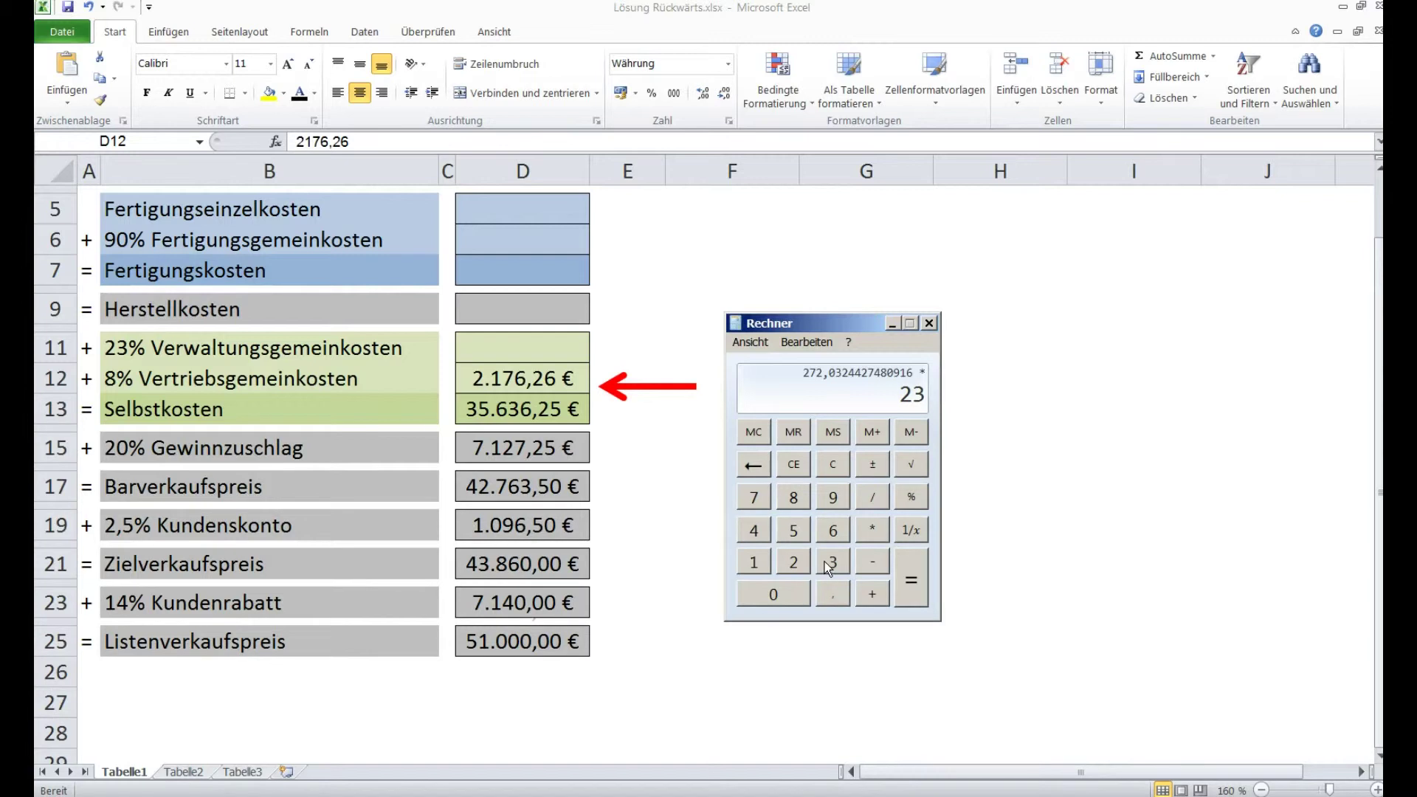
click(912, 583)
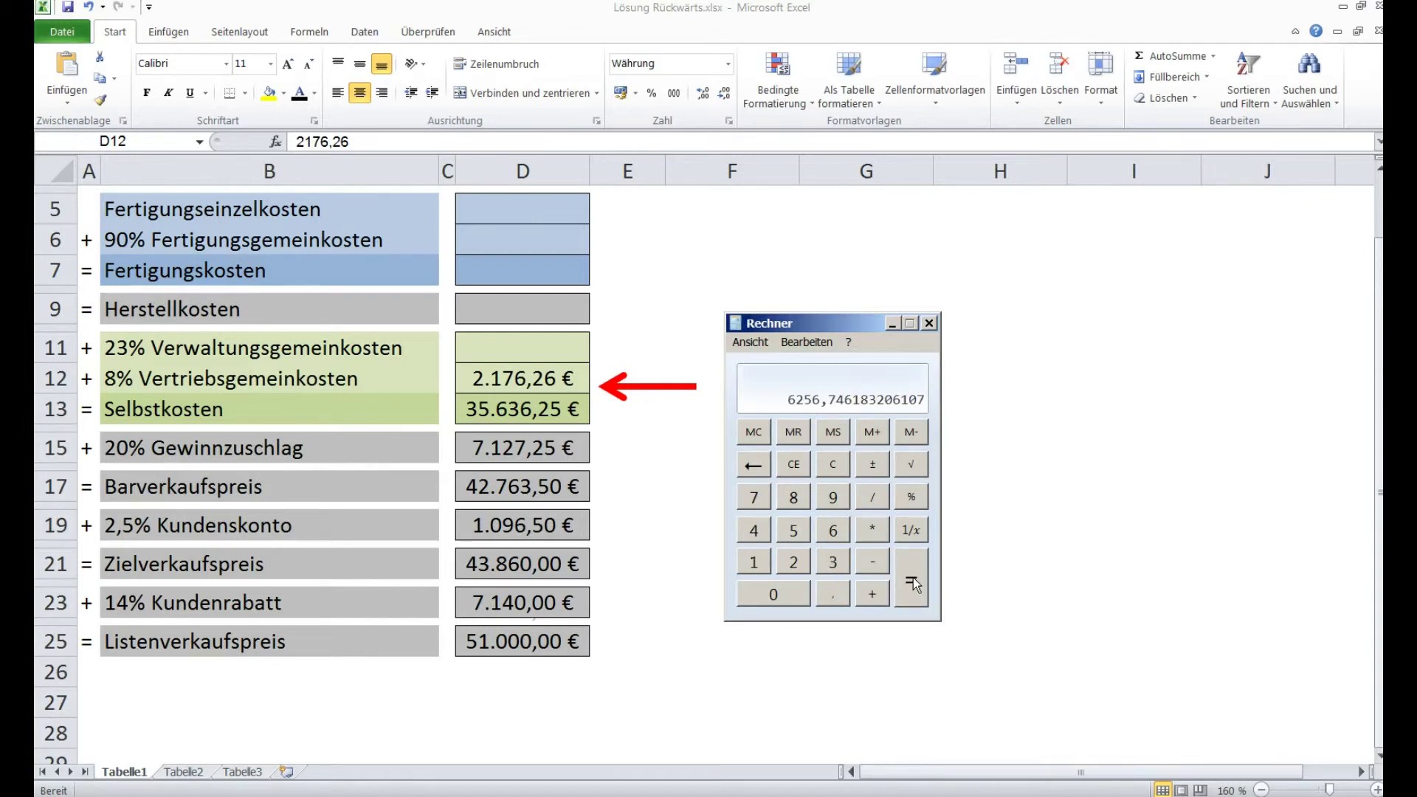
key(alt+Tab)
drag(654, 385, 684, 311)
key(Escape)
text(6256,75)
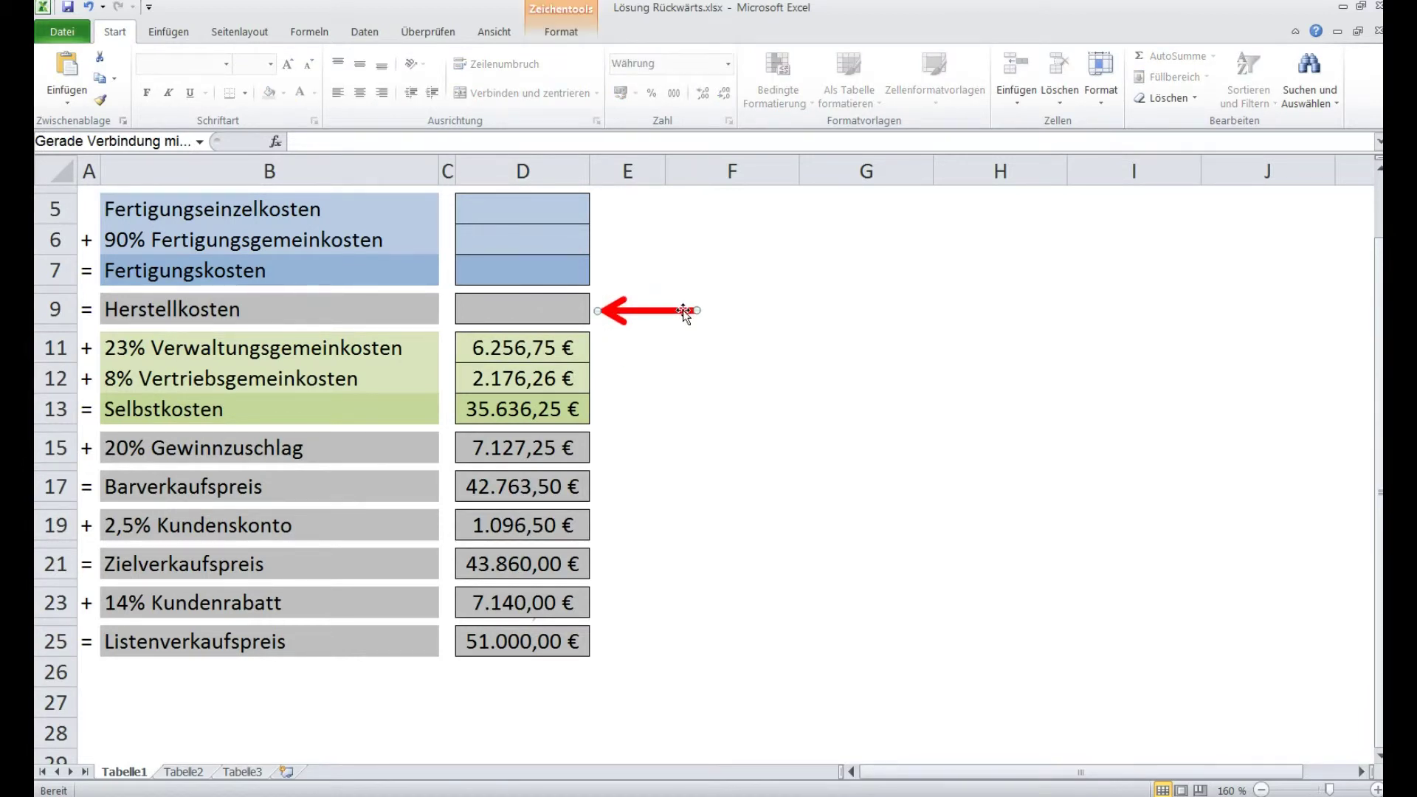
- Fill the Herstellkosten cell D9 with 27.203,24 €
mouse_move(683, 311)
mouse_down()
mouse_move(686, 416)
mouse_move(682, 312)
mouse_up()
click(570, 405)
click(575, 369)
click(573, 350)
click(570, 315)
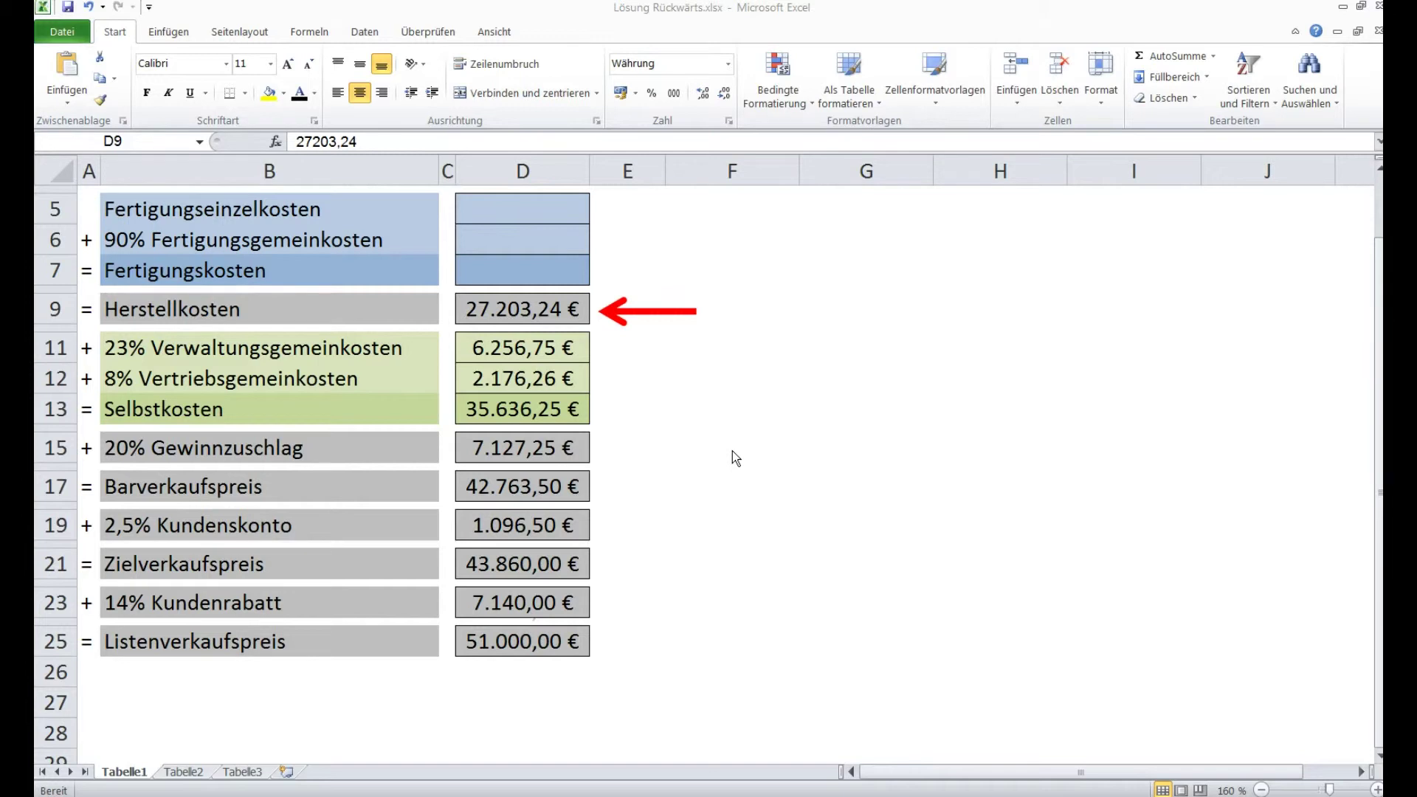
click(867, 271)
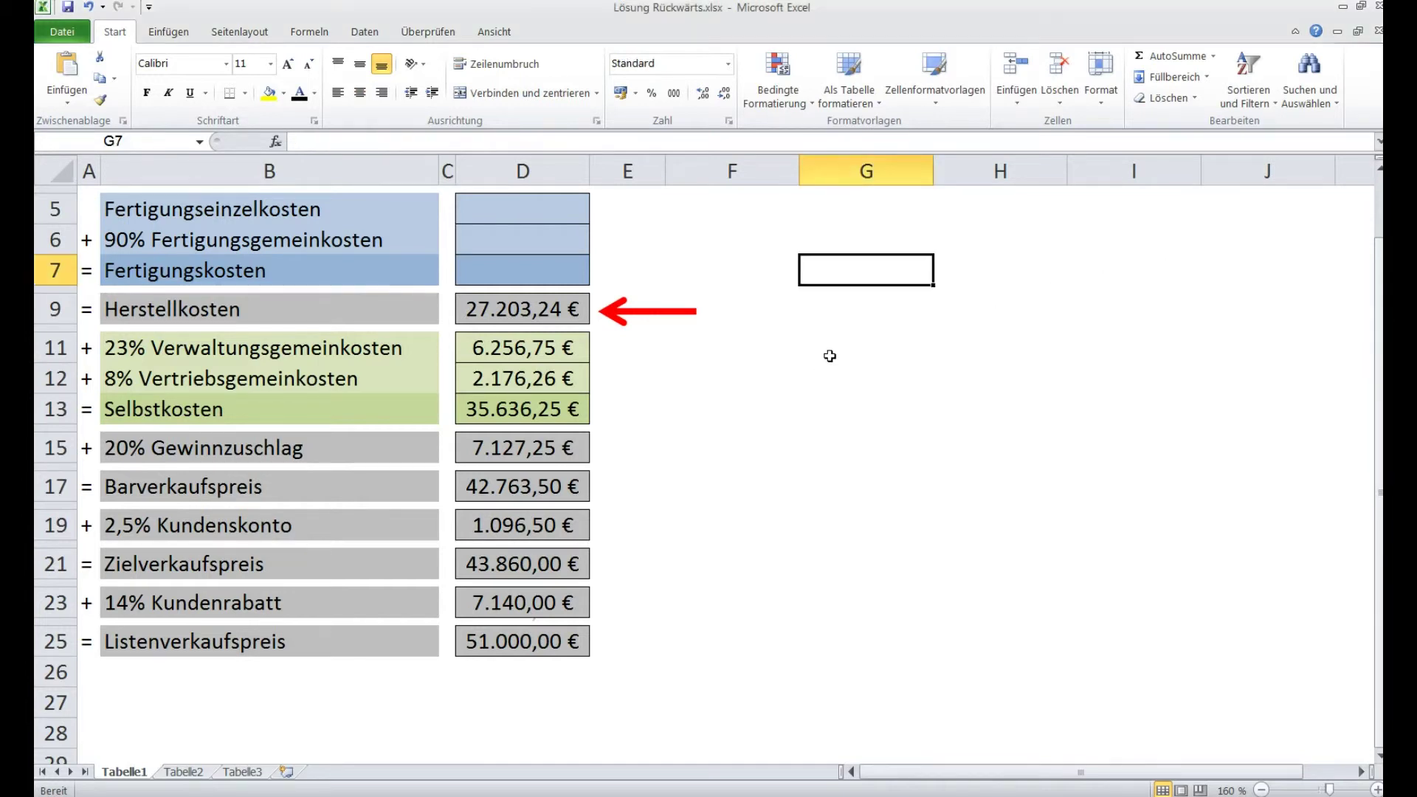
- Move the red arrow up to the Fertigungskosten row and on to the Fertigungseinzelkosten row
click(664, 313)
drag(664, 316, 673, 270)
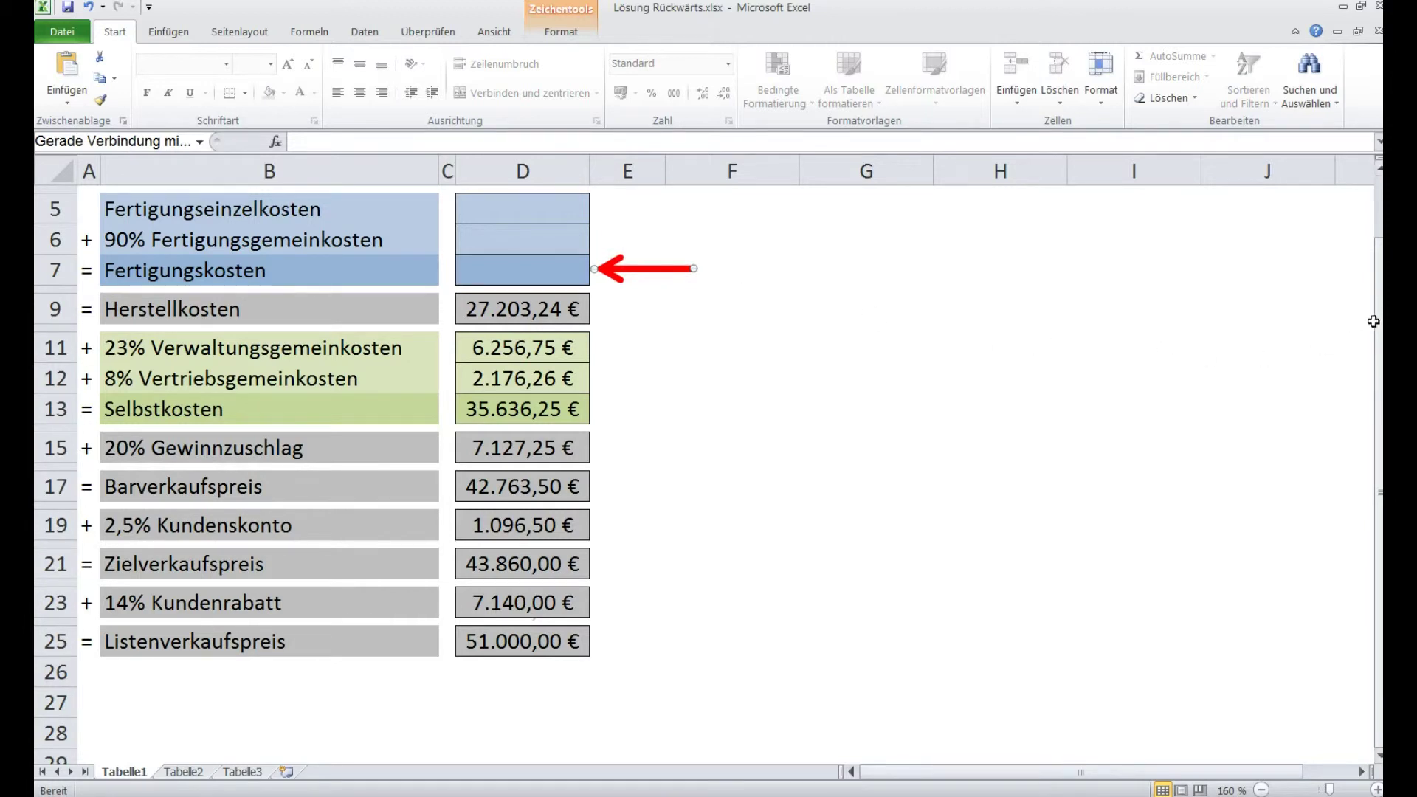
drag(1379, 325, 1378, 245)
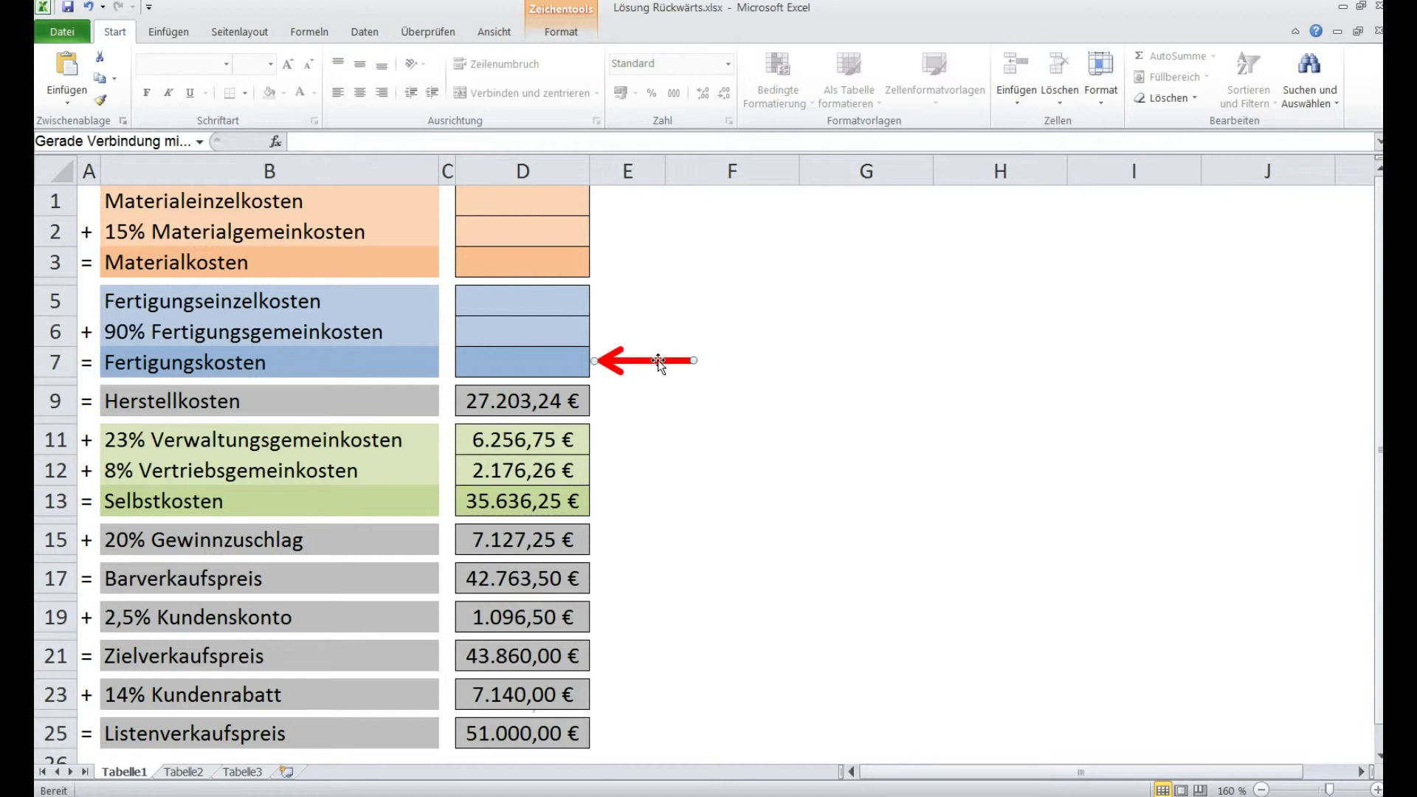
drag(659, 361, 654, 298)
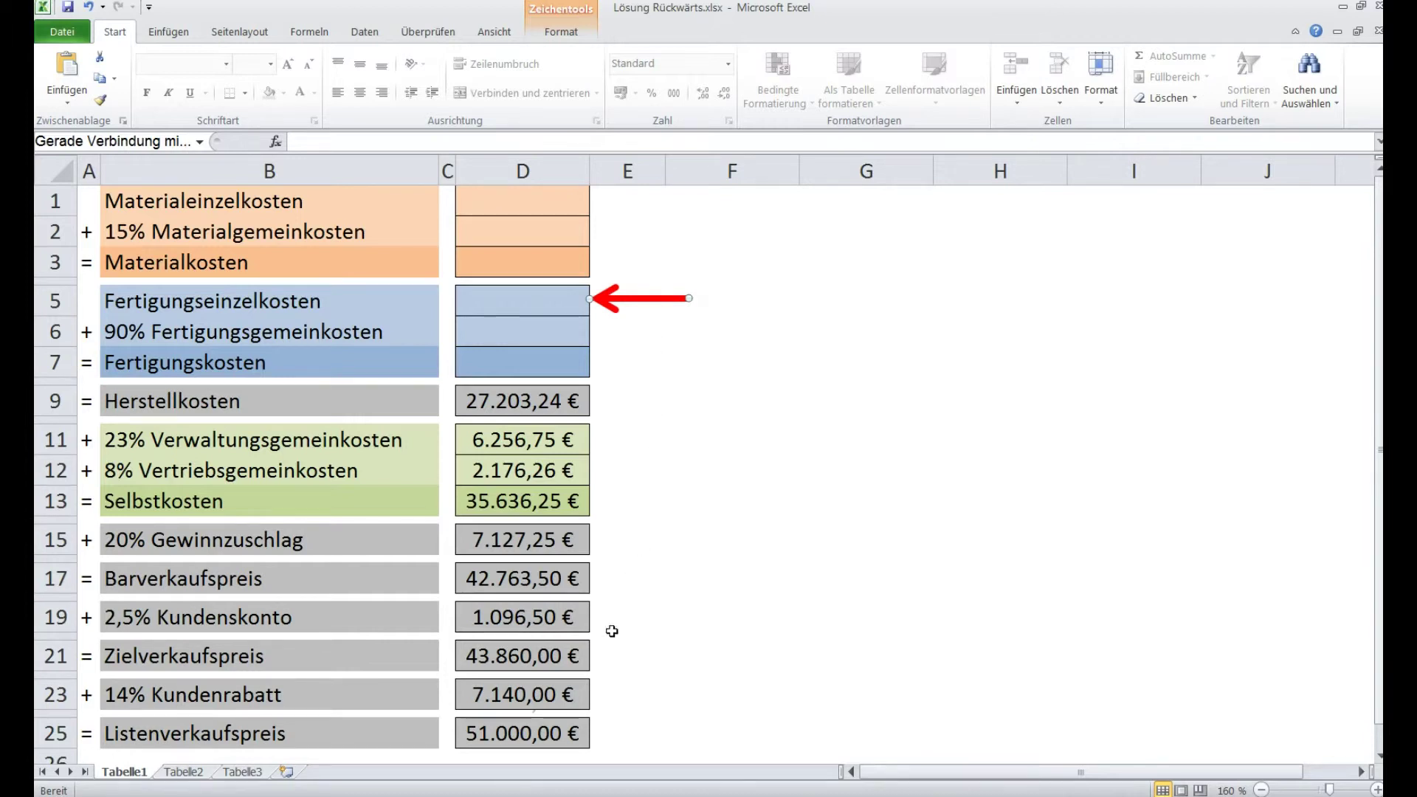
- Look up the Fertigungslöhne in the Word document Aufgabe.docx and fill D5 in Excel with 6.700,00 €
click(453, 796)
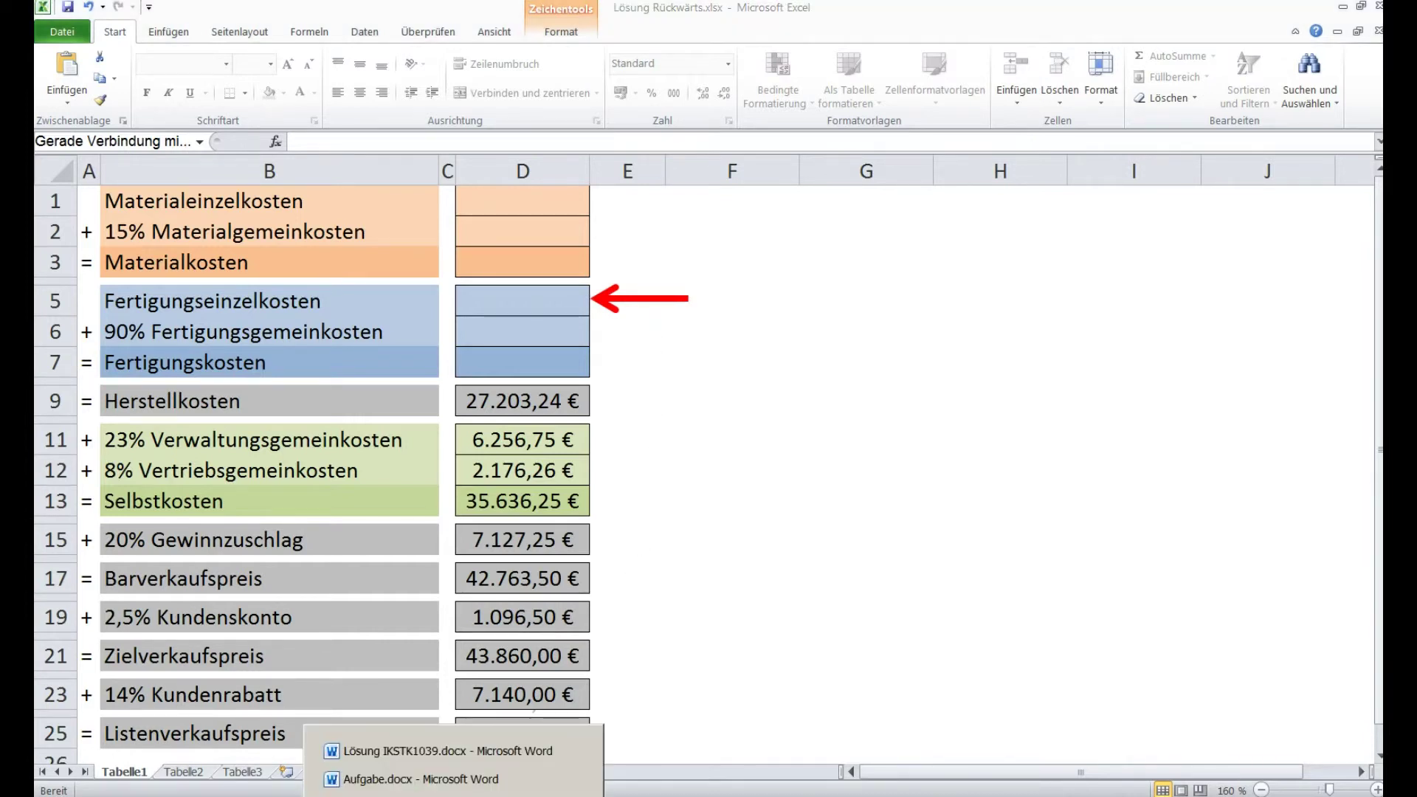
click(421, 779)
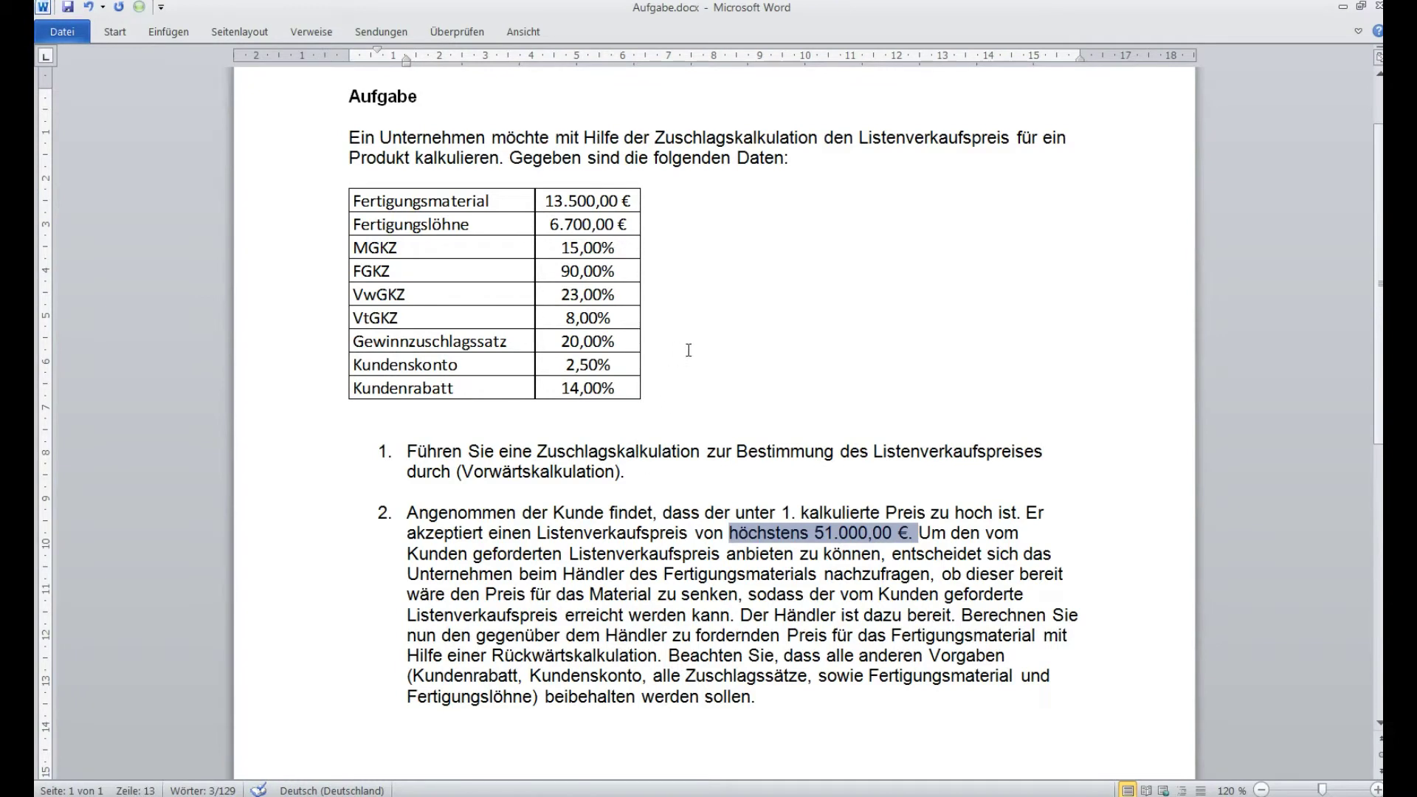
click(637, 225)
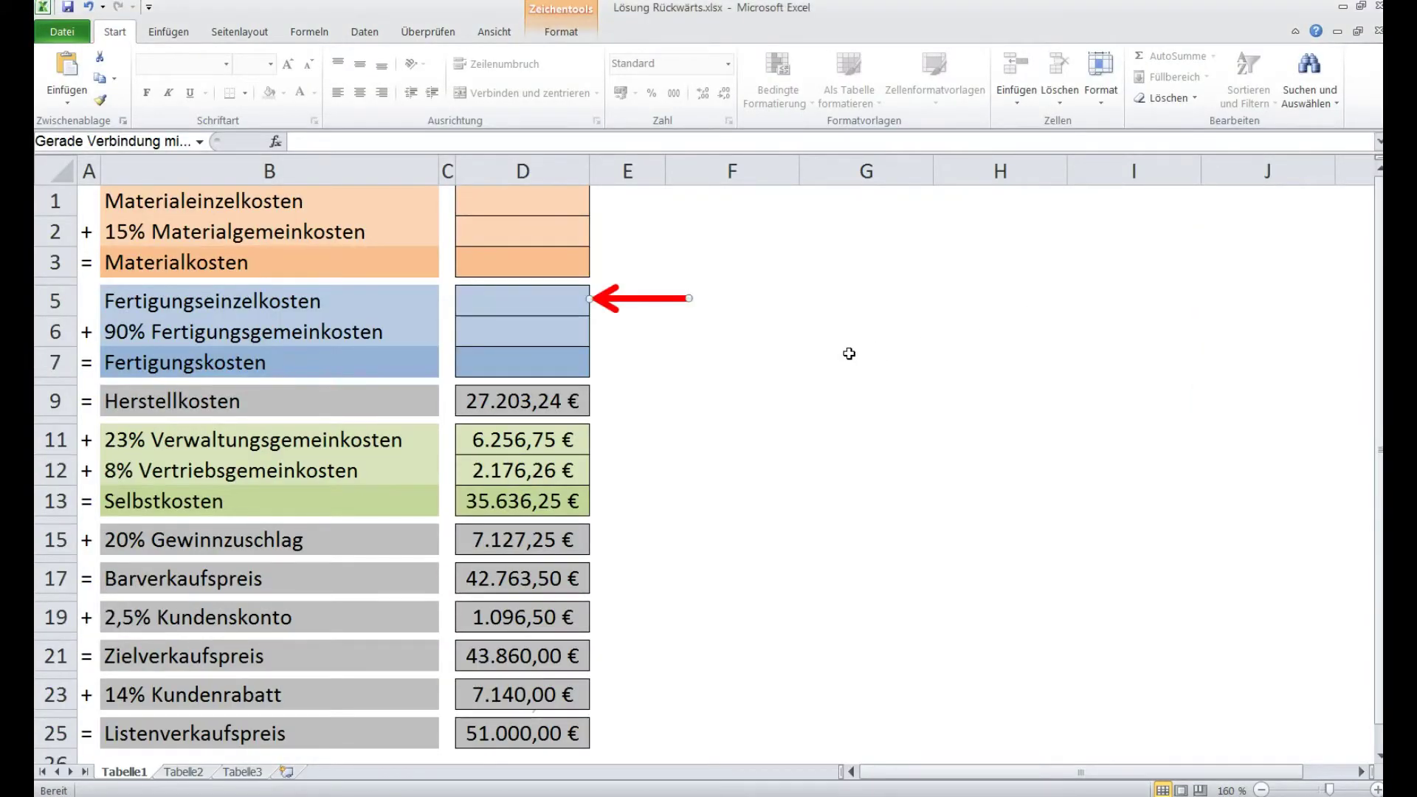
click(551, 306)
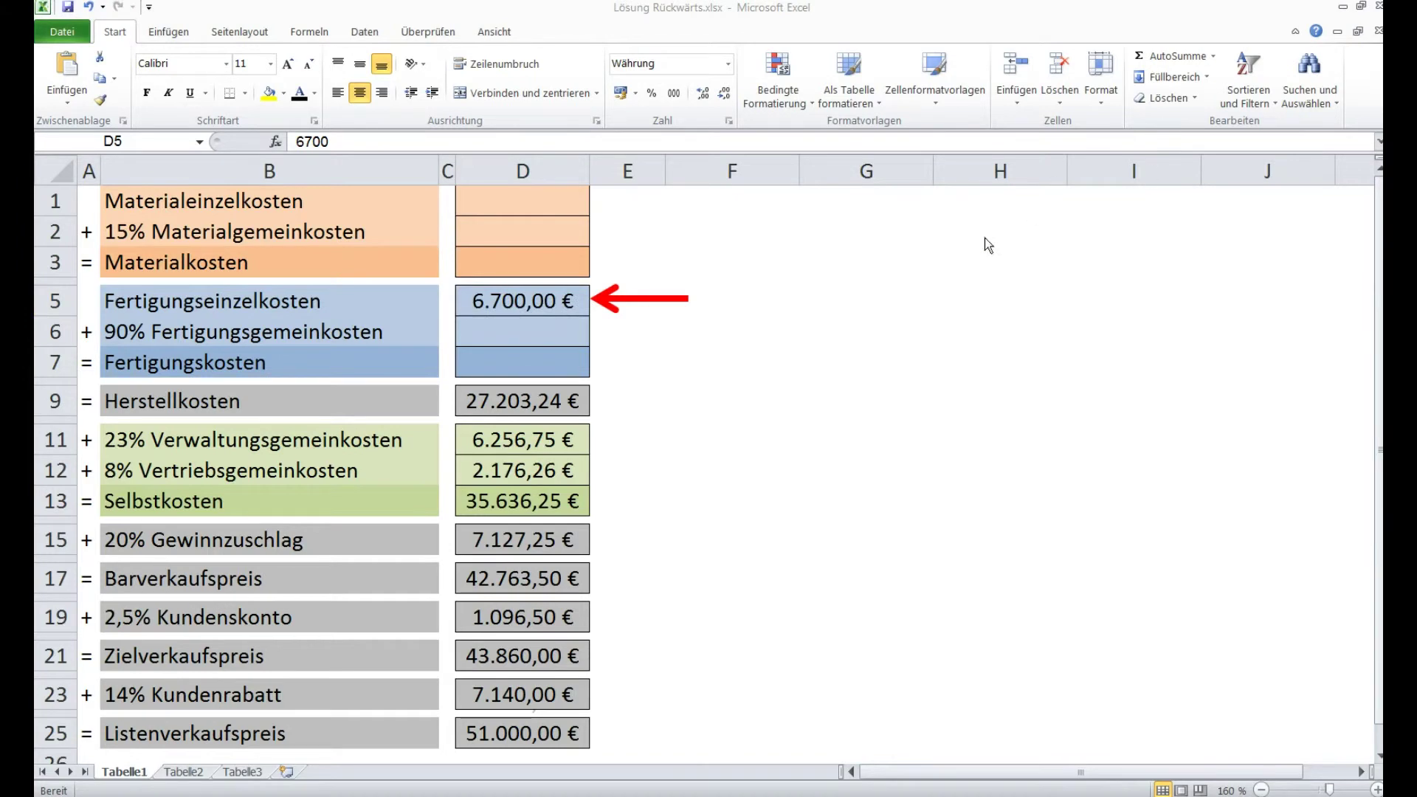
- Trace the Fertigungskosten block with the red arrow, filling D6 with 6.030,00 € and D7 with 12.730,00 €
drag(649, 298, 652, 362)
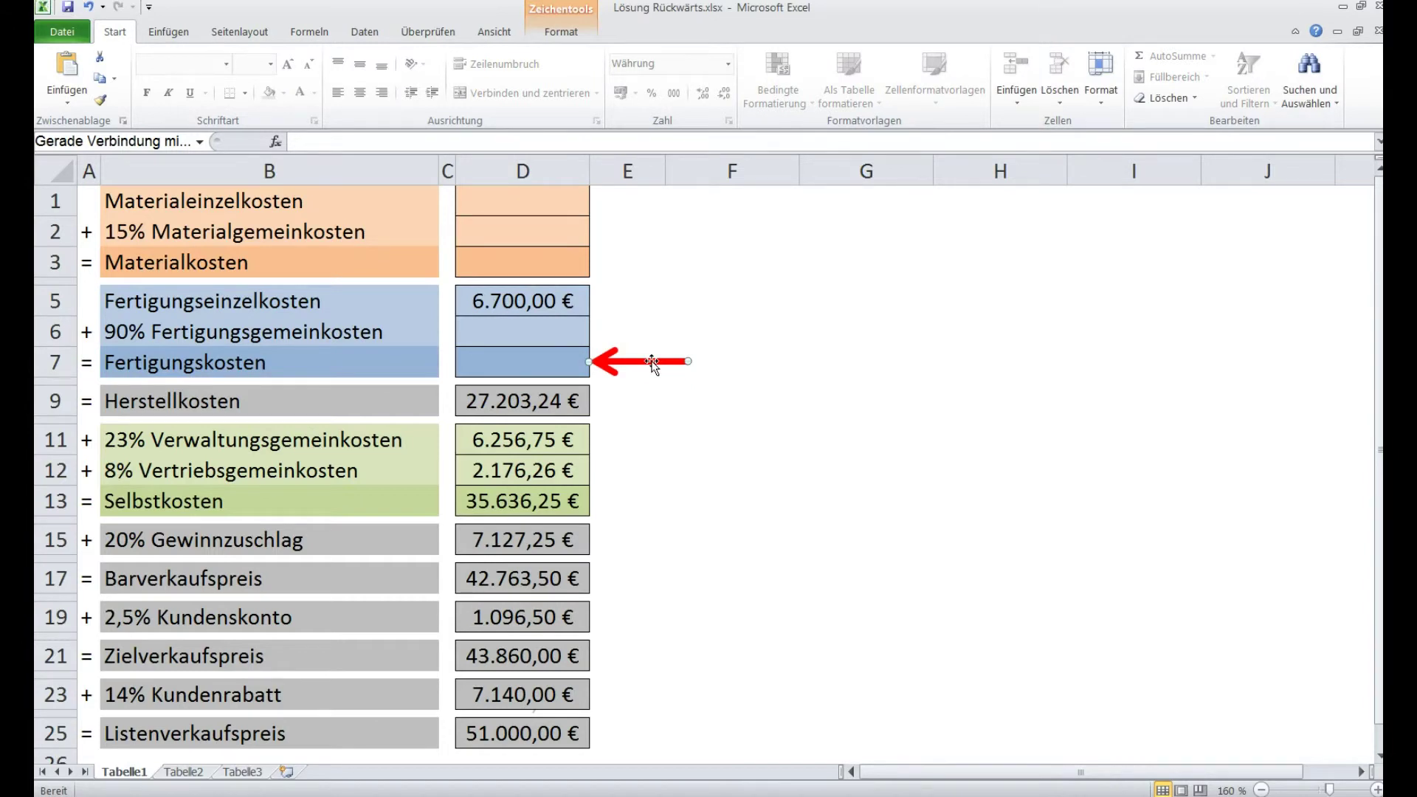
mouse_move(652, 361)
mouse_down()
mouse_move(662, 400)
mouse_move(663, 258)
mouse_move(663, 400)
mouse_move(659, 336)
mouse_up()
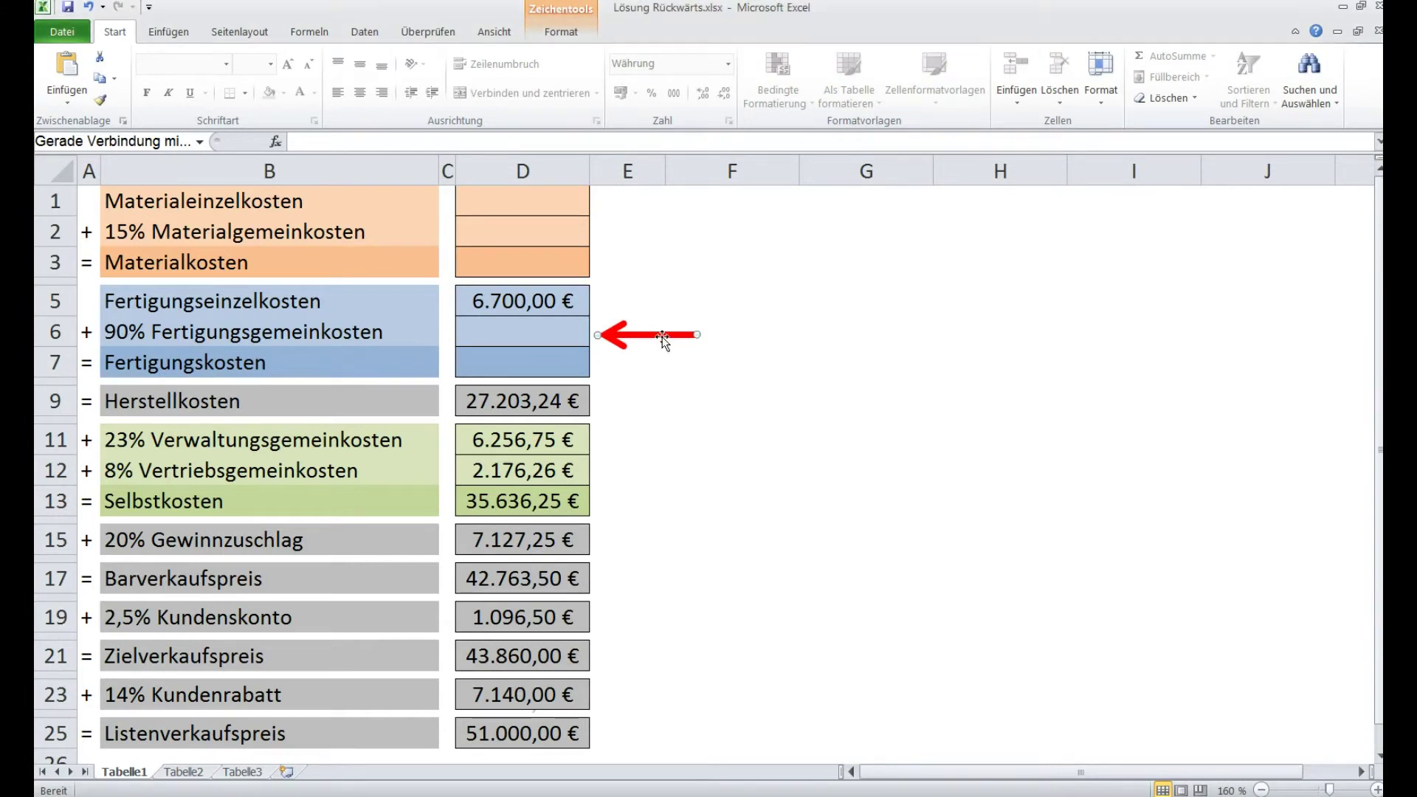
drag(649, 336, 644, 303)
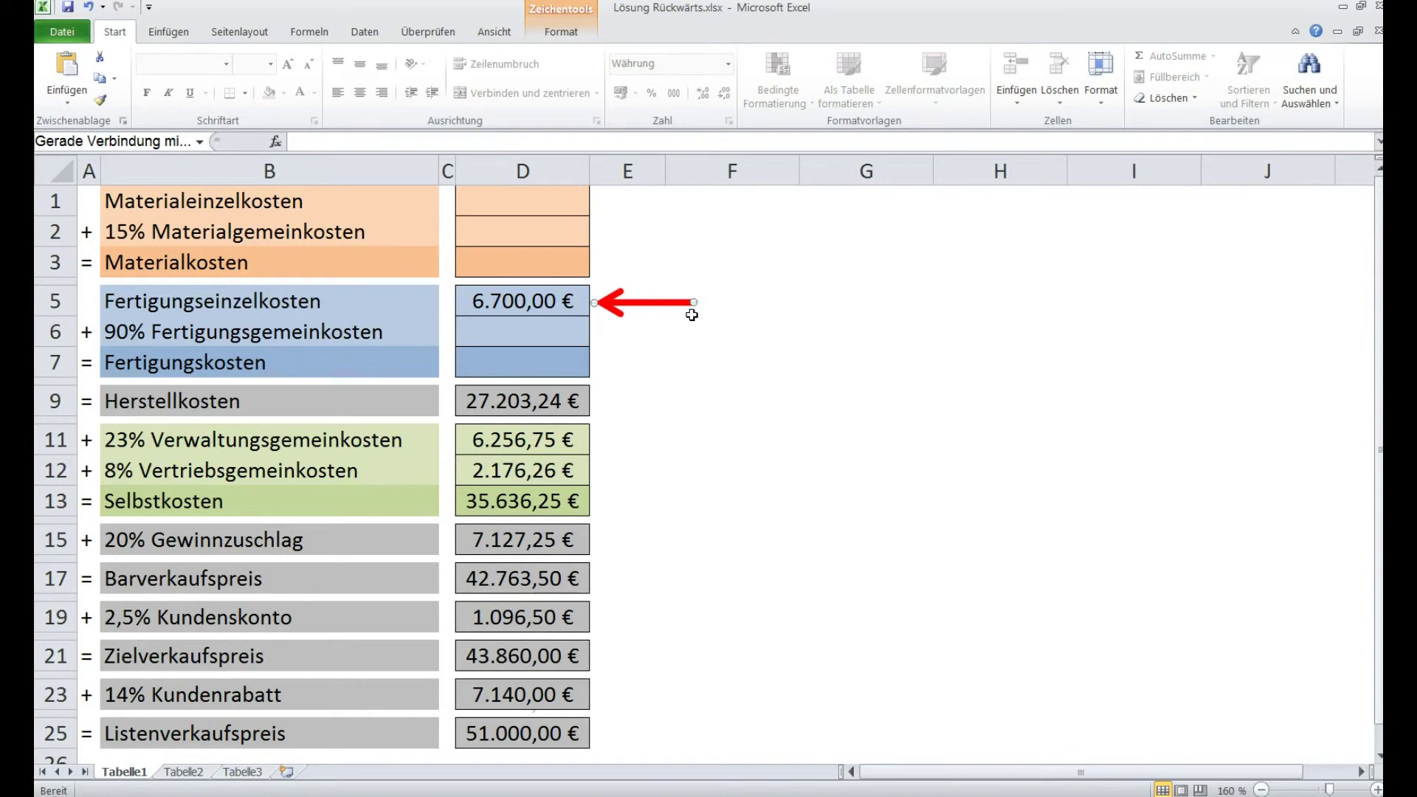
drag(642, 303, 639, 372)
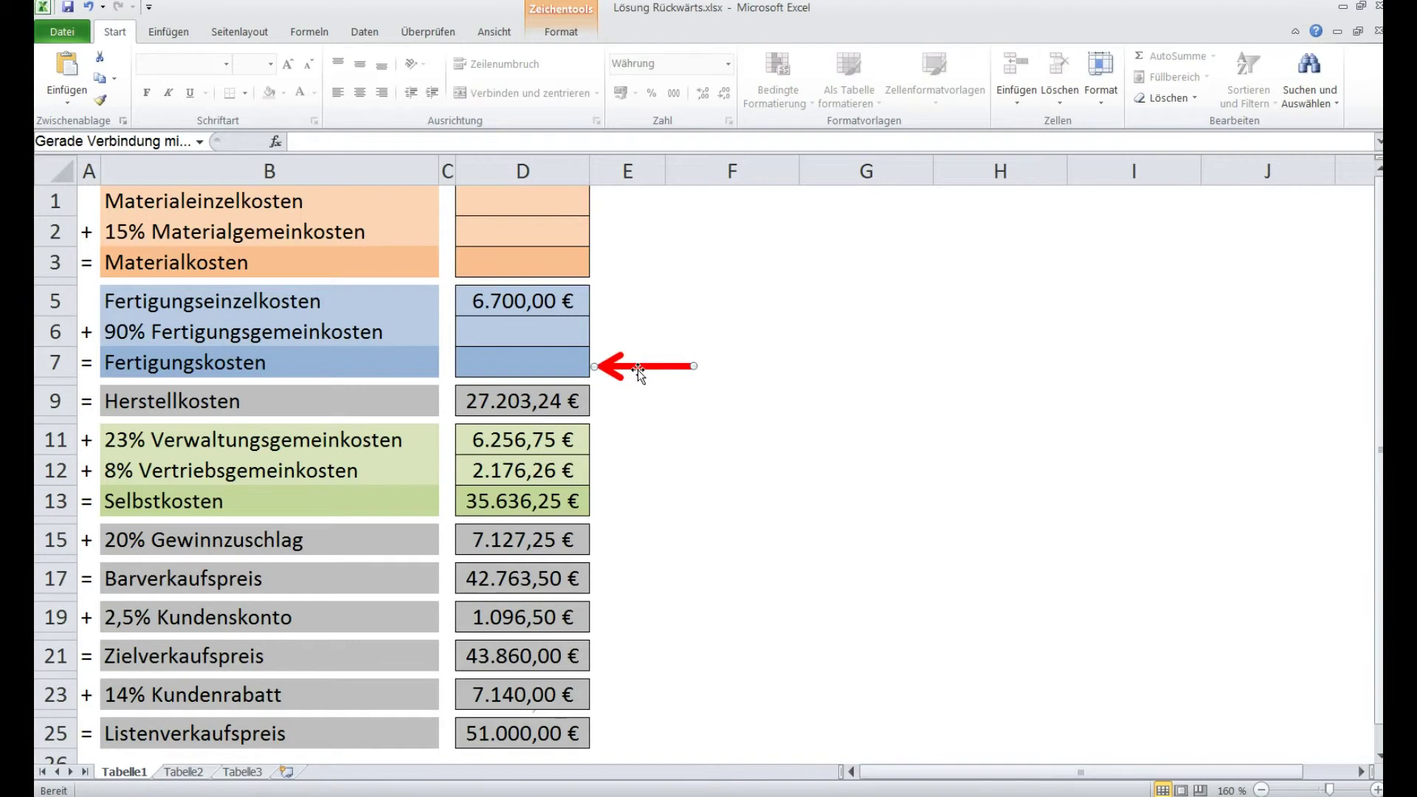
drag(639, 373, 647, 331)
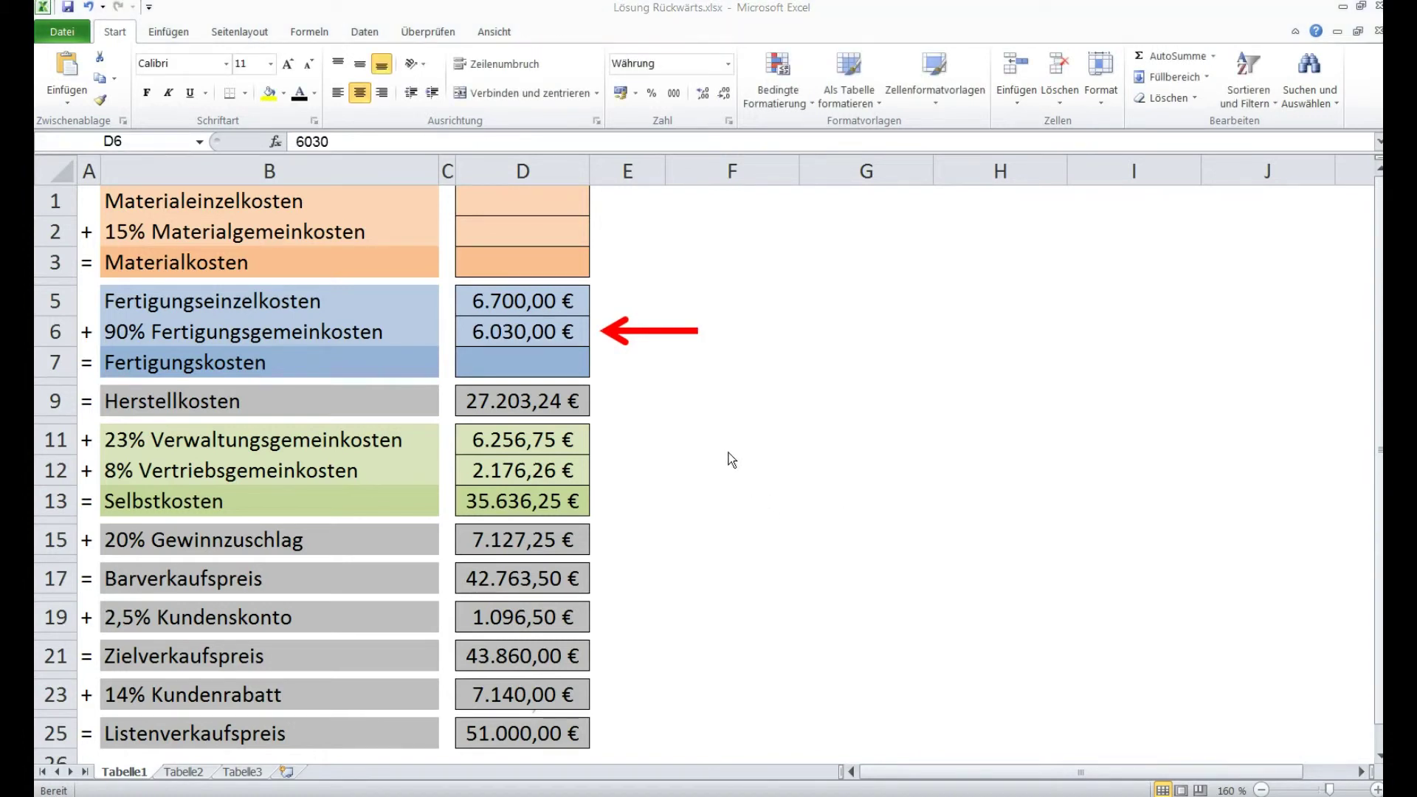
click(648, 334)
drag(648, 335, 645, 370)
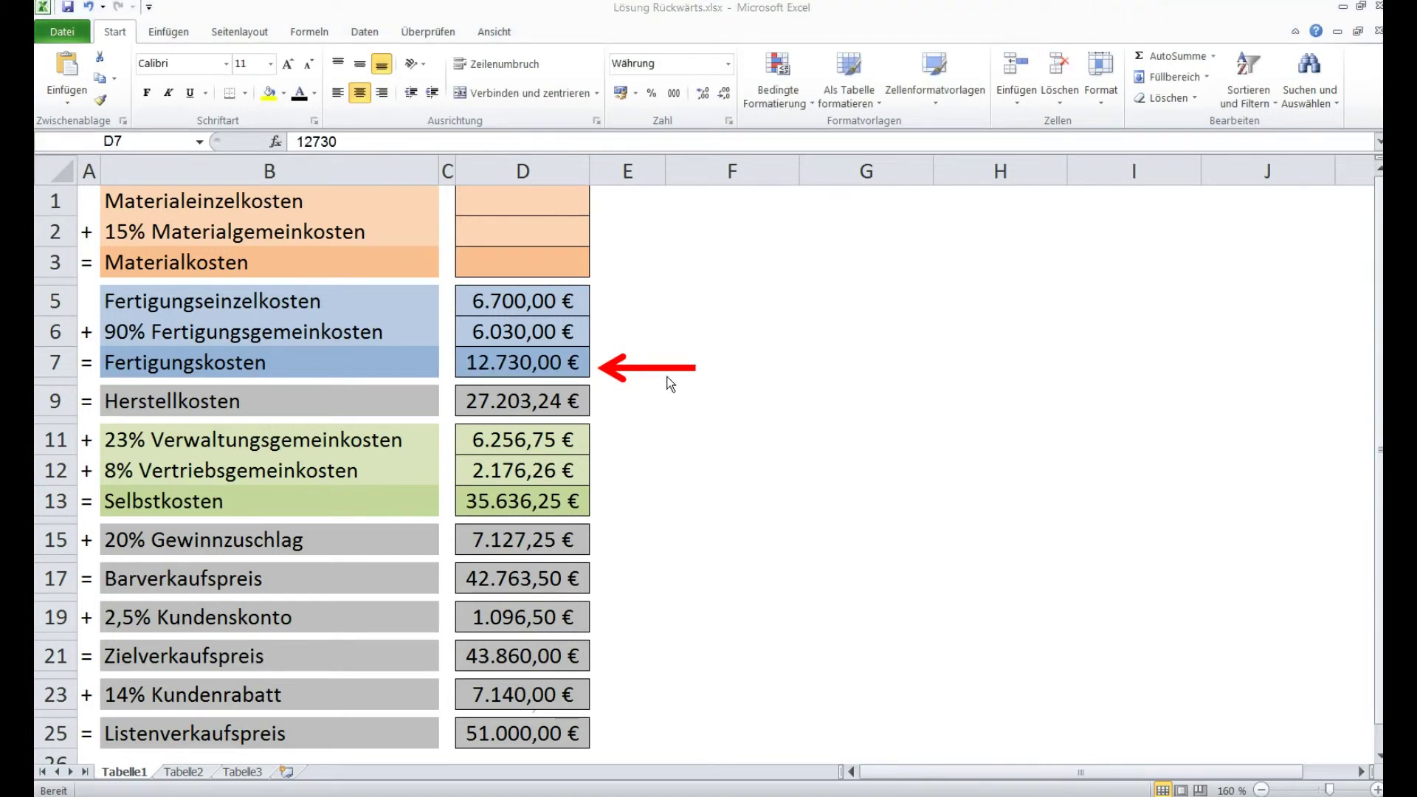
- Point the red arrow at Materialkosten and fill D3 with 14.473,24 €
drag(642, 367, 657, 270)
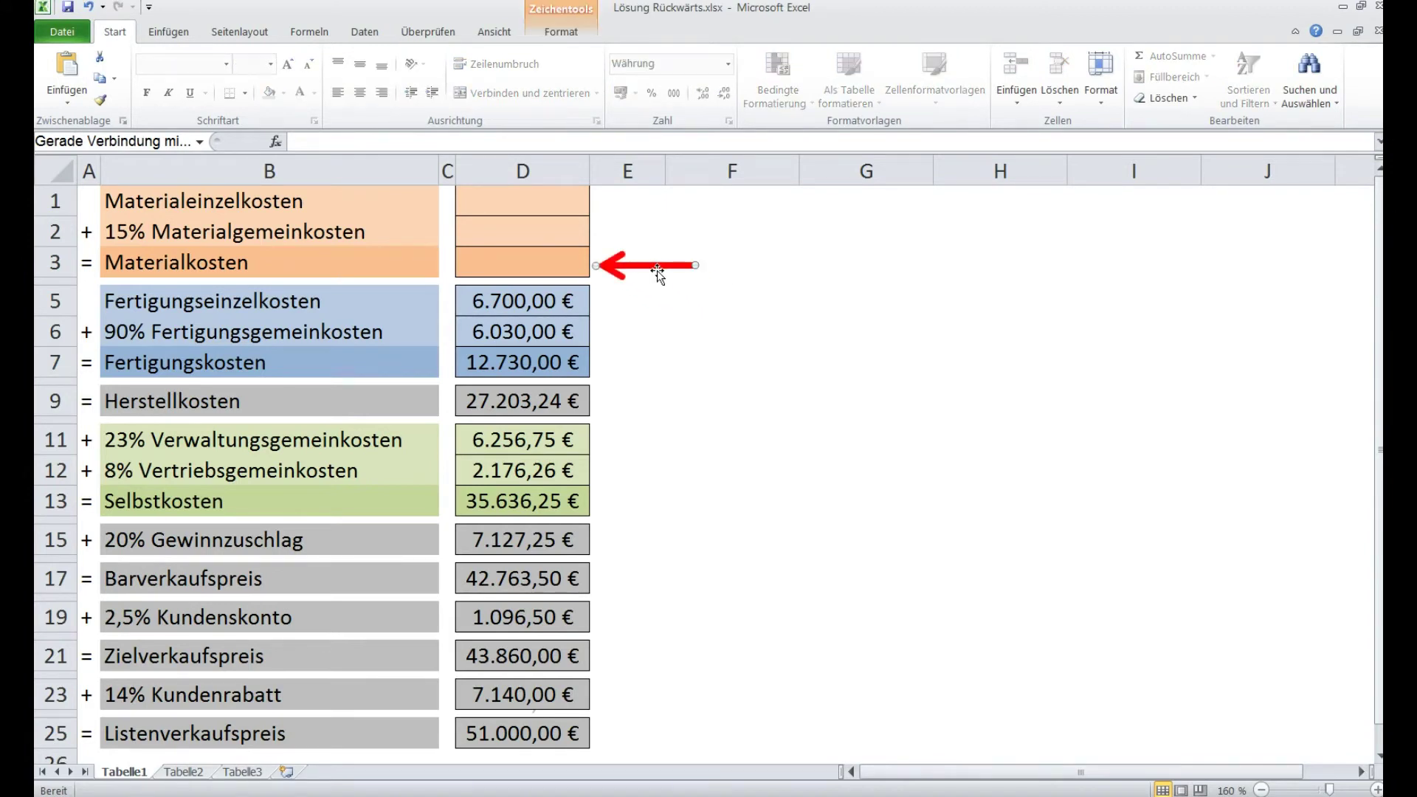
mouse_move(655, 269)
mouse_down()
mouse_move(652, 403)
mouse_move(659, 267)
mouse_up()
mouse_move(657, 264)
mouse_down()
mouse_move(652, 403)
mouse_move(667, 260)
mouse_up()
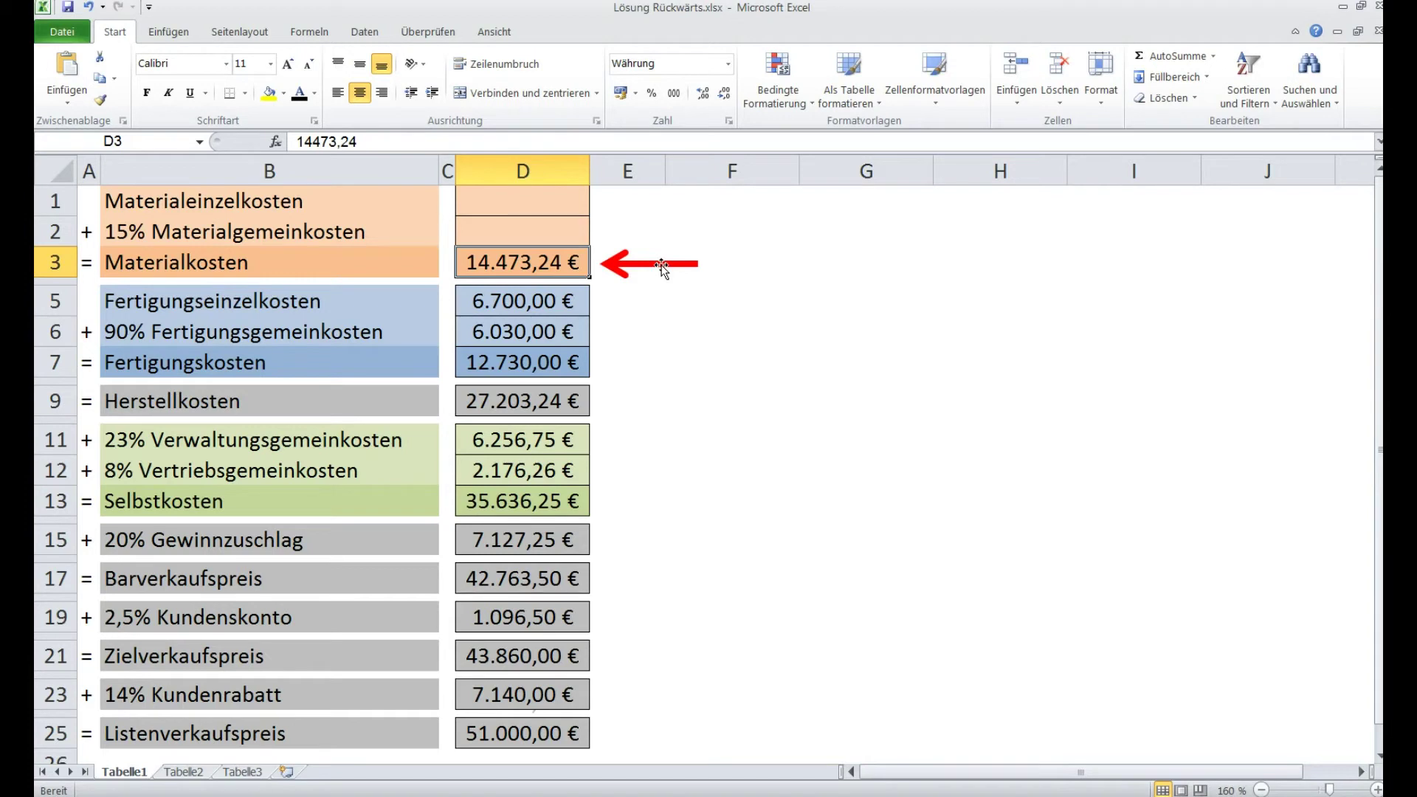
mouse_move(662, 268)
mouse_down()
mouse_move(663, 209)
mouse_move(673, 241)
mouse_move(660, 270)
mouse_up()
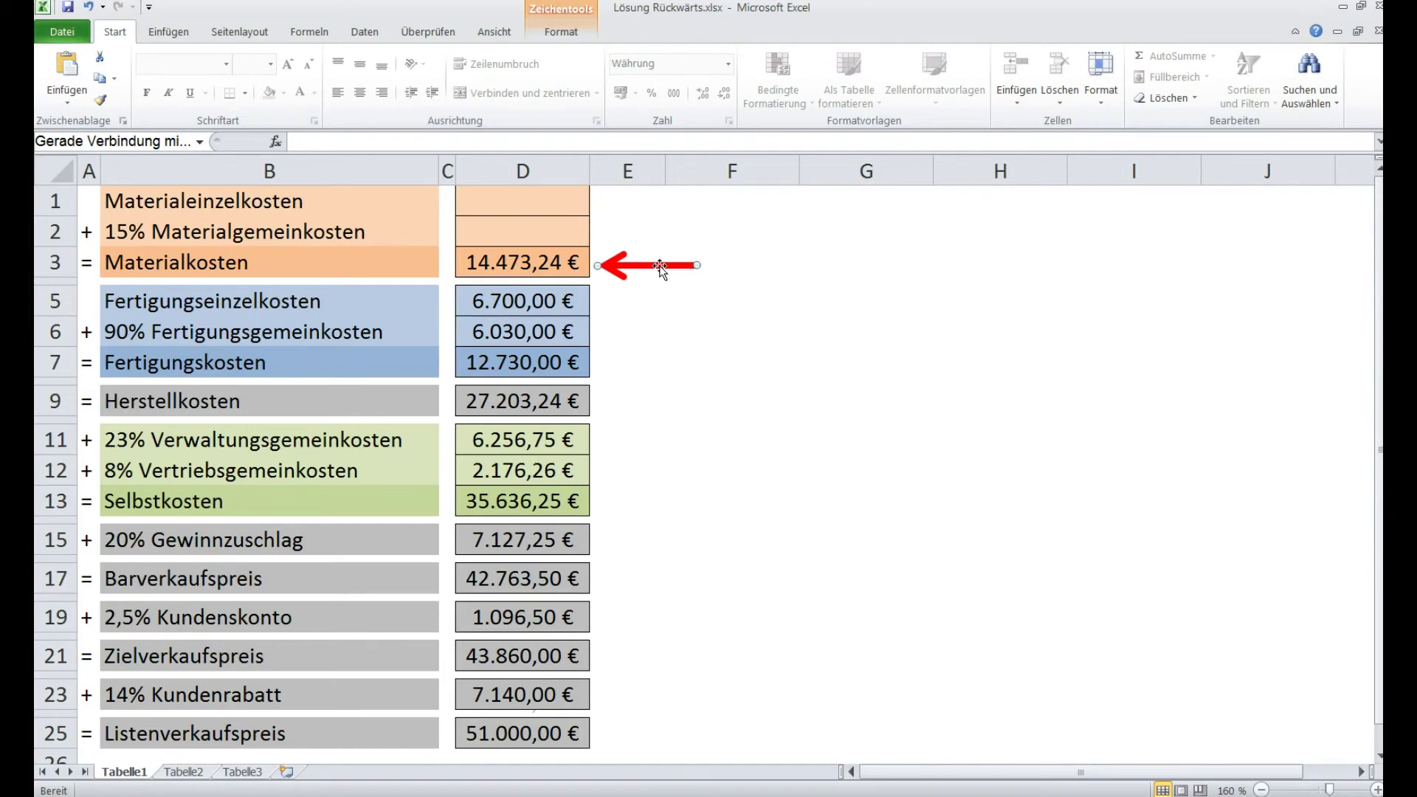
mouse_move(662, 272)
mouse_down()
mouse_move(662, 209)
mouse_move(655, 268)
mouse_up()
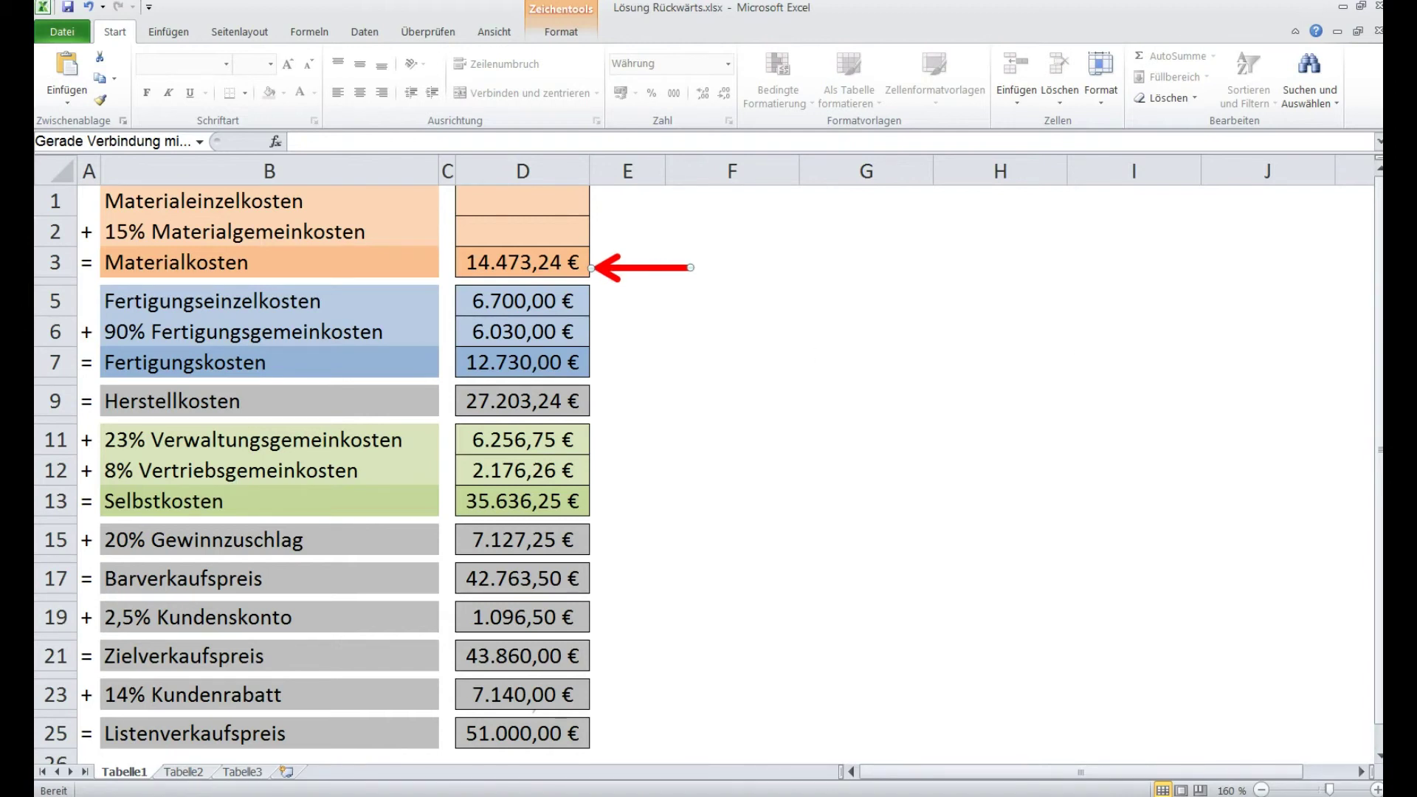
- Divide the Materialkosten of 14473,24 by 115 in the Rechner calculator
click(768, 516)
click(769, 484)
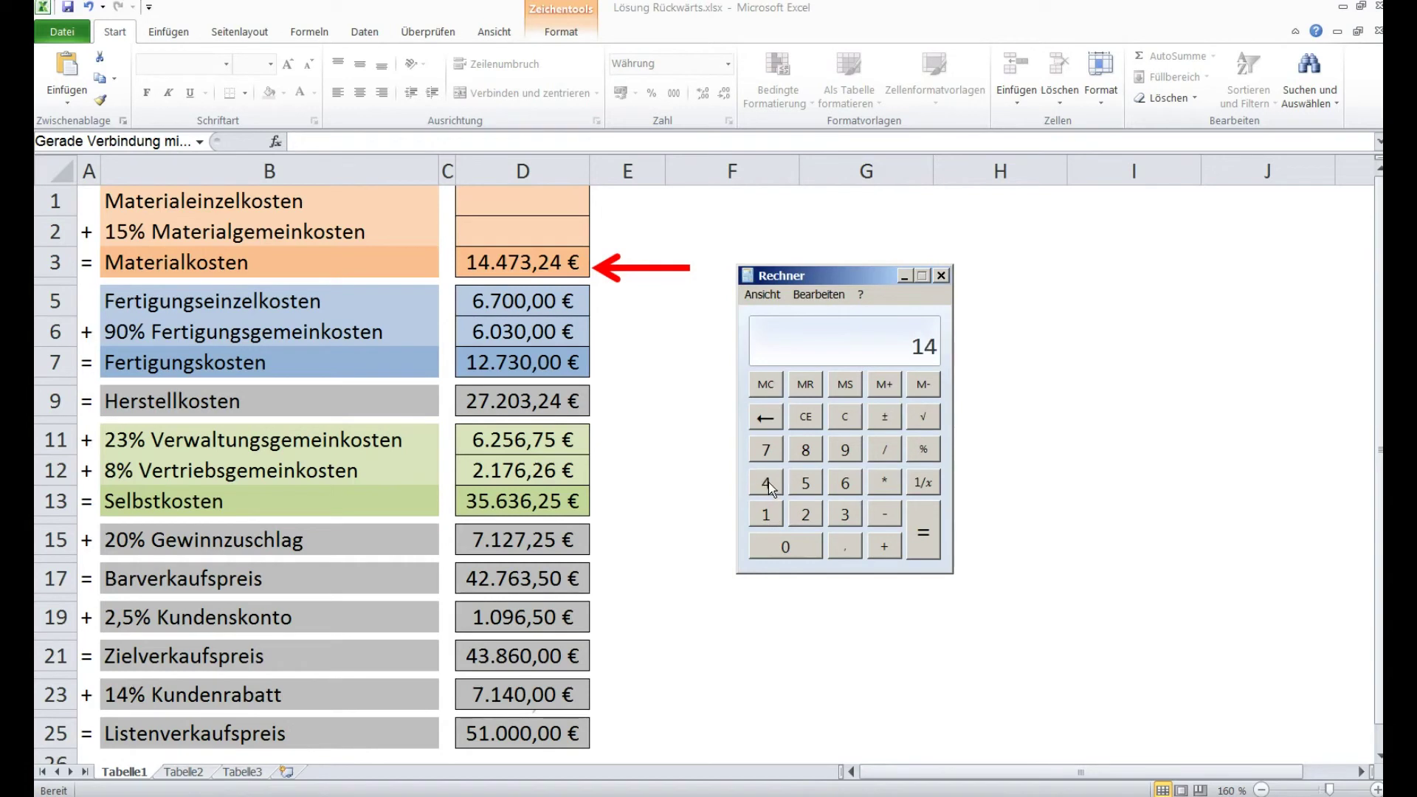
click(768, 484)
click(767, 450)
click(845, 515)
click(845, 547)
click(806, 515)
click(768, 482)
click(887, 453)
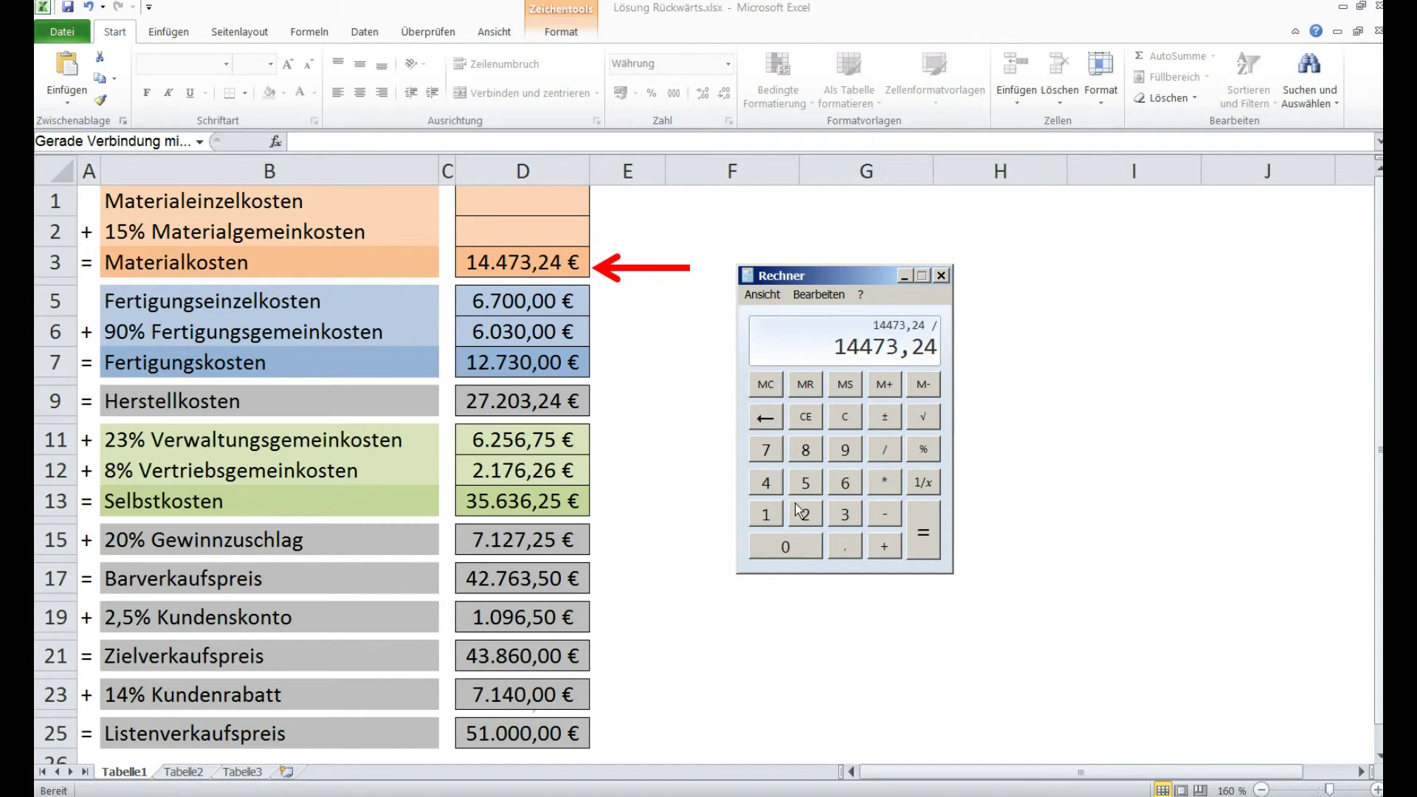
double_click(765, 514)
click(805, 482)
click(932, 538)
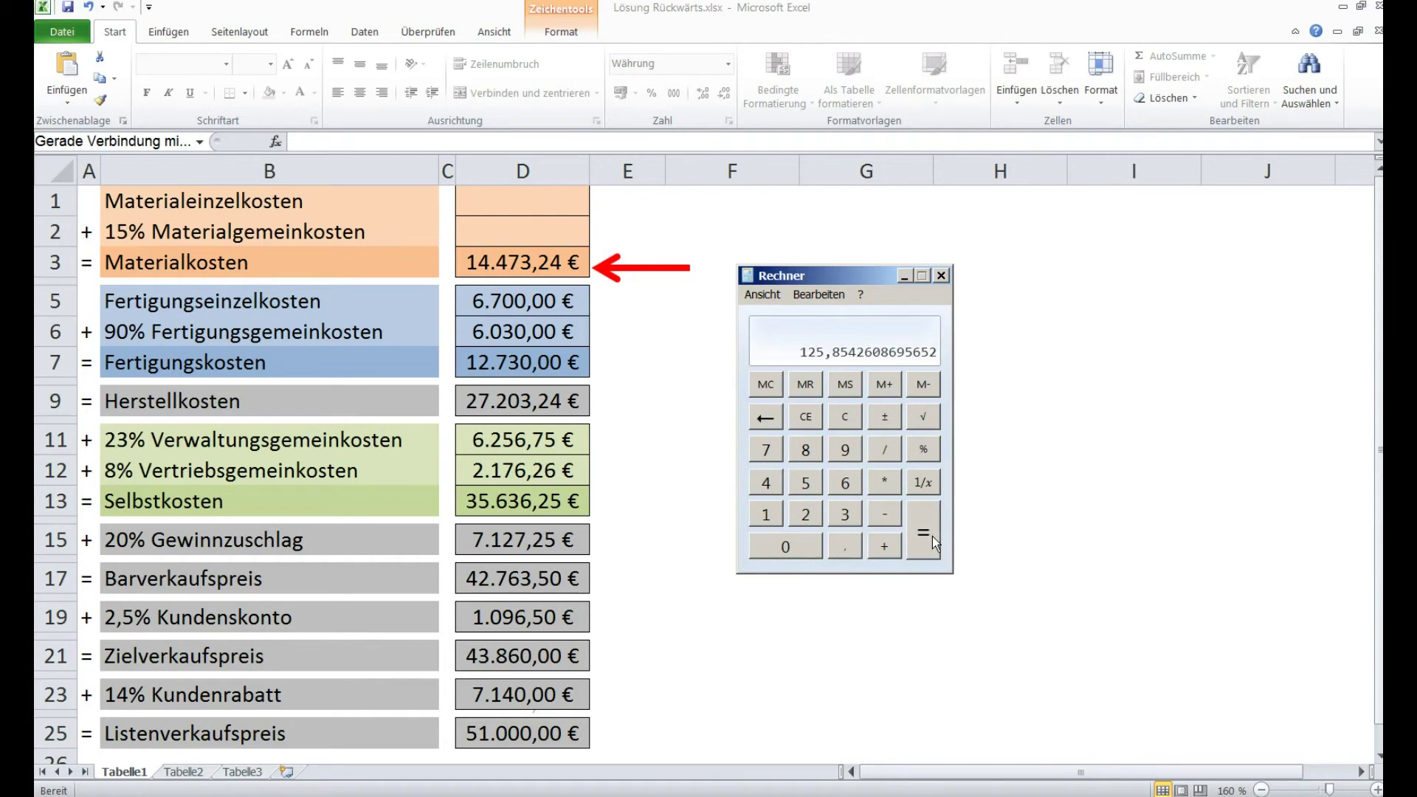
- Multiply the one-percent value in the calculator by 15
click(885, 482)
click(768, 517)
click(804, 483)
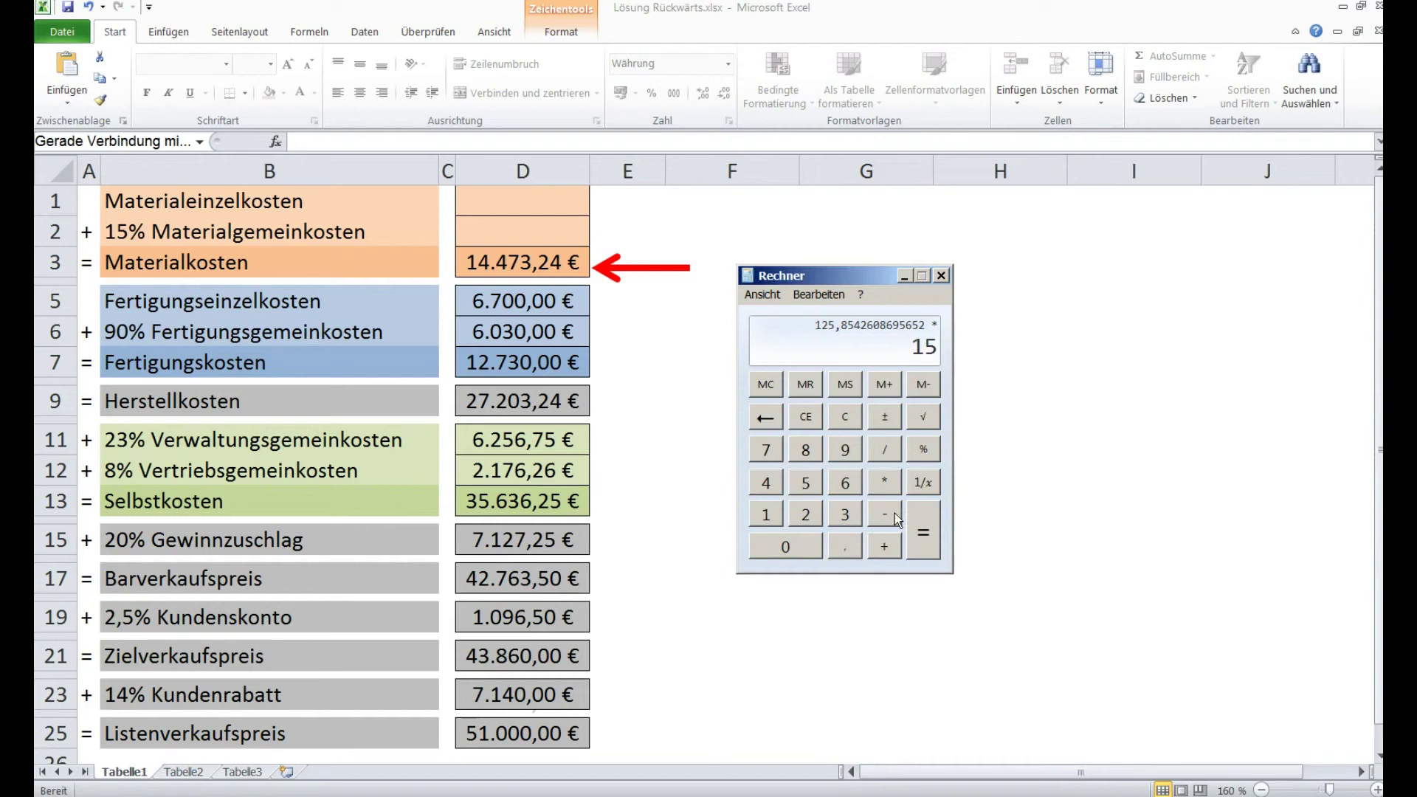
click(934, 530)
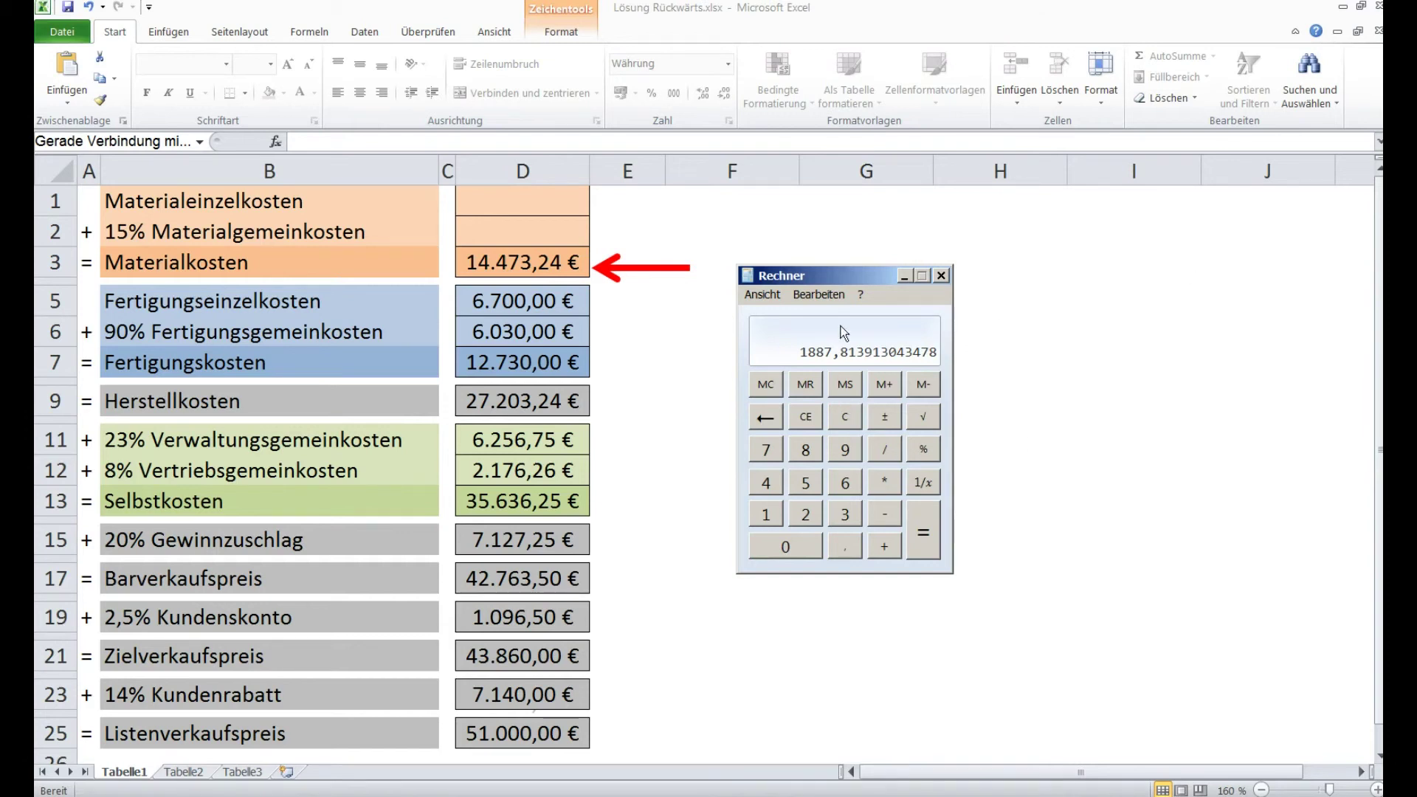
- In Excel, move the red arrow to Materialgemeinkosten and fill D2 with 1.887,81 €
click(637, 313)
drag(641, 268, 641, 233)
click(522, 231)
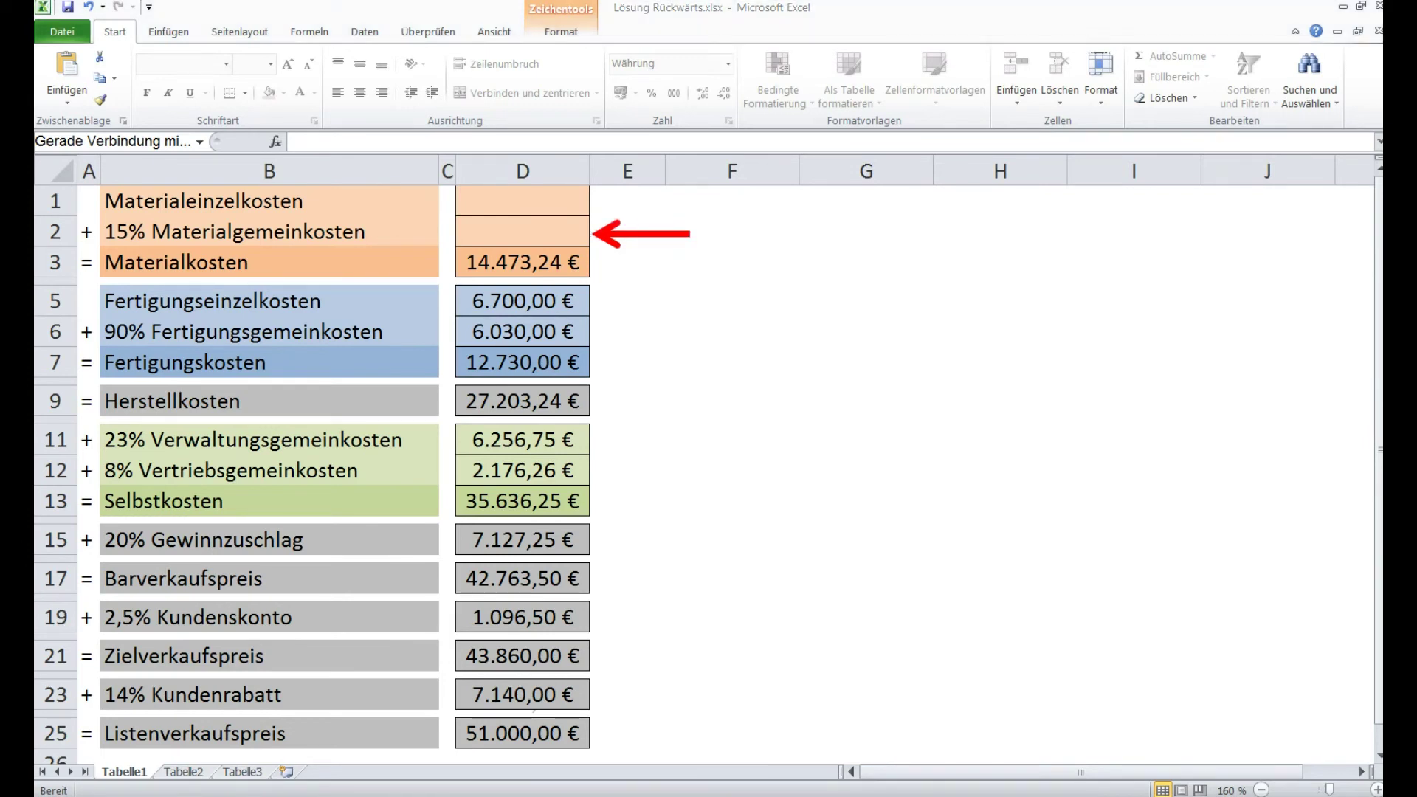
text(1887,81)
key(ctrl+Return)
- Move the red arrow to Materialeinzelkosten and fill D1 with 12.585,43 €
click(644, 235)
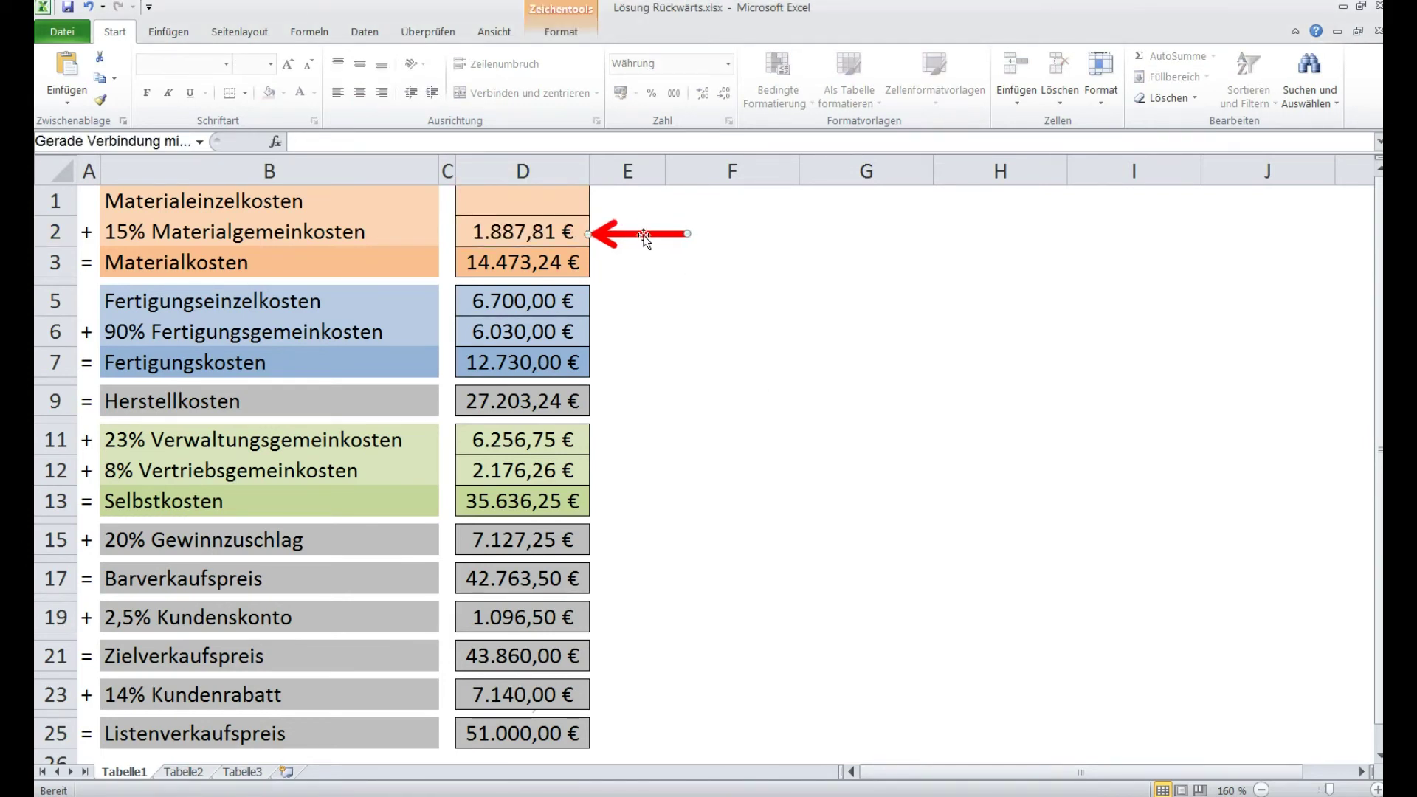
drag(645, 234, 656, 210)
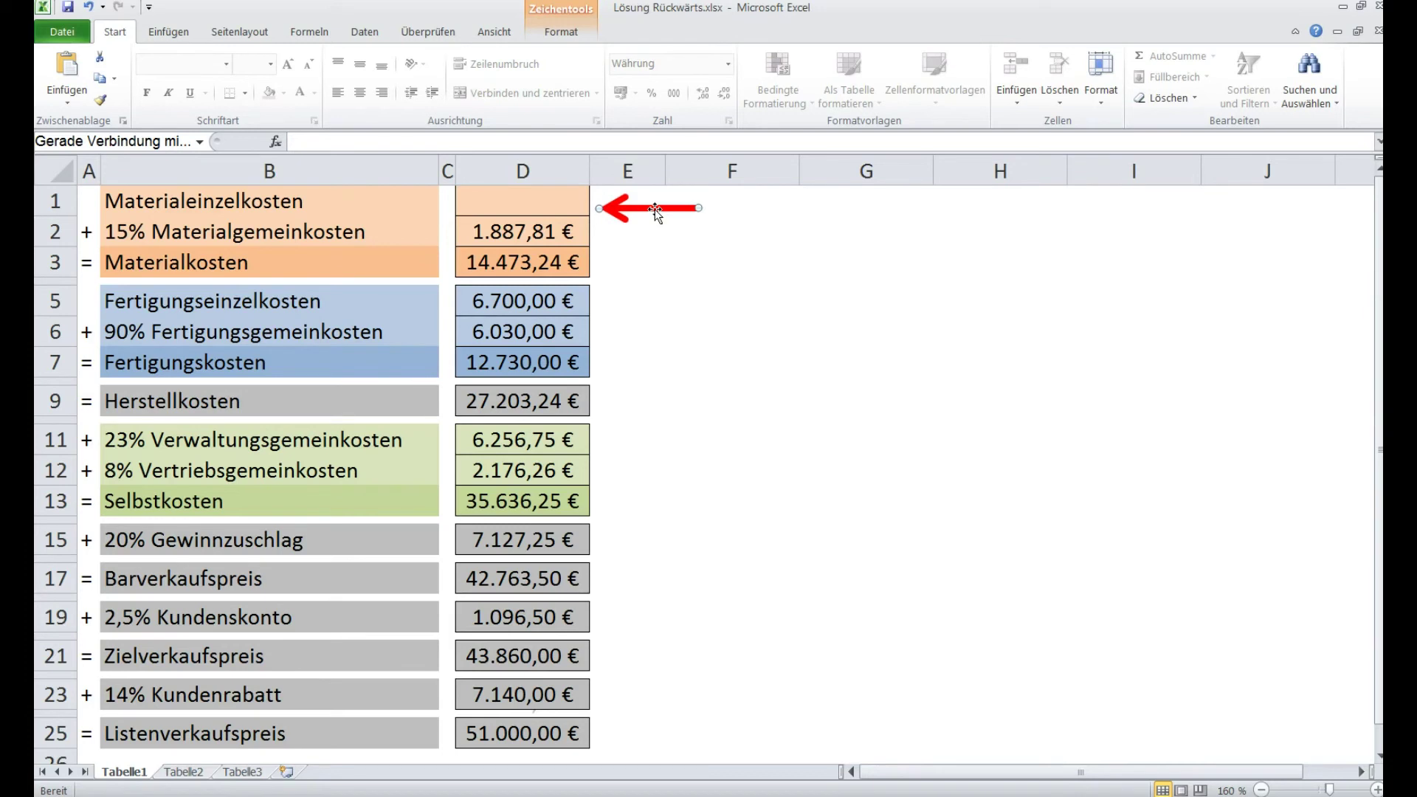
mouse_move(655, 212)
mouse_down()
mouse_move(658, 265)
mouse_move(664, 204)
mouse_up()
click(579, 200)
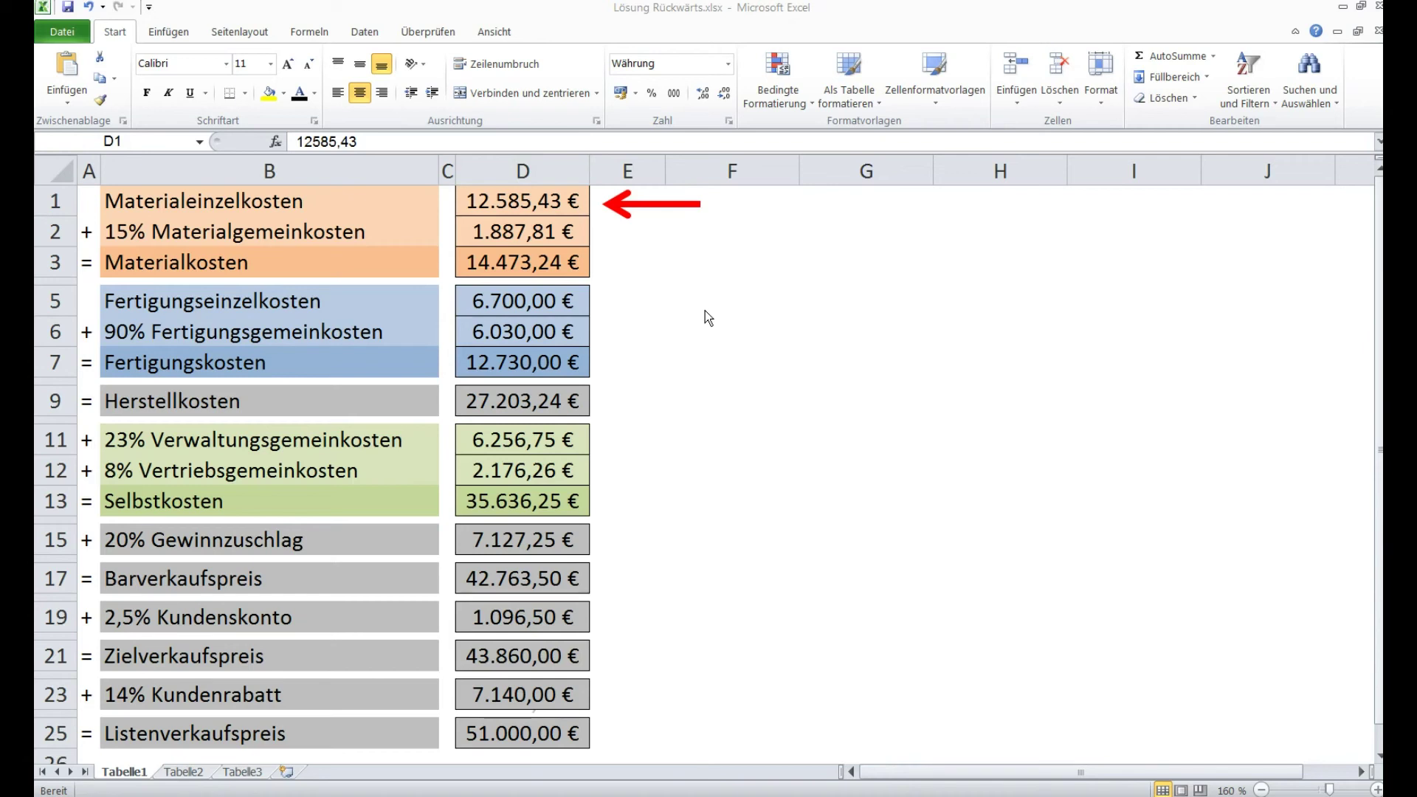
- Review the second task in the Word document Aufgabe.docx, and back in Excel select the Fertigungseinzelkosten value in D5
mouse_move(453, 796)
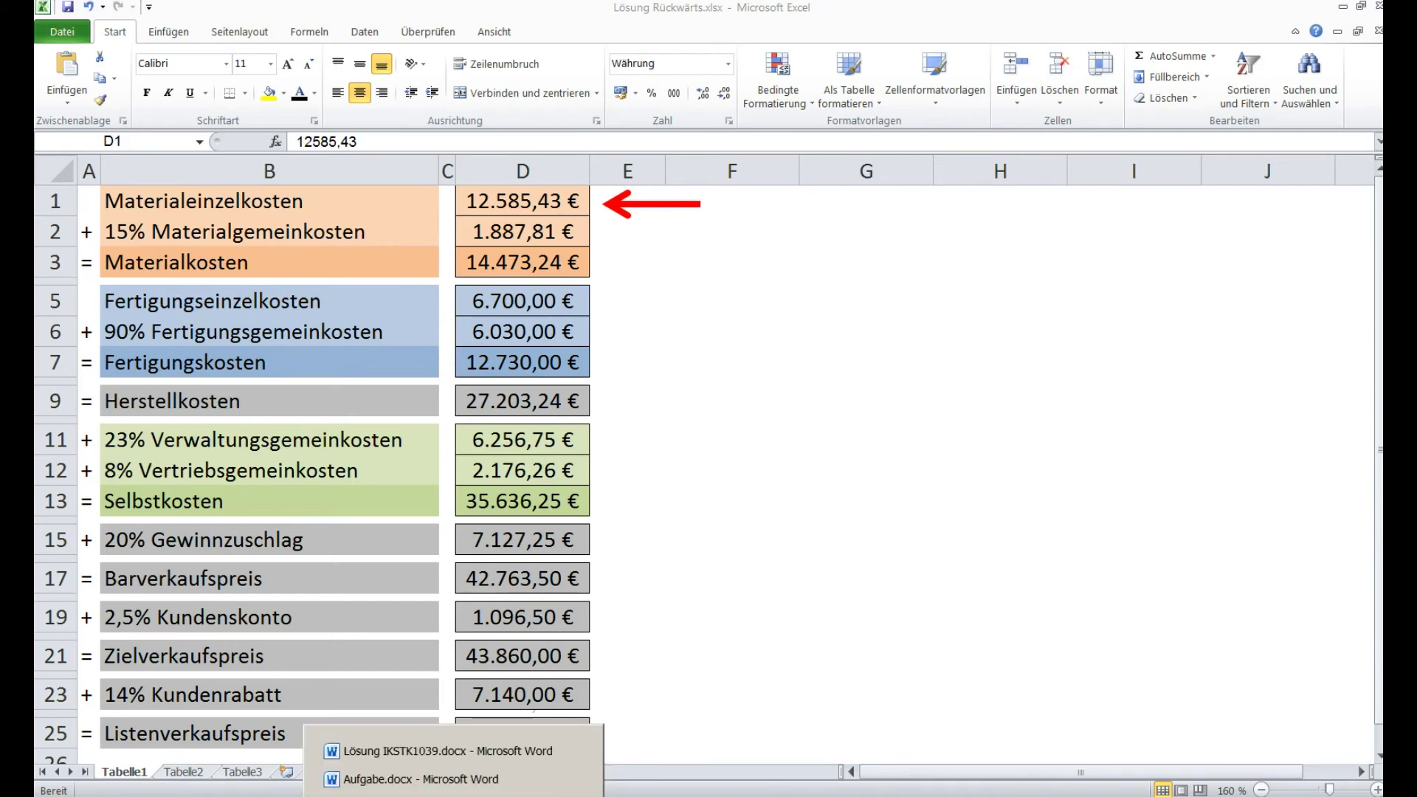
click(441, 780)
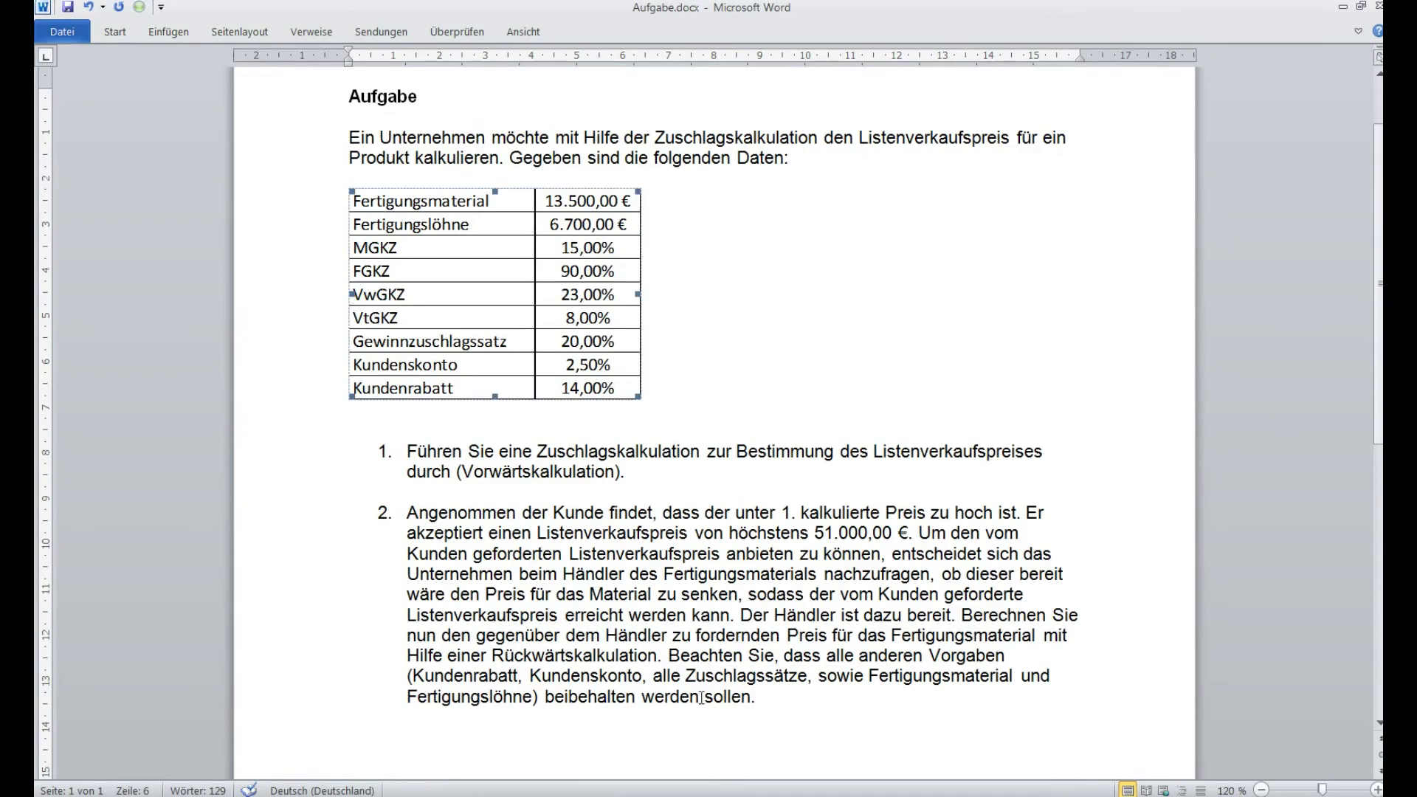
click(846, 721)
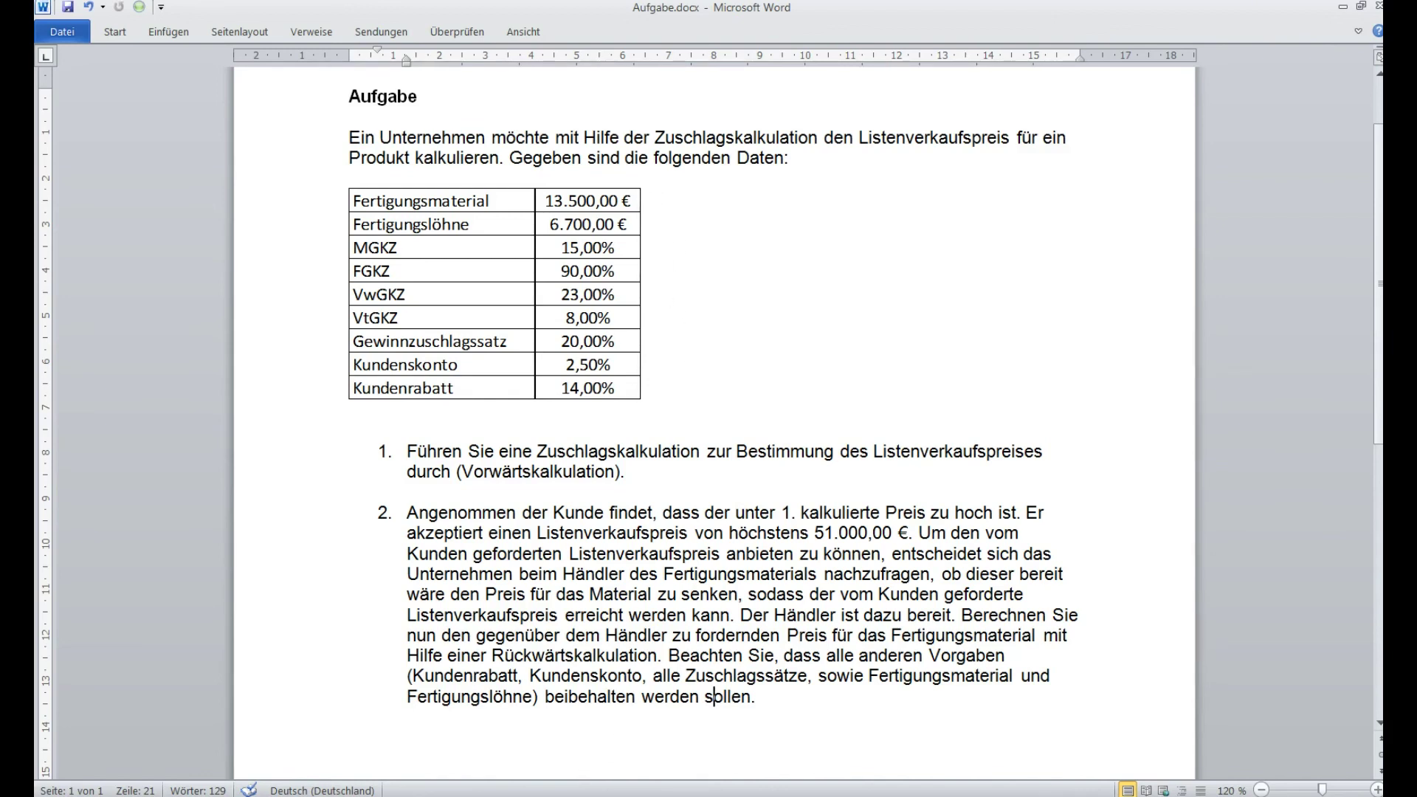
click(509, 776)
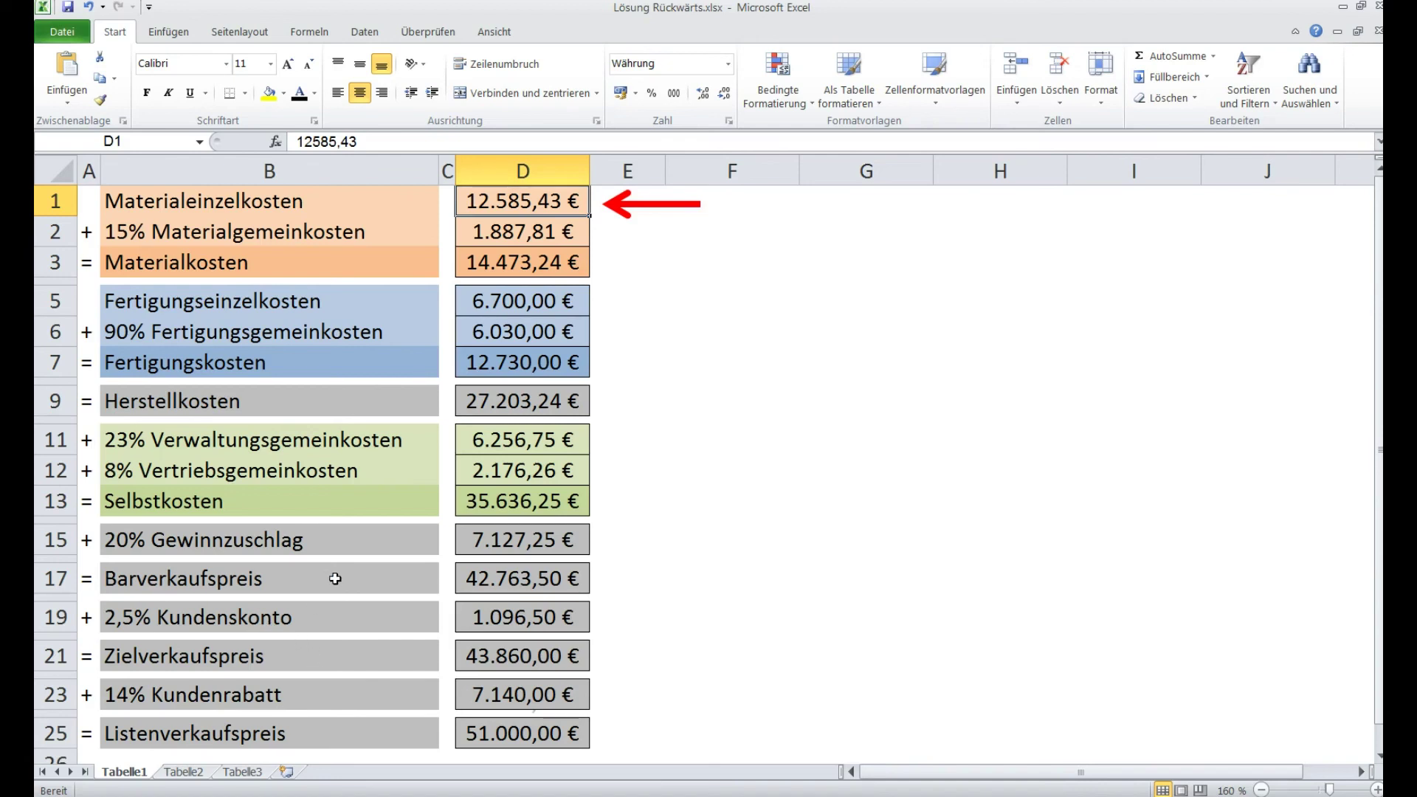
click(578, 306)
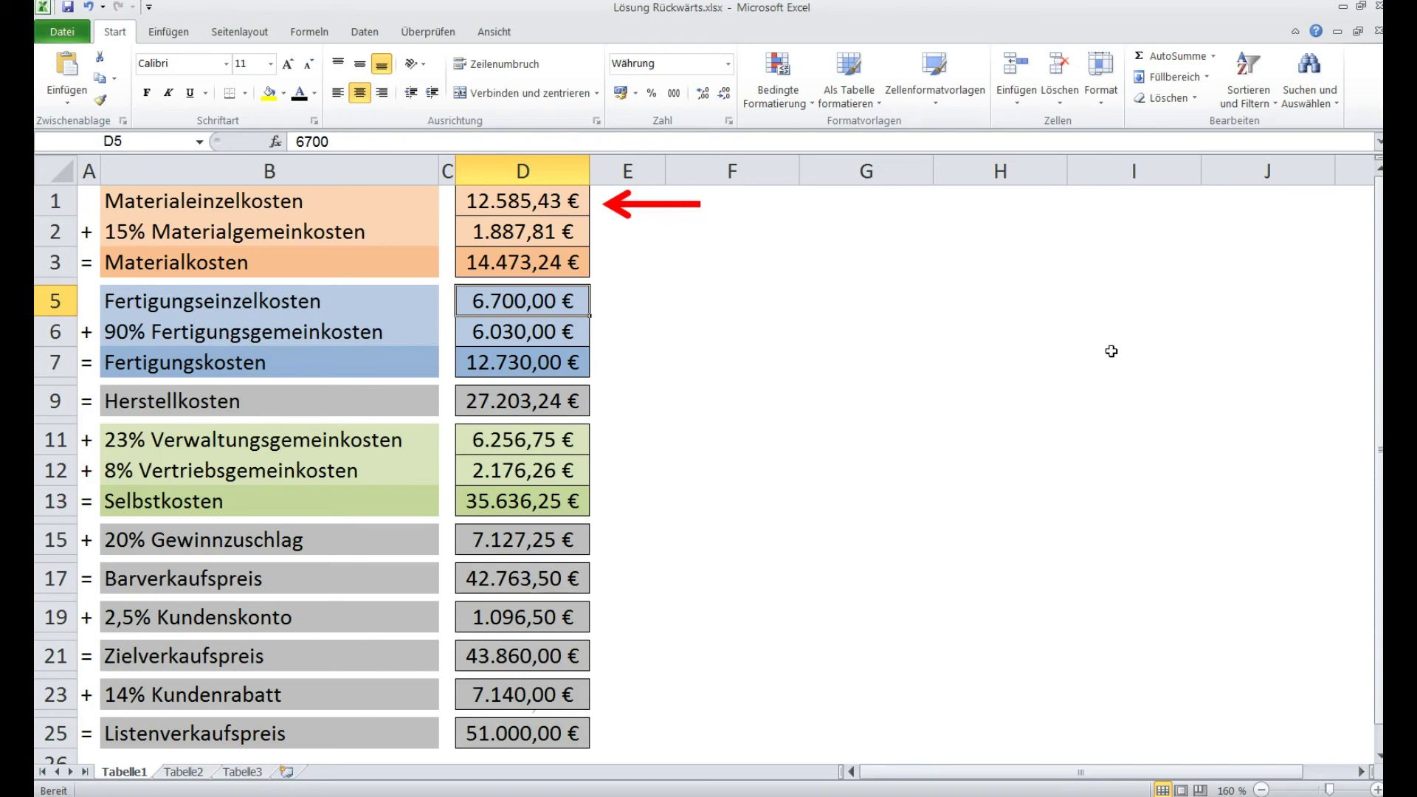